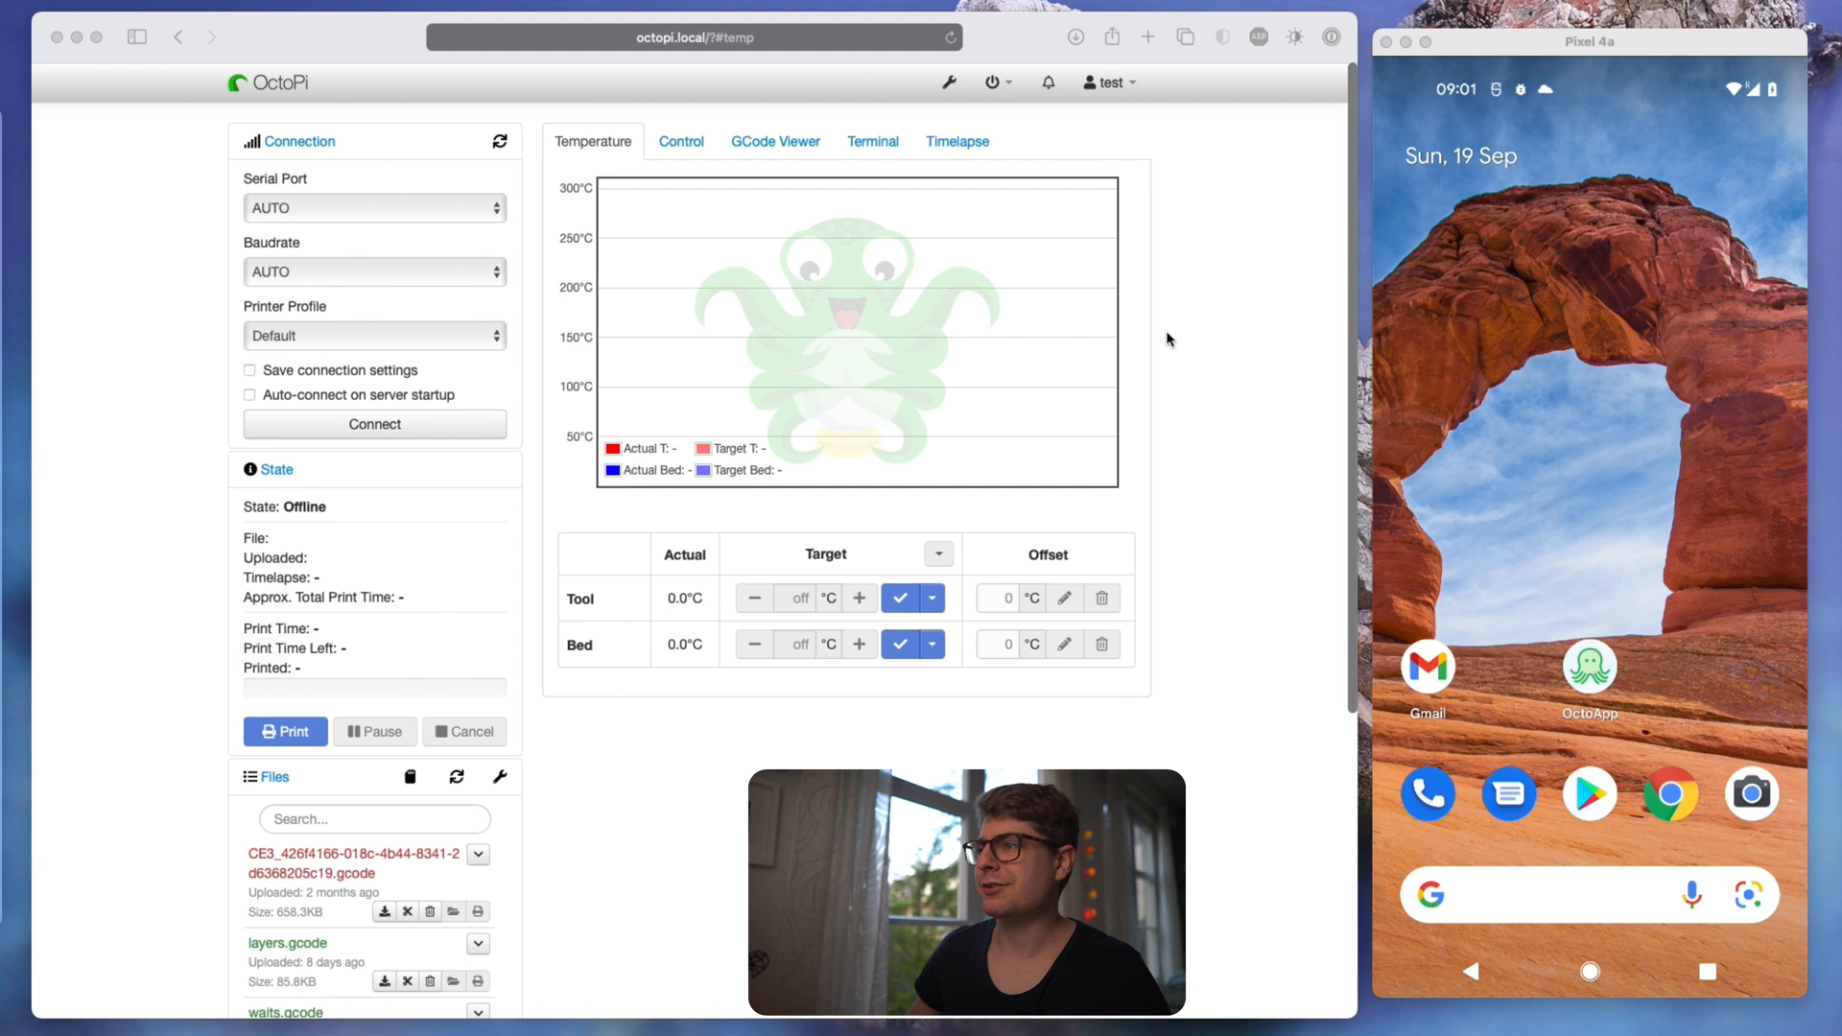
# Install the OctoEverywhere plugin from the Plugin Manager's Get More catalogue.
pyautogui.click(947, 85)
pyautogui.click(948, 89)
pyautogui.scroll(-3, 338, 648)
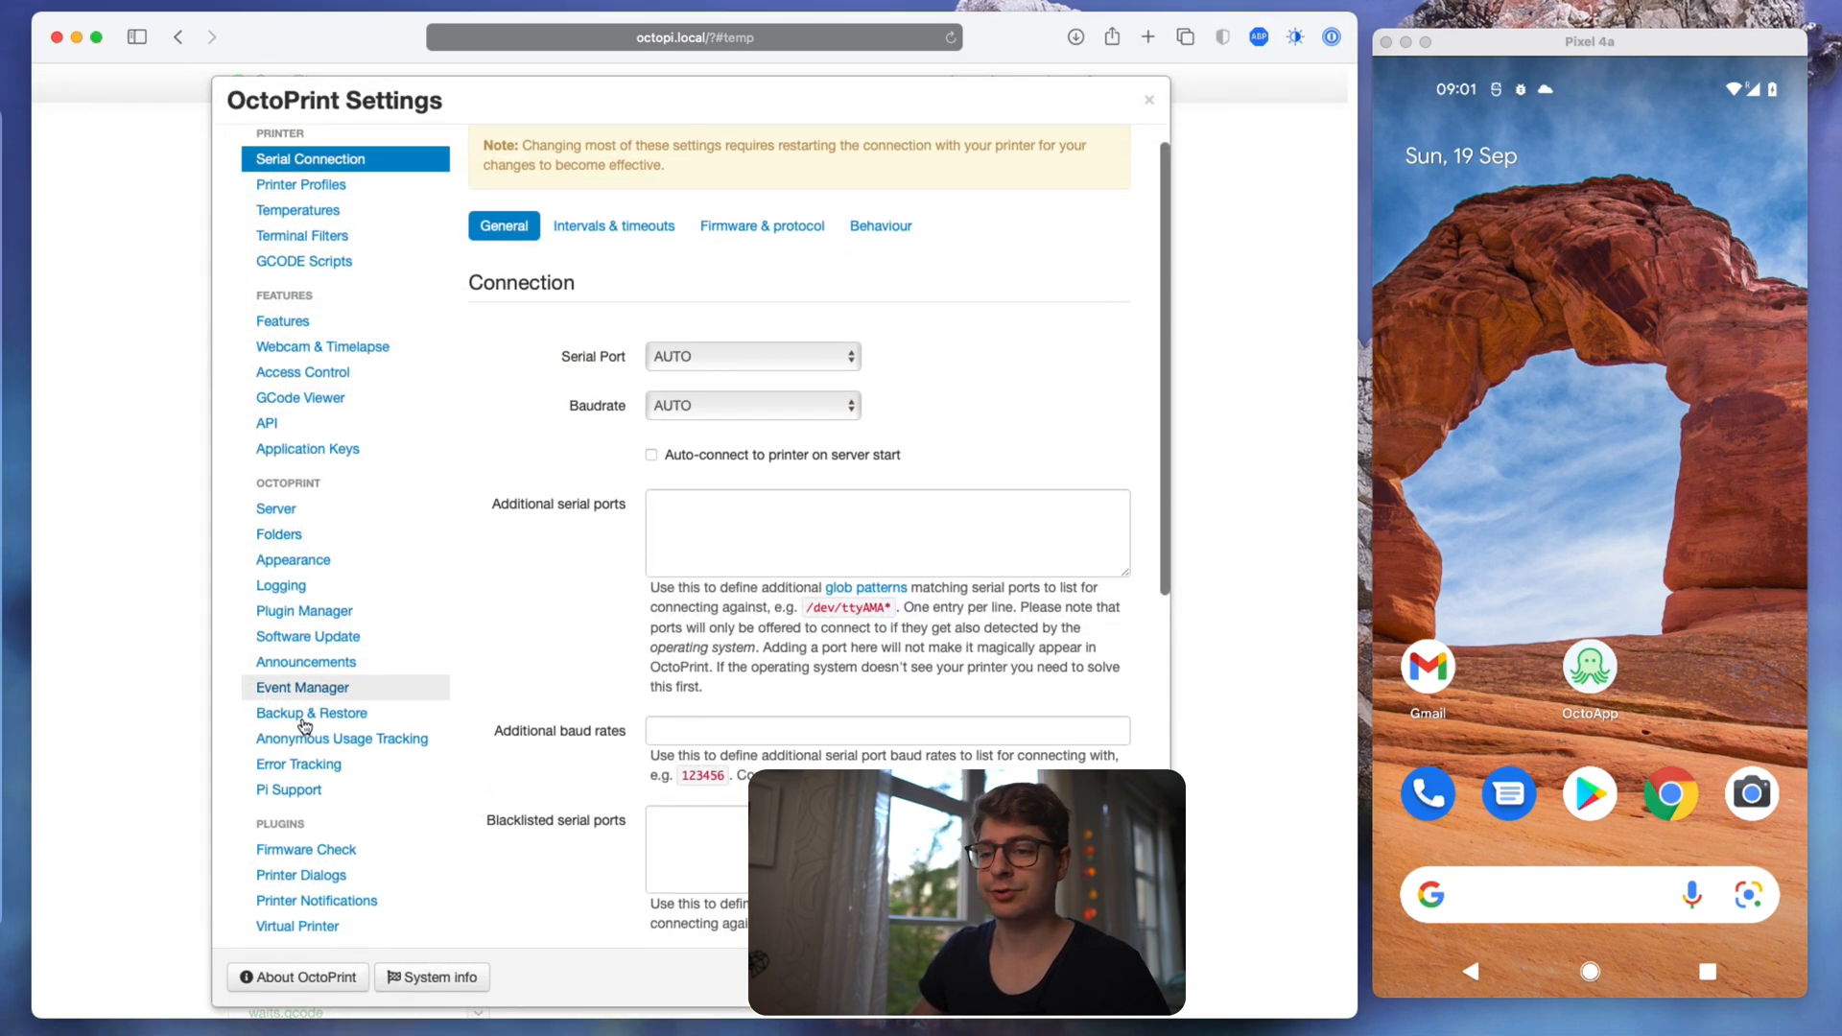
pyautogui.scroll(-3, 338, 576)
pyautogui.click(304, 473)
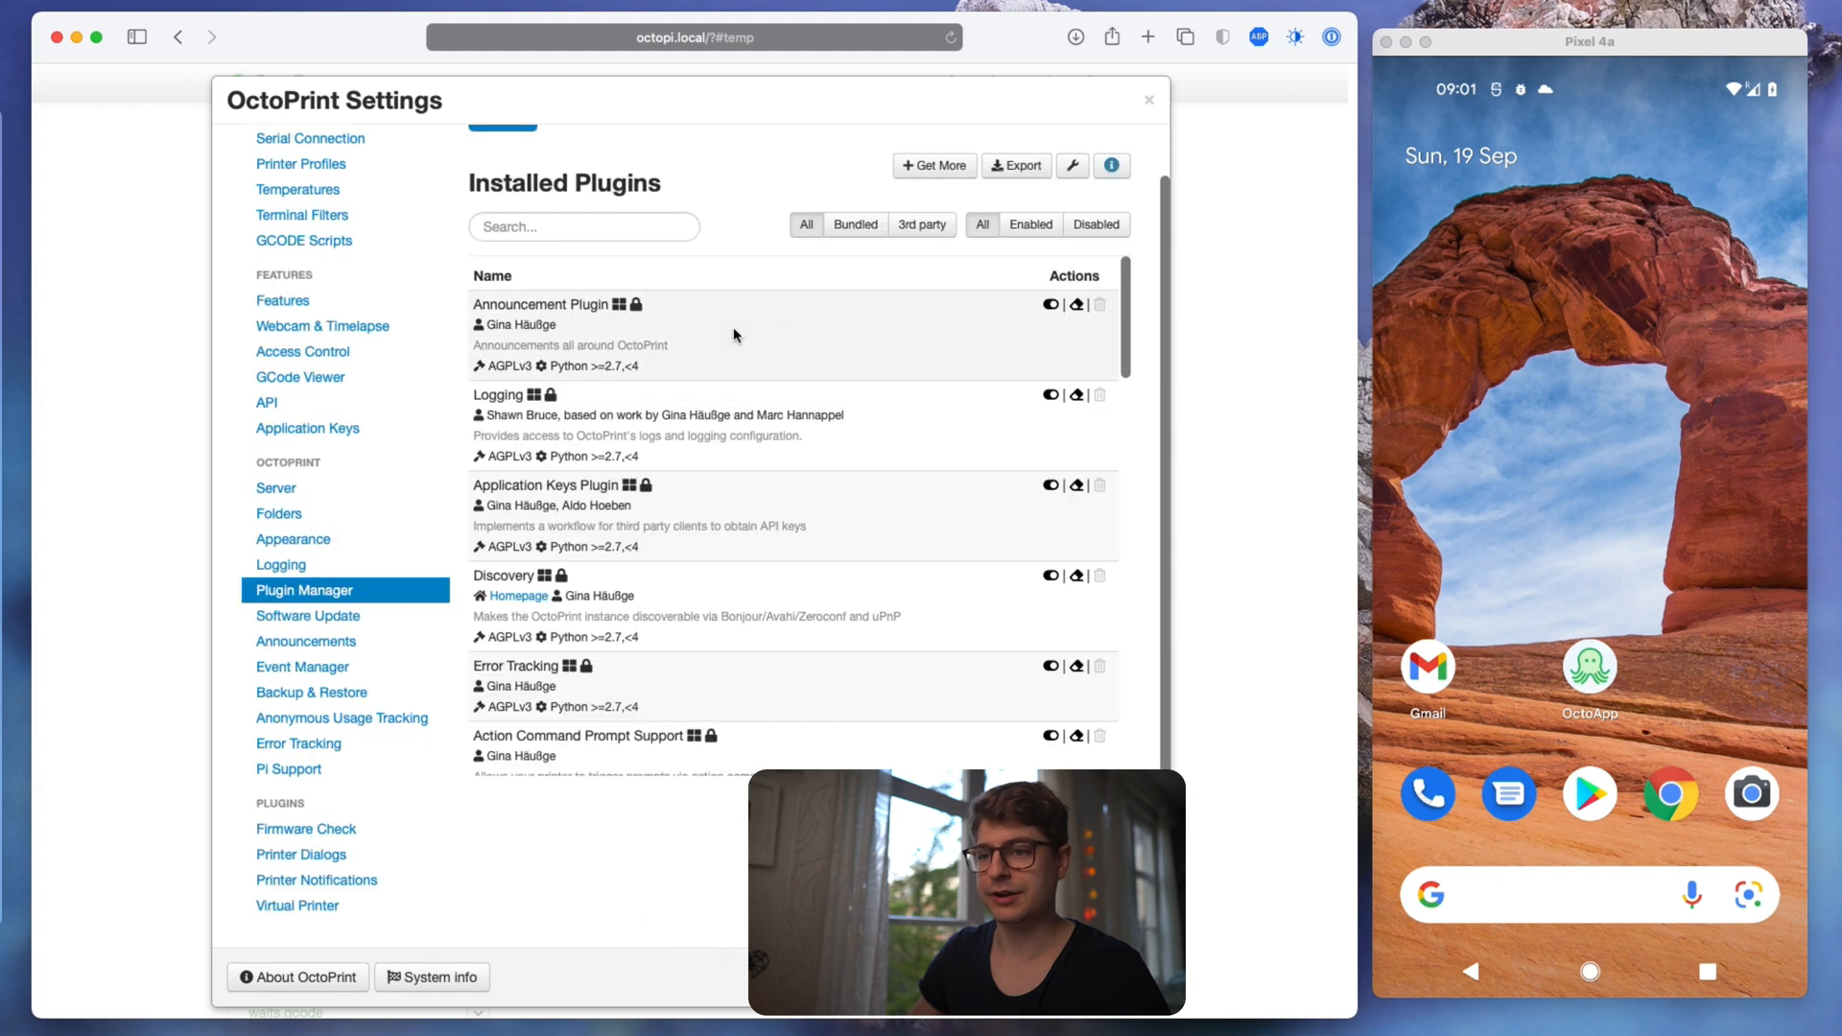
pyautogui.click(932, 166)
pyautogui.click(562, 246)
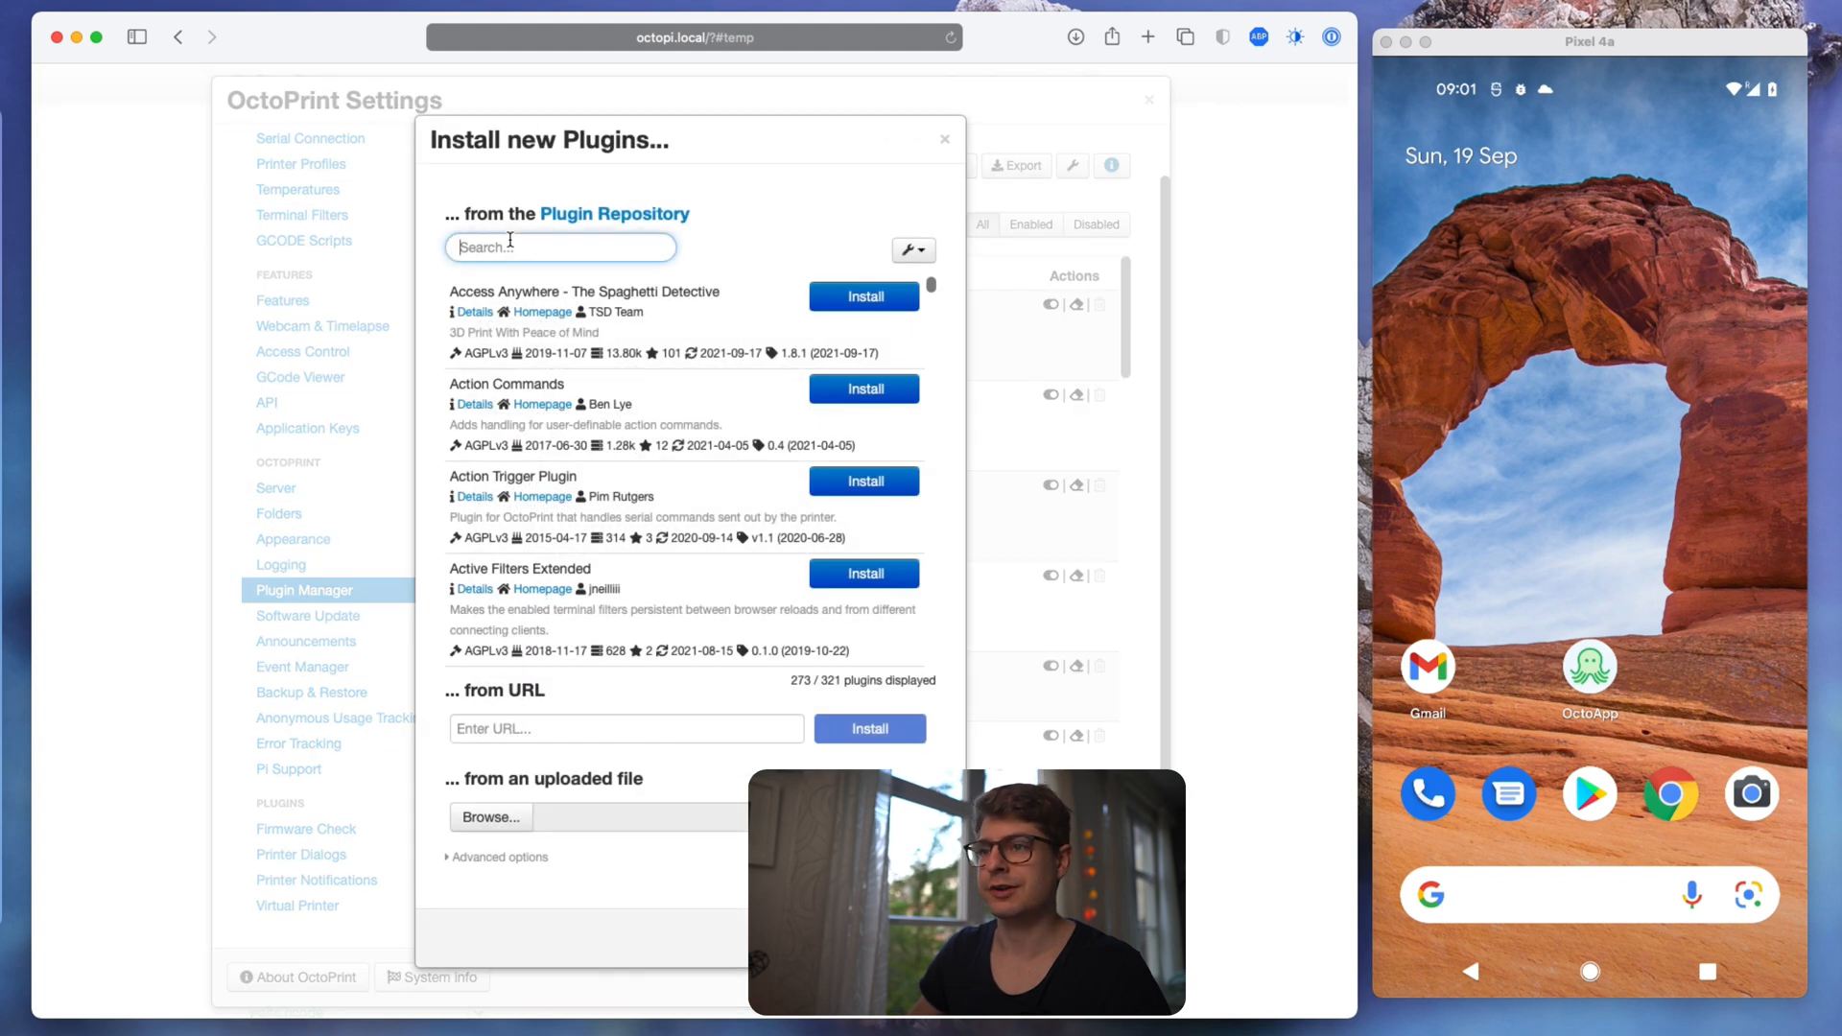
pyautogui.write('Octoe')
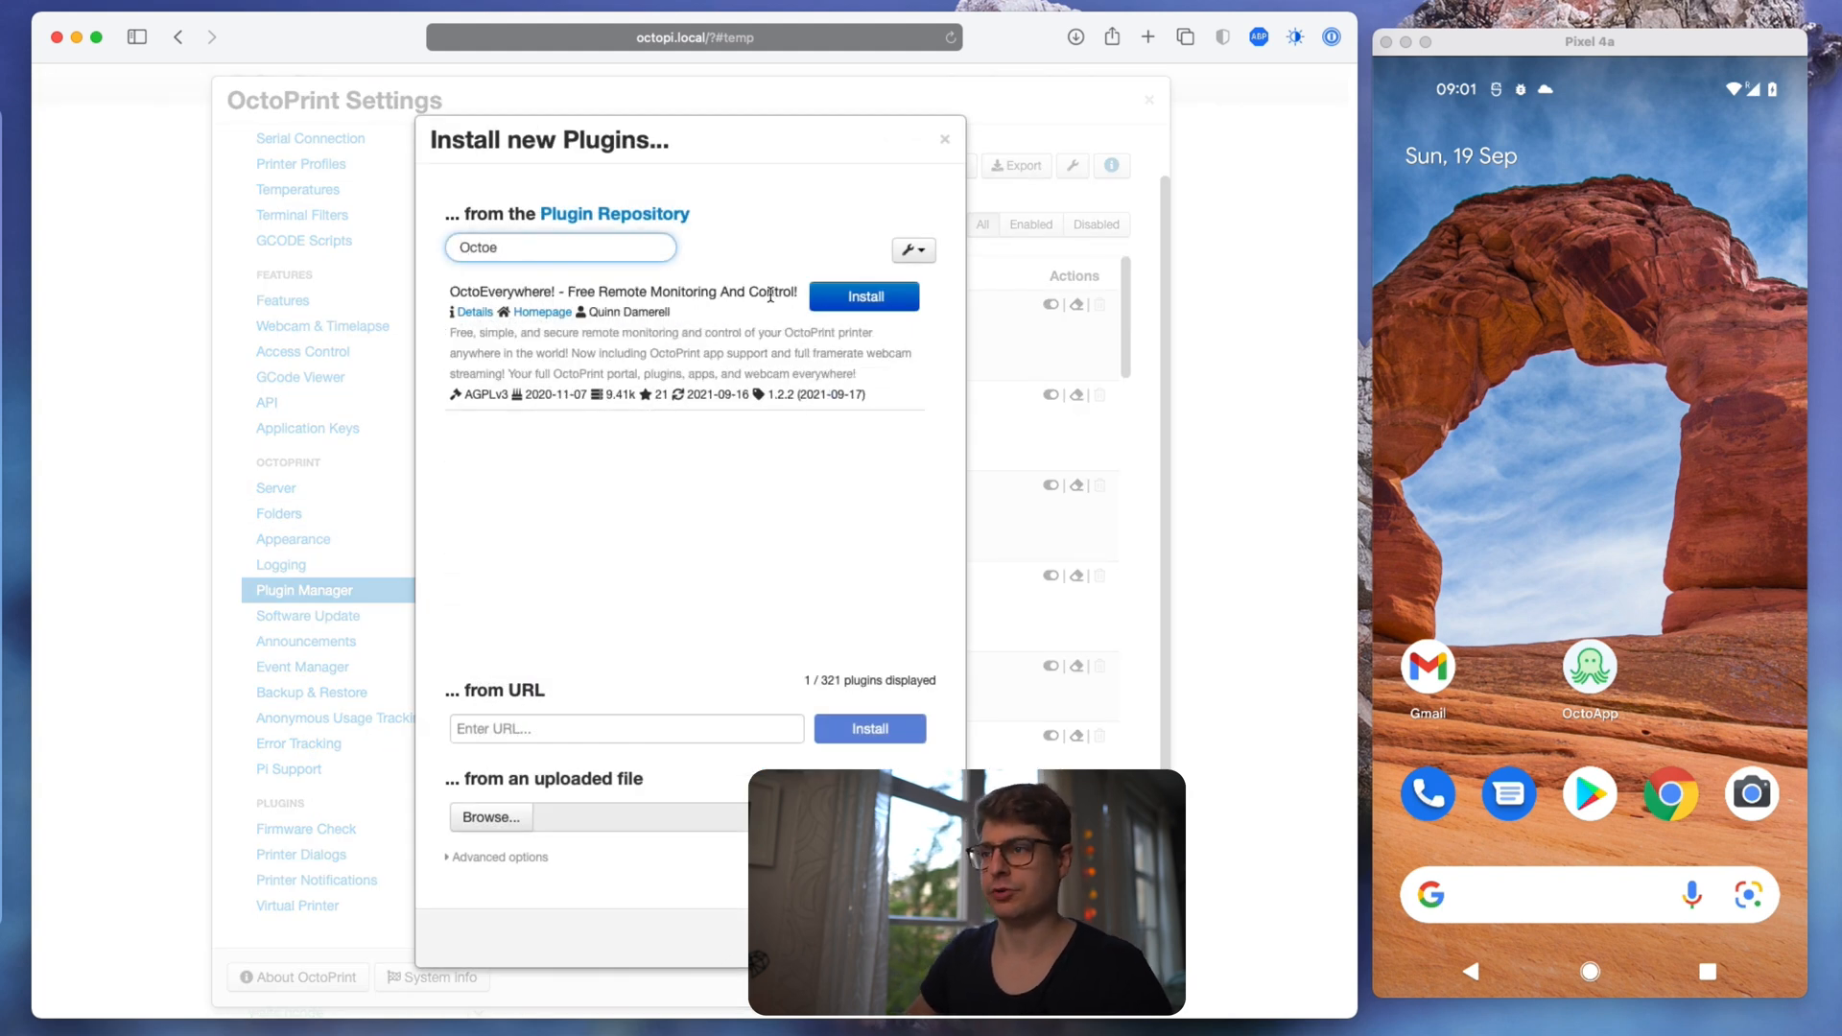
pyautogui.click(863, 296)
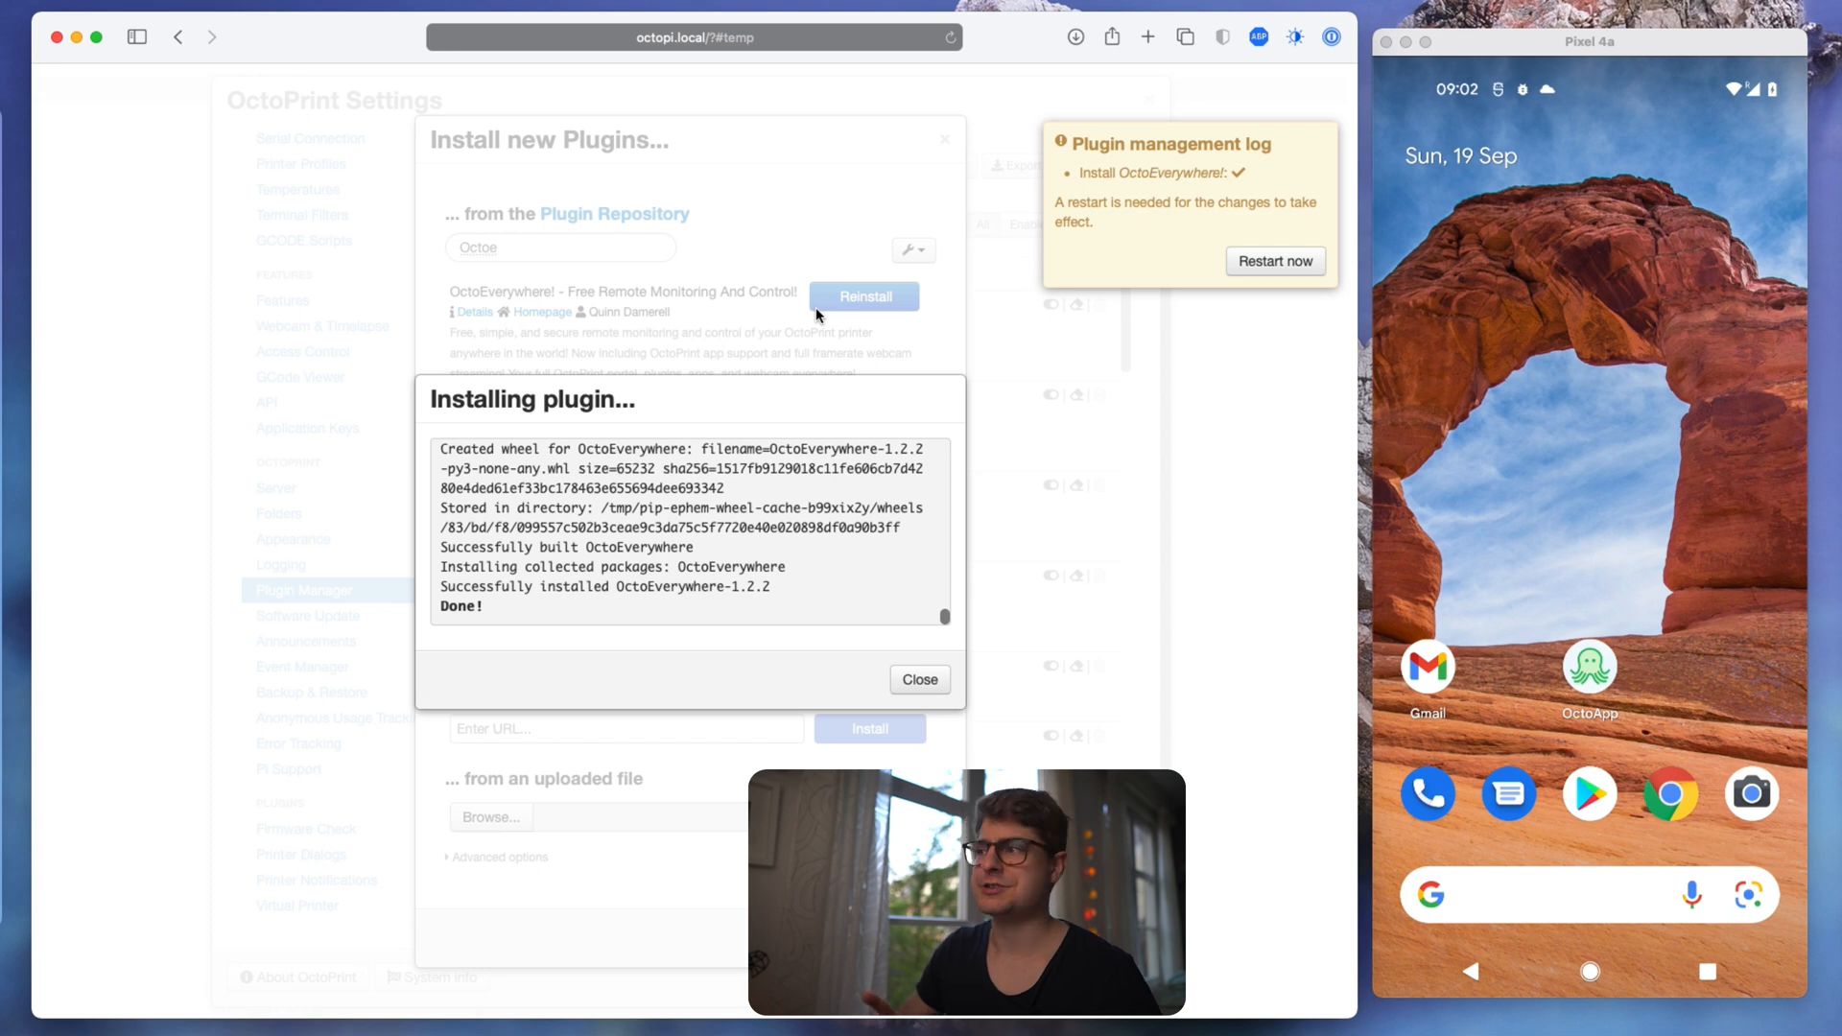
# Restart the OctoPrint server so the new plugin activates.
pyautogui.click(1275, 260)
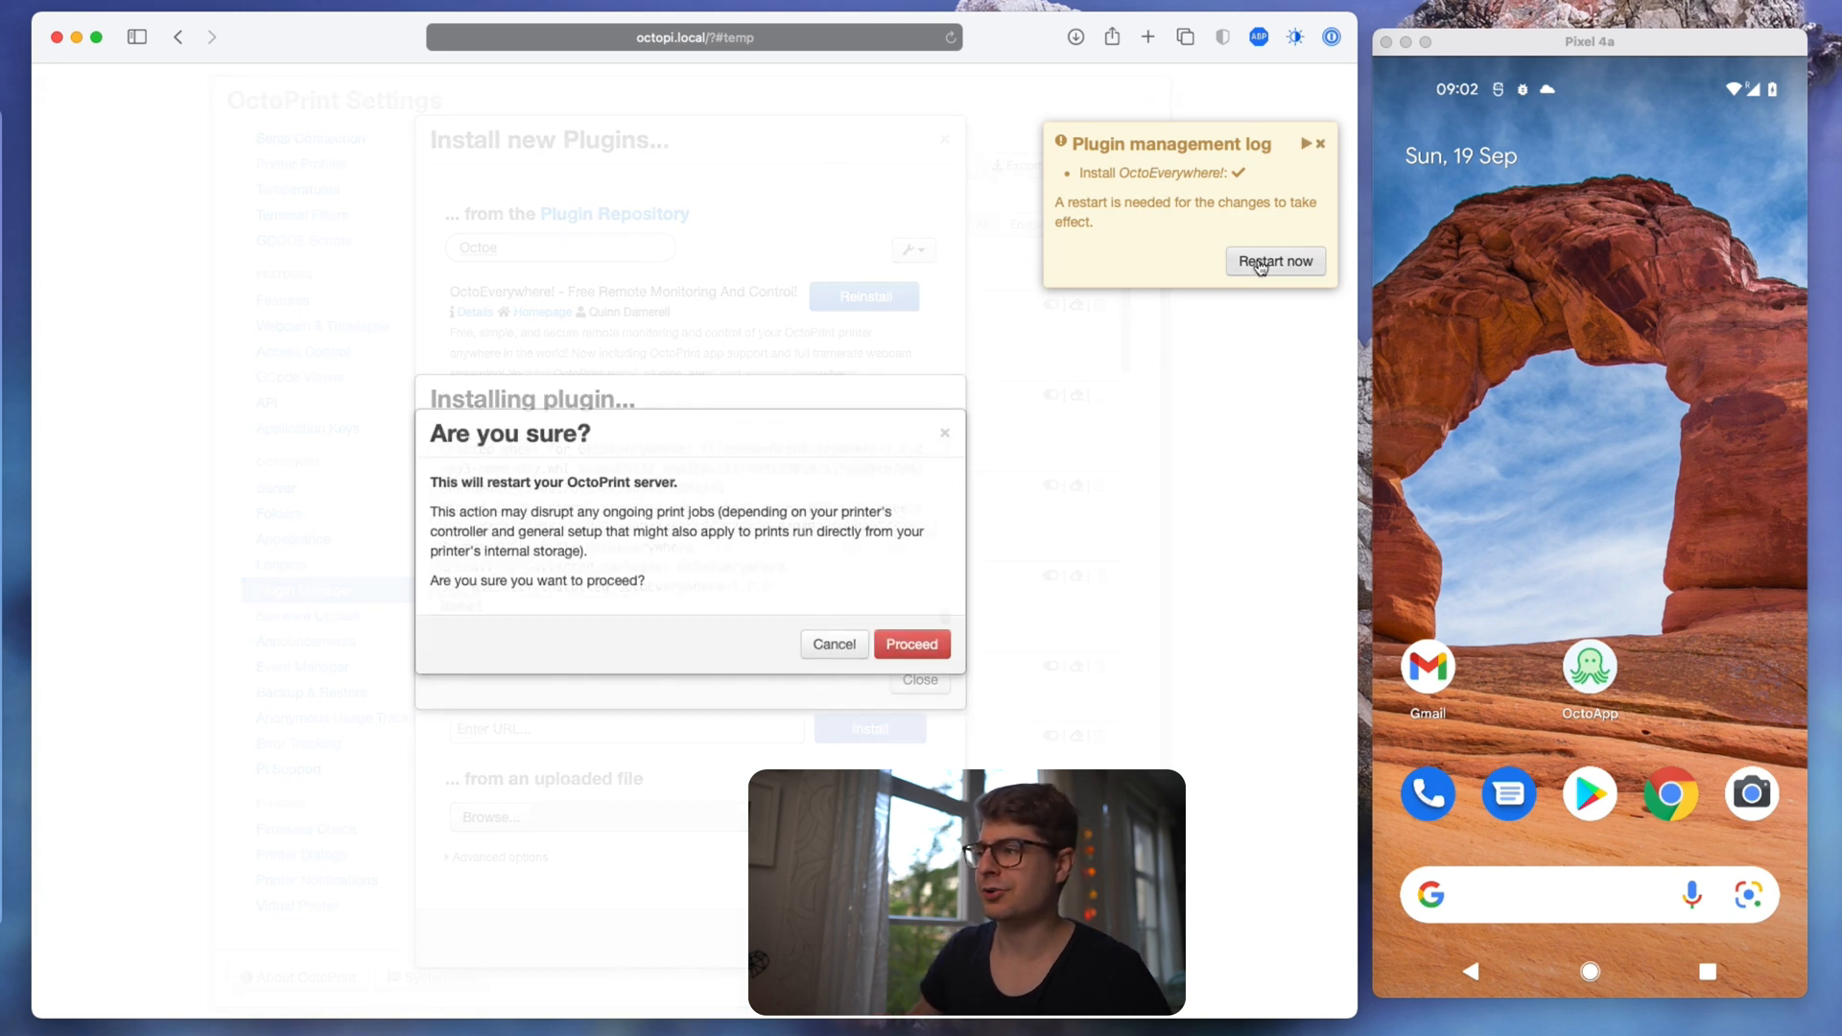
pyautogui.click(910, 644)
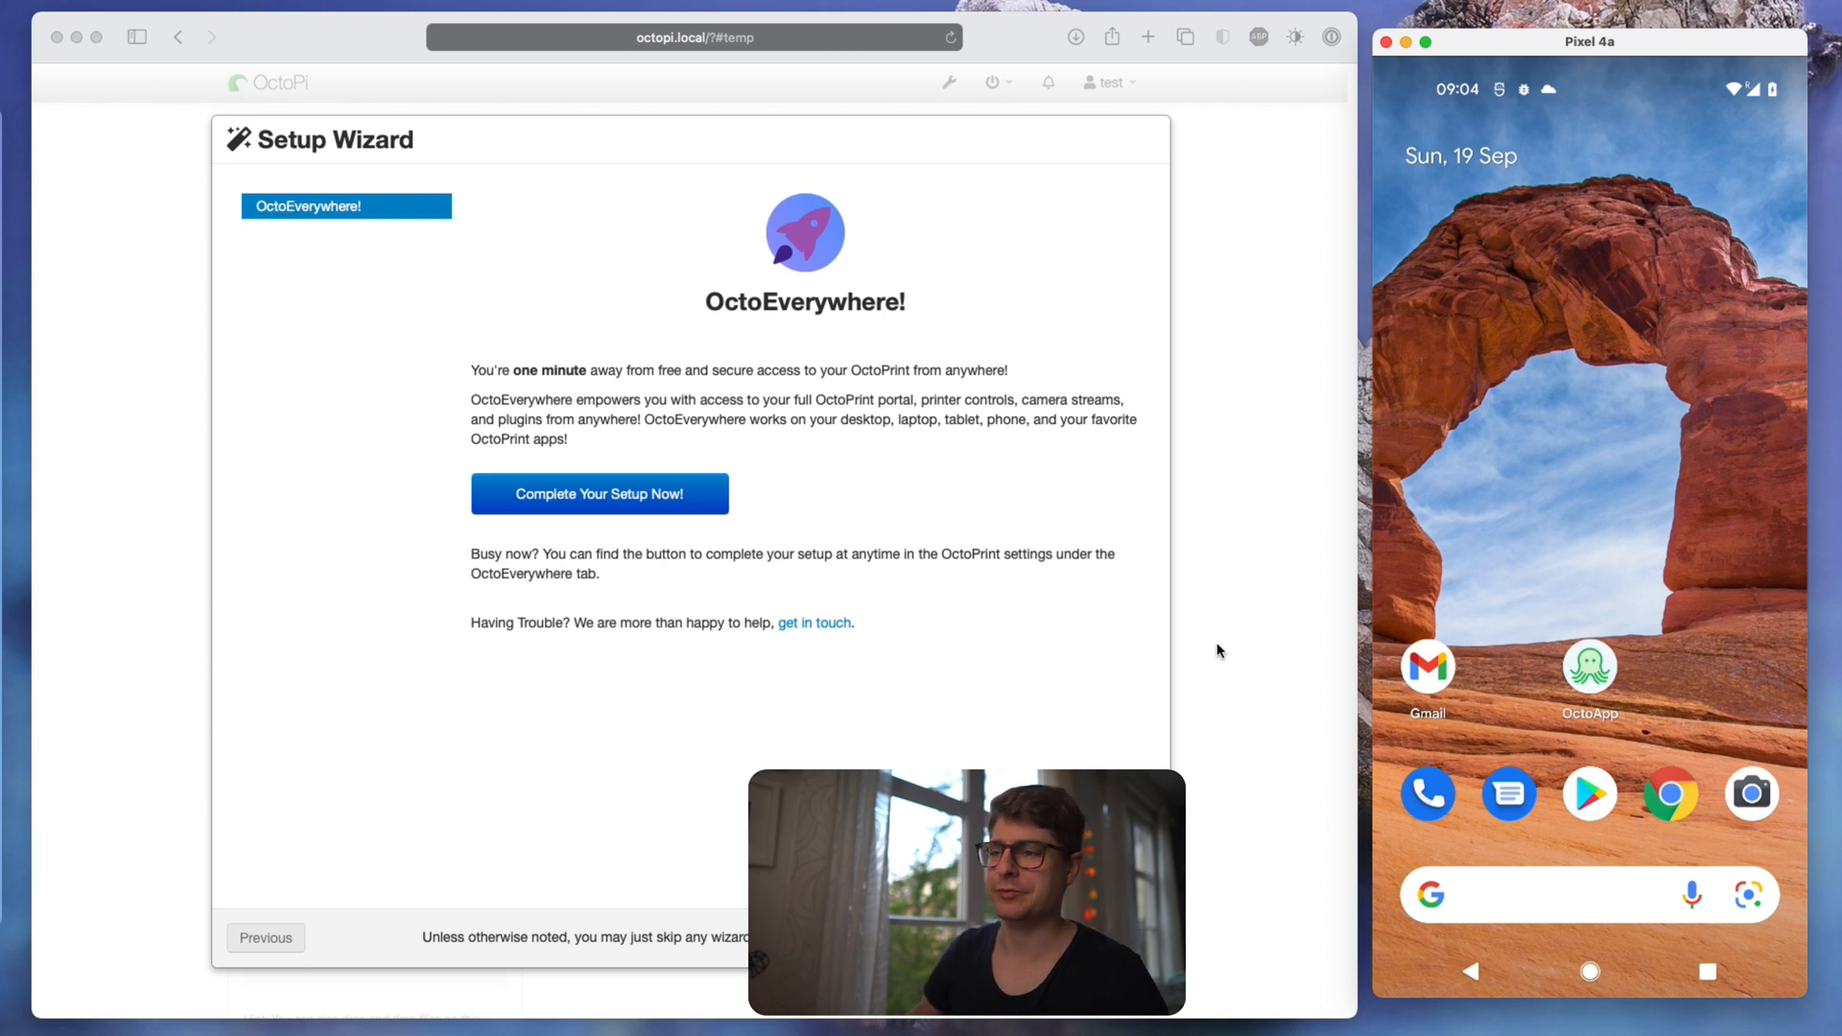
# Create a free OctoEverywhere account with email and password from Complete Your Setup Now.
pyautogui.click(662, 490)
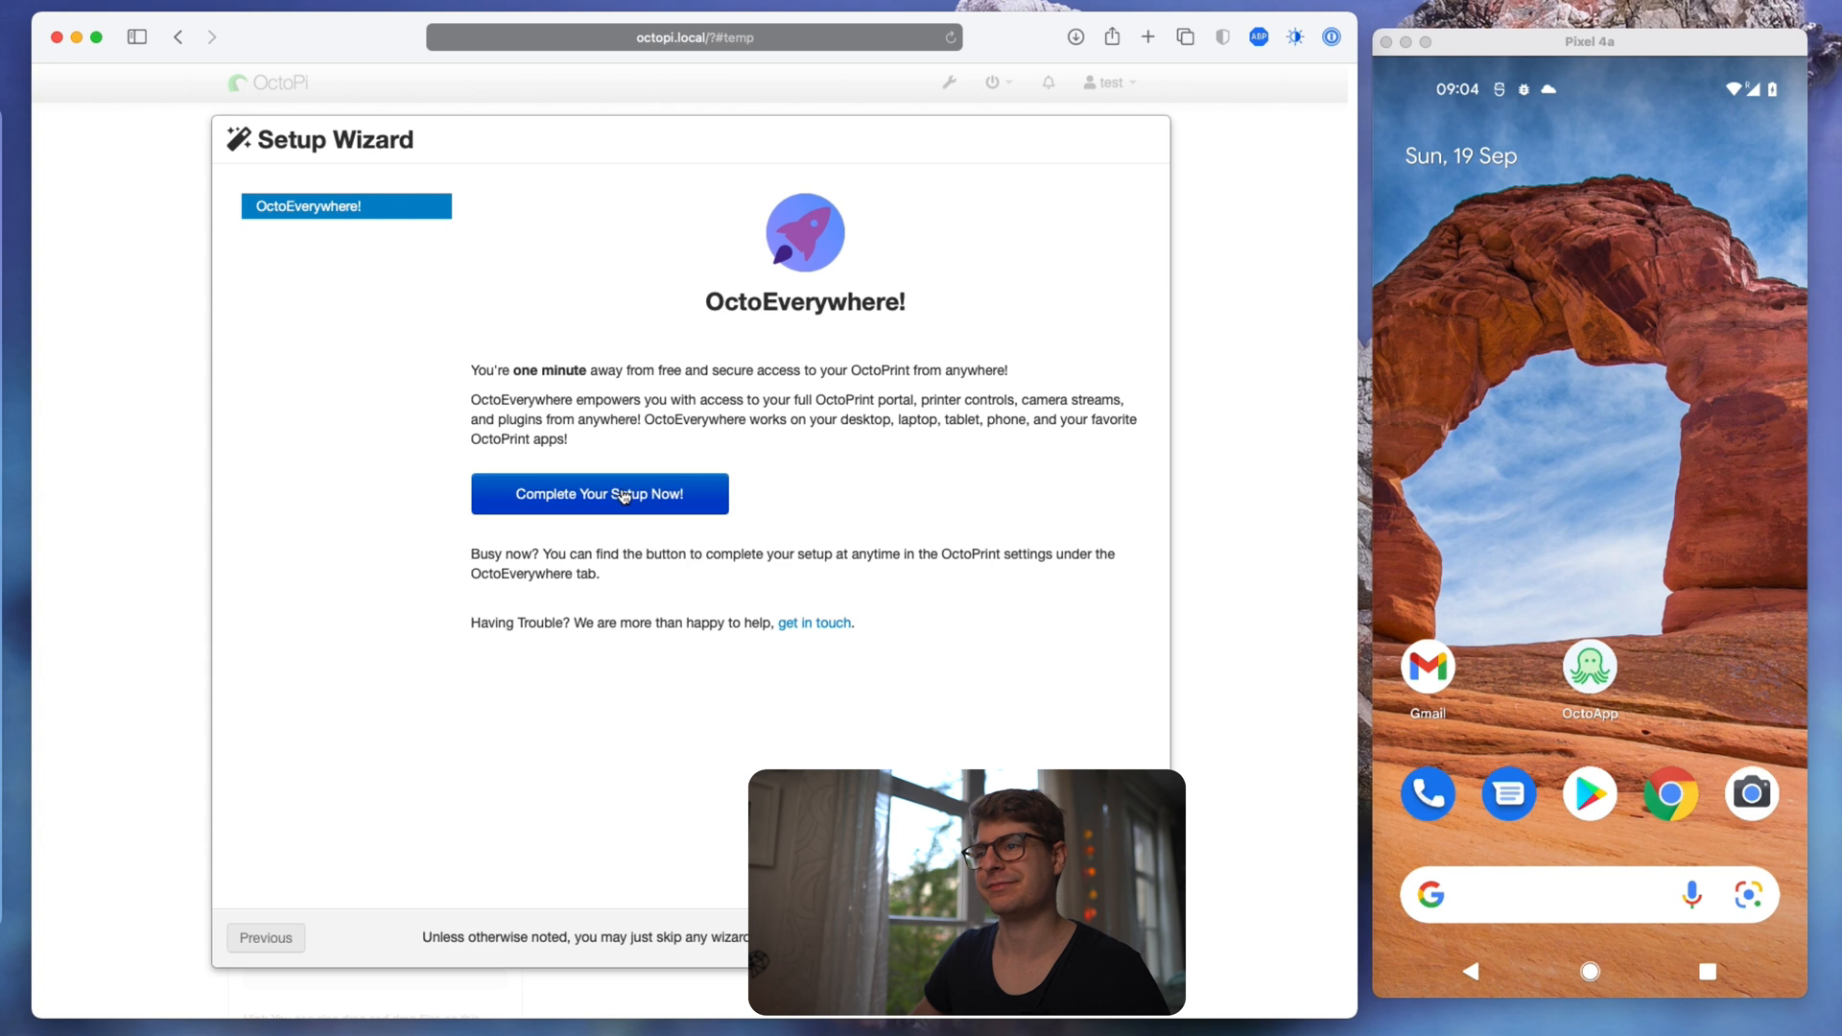
pyautogui.click(623, 497)
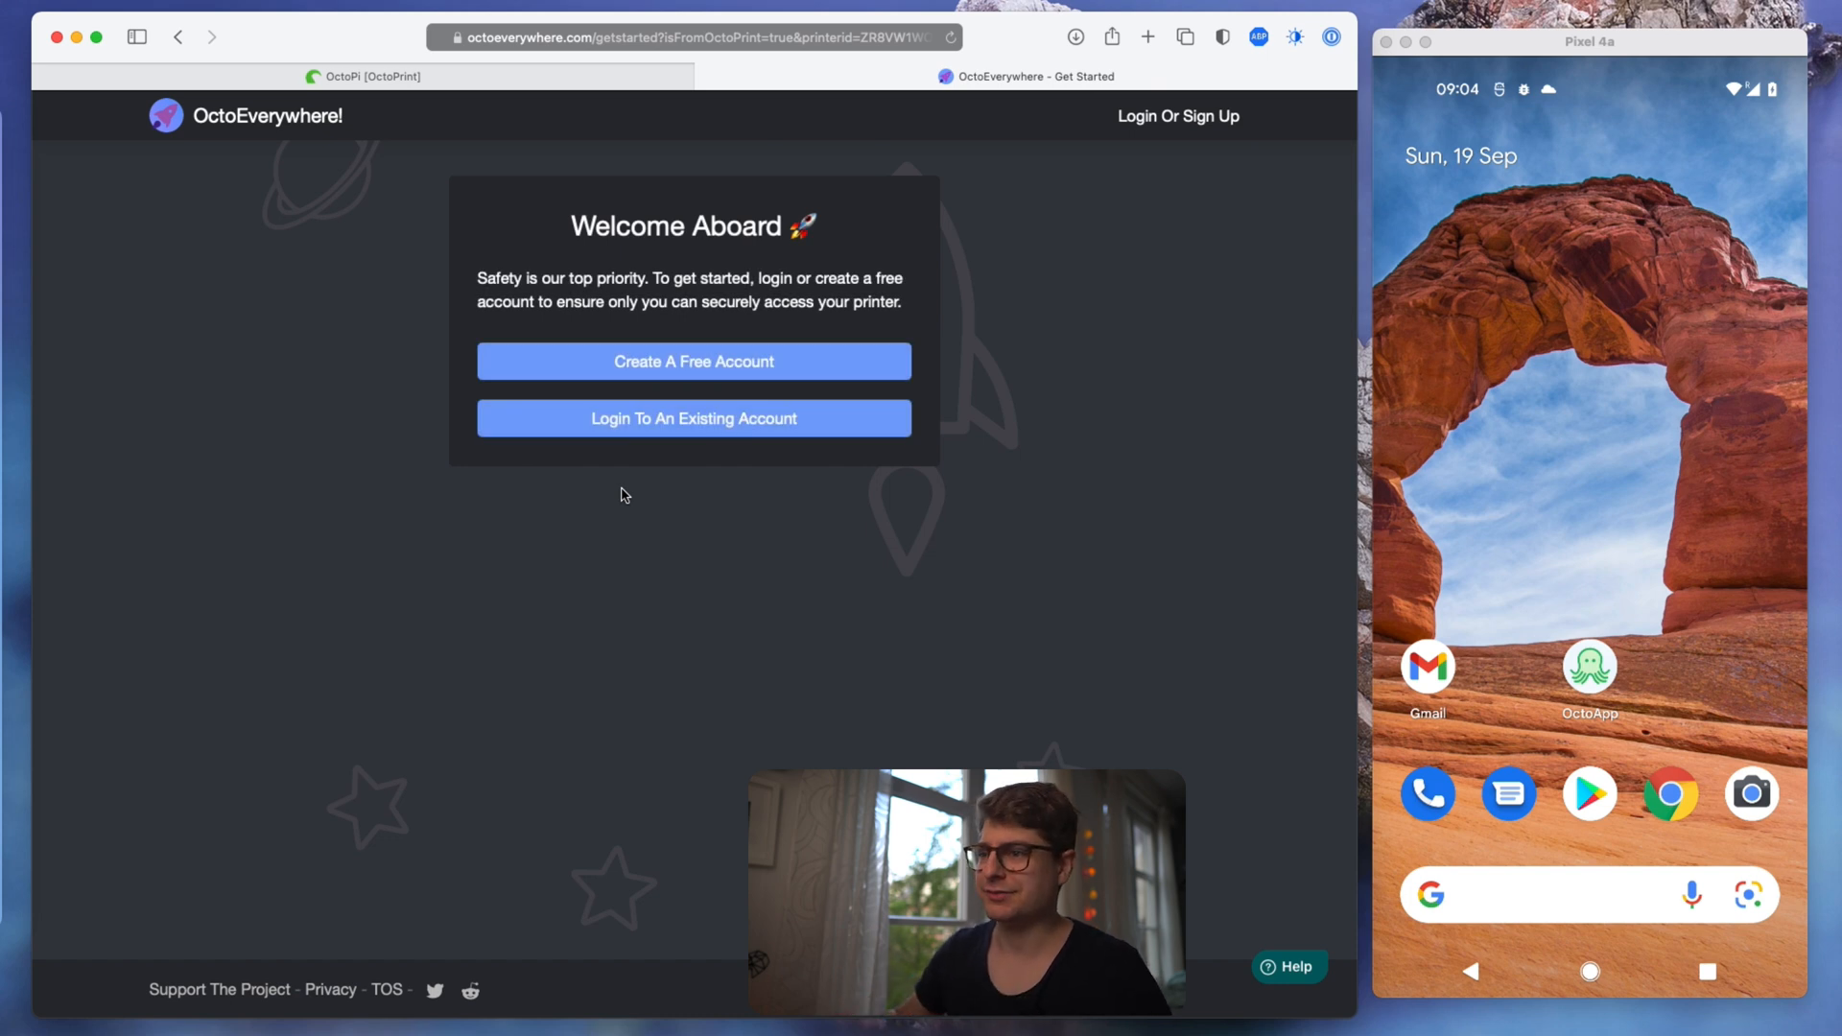
pyautogui.click(687, 362)
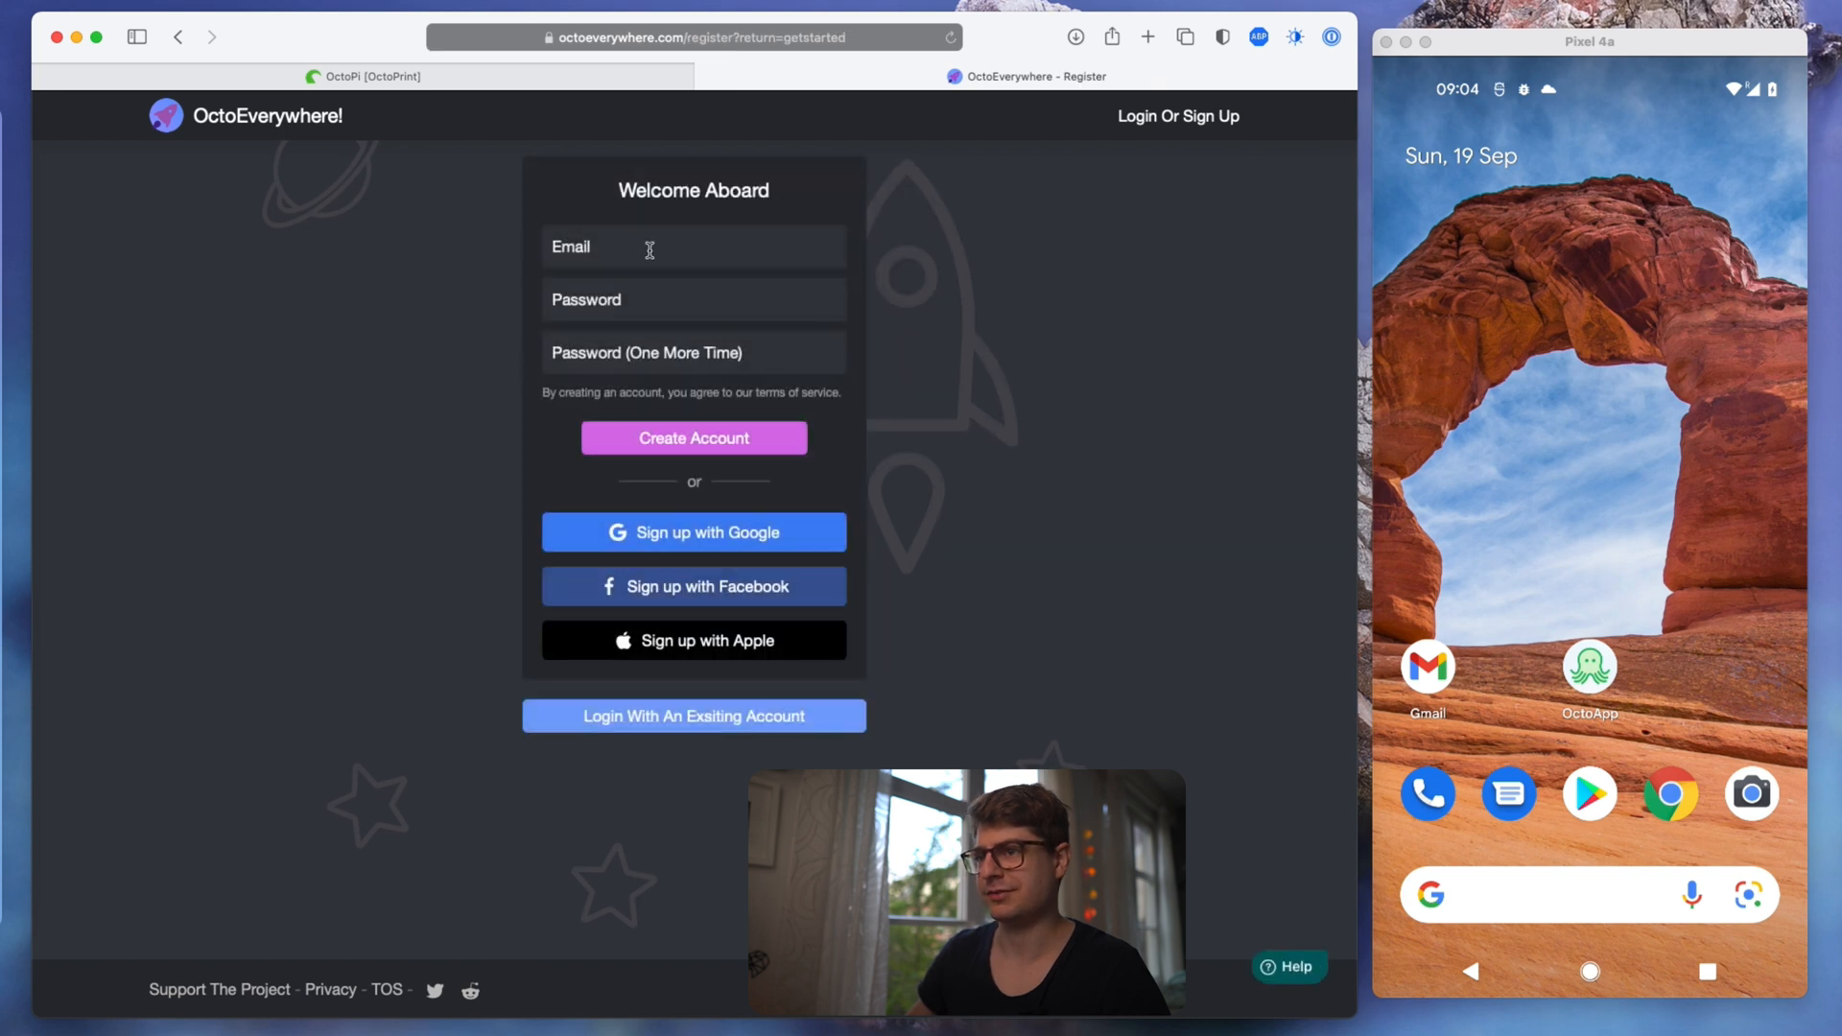
pyautogui.click(648, 252)
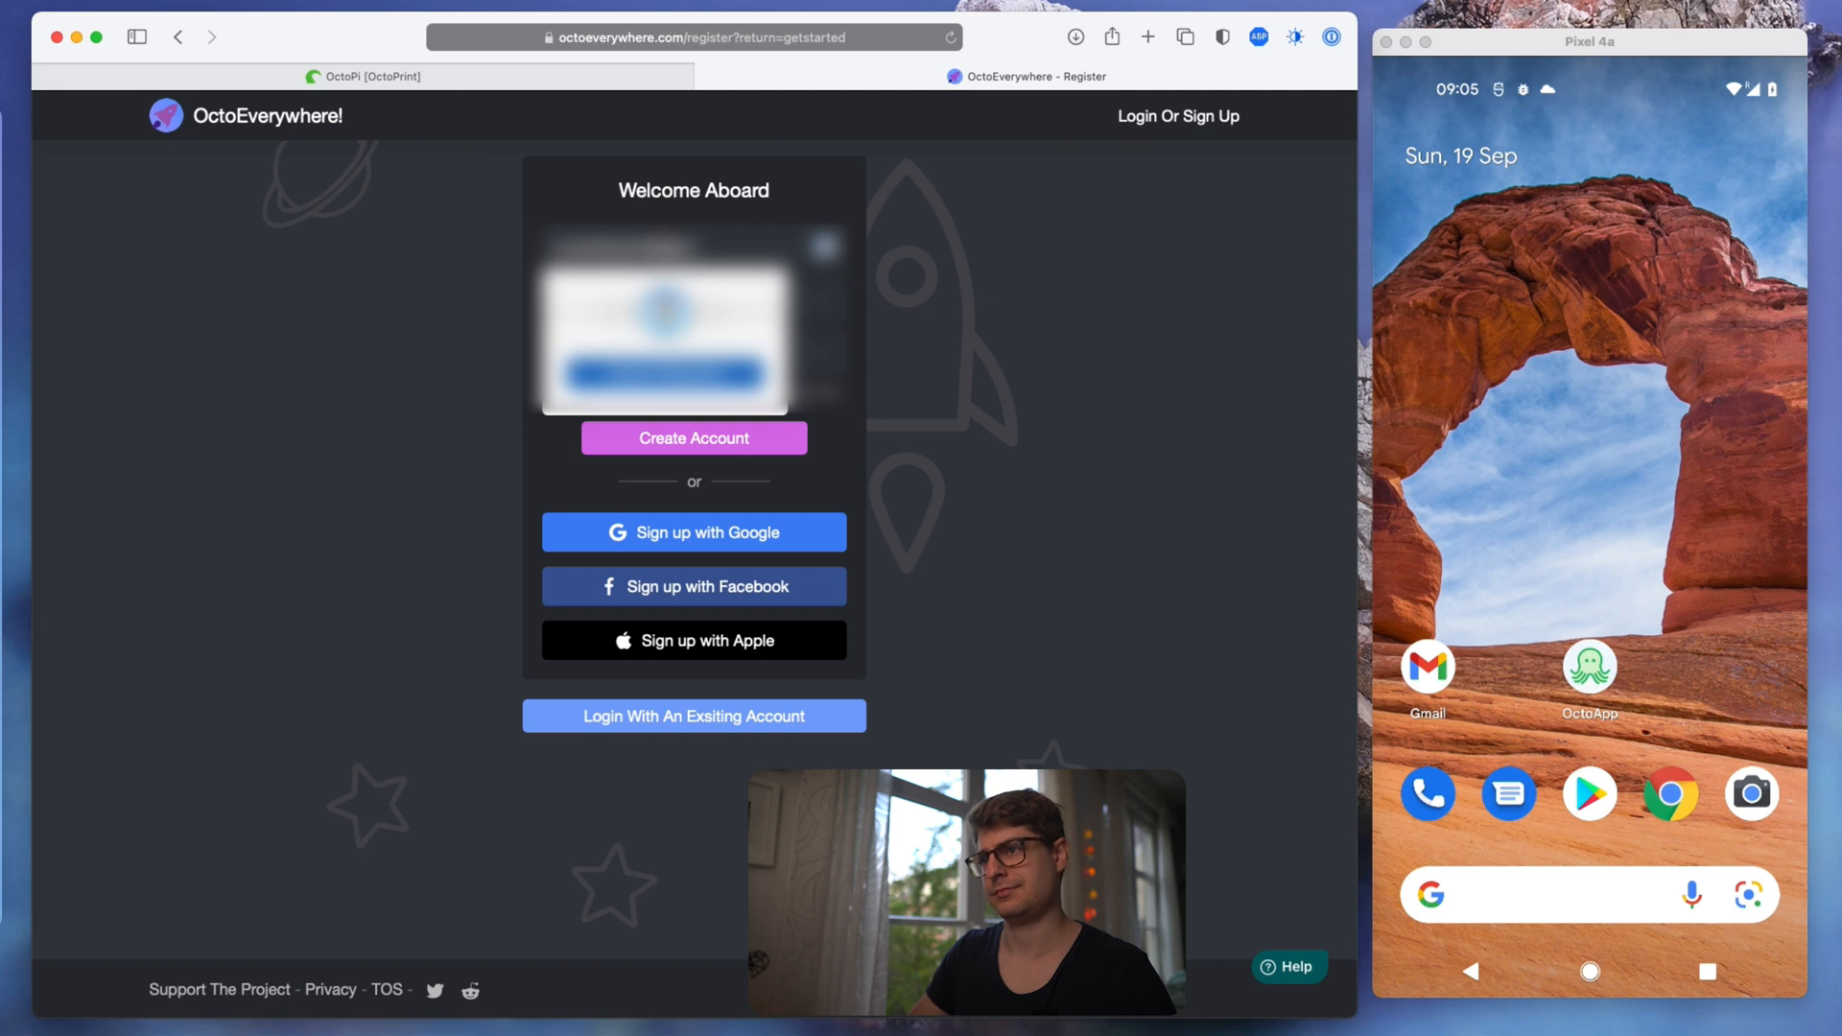
pyautogui.click(719, 441)
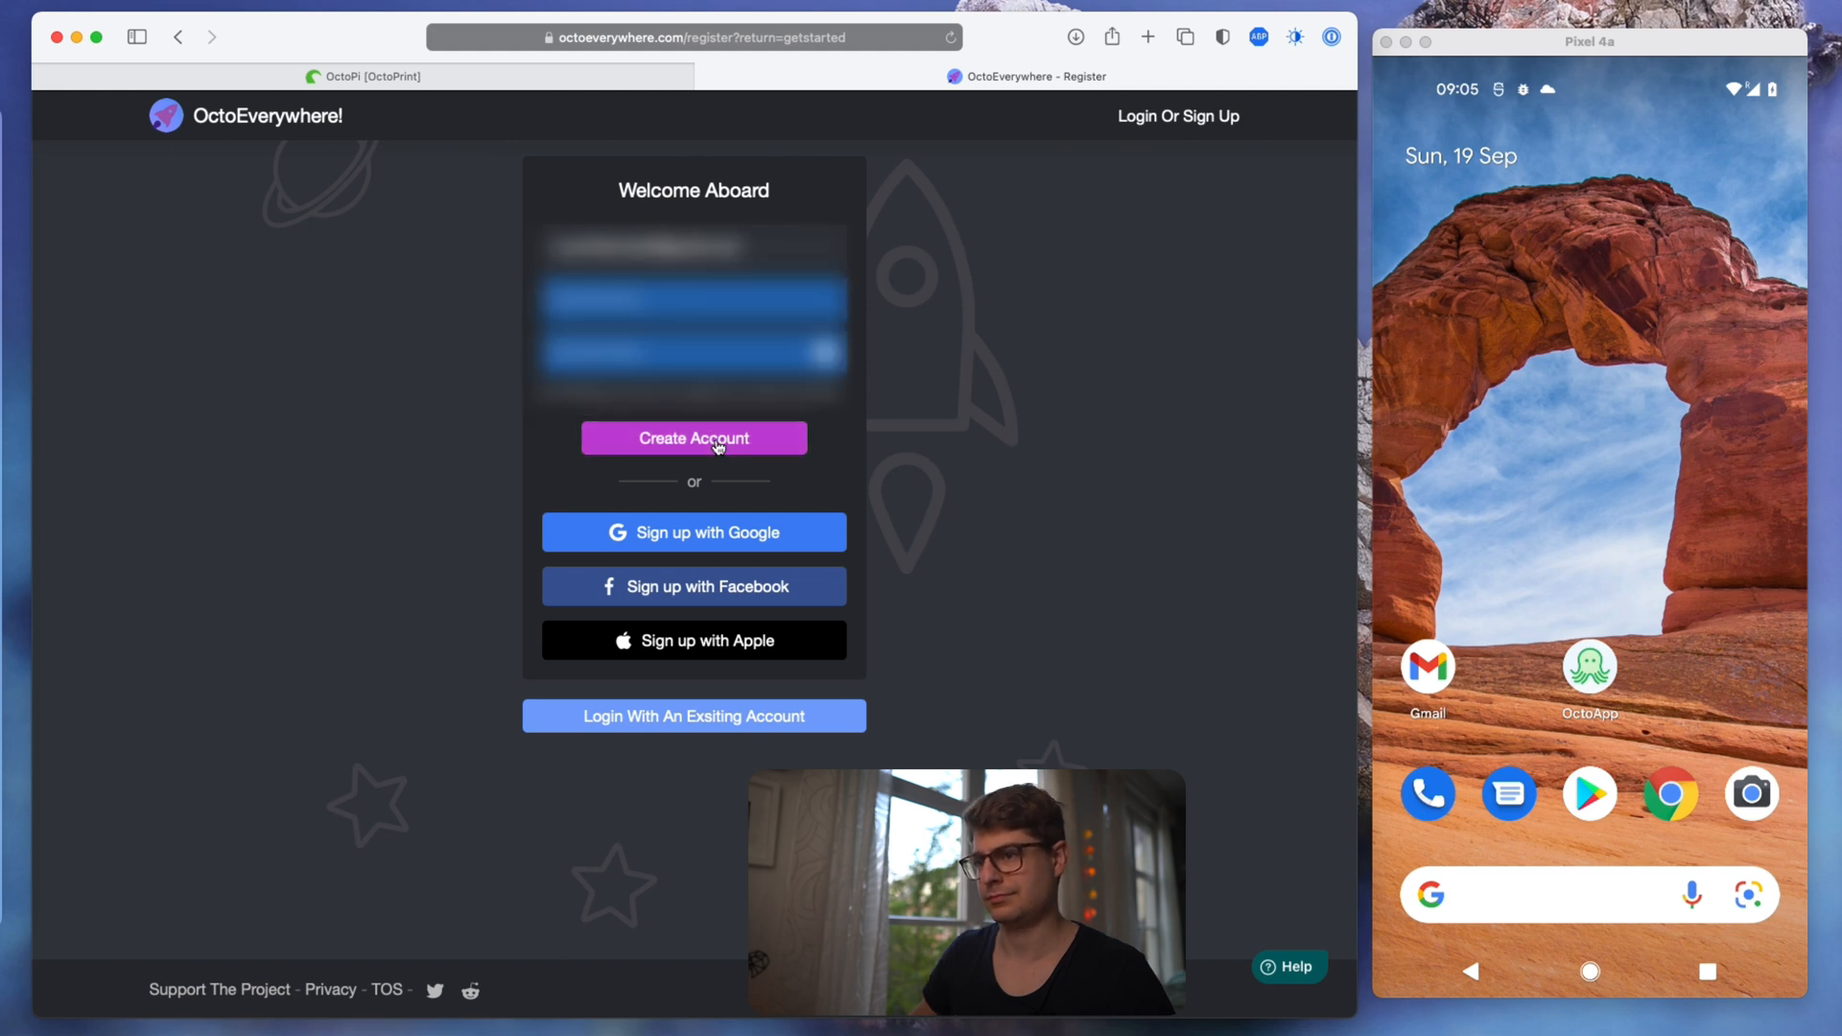
pyautogui.click(718, 444)
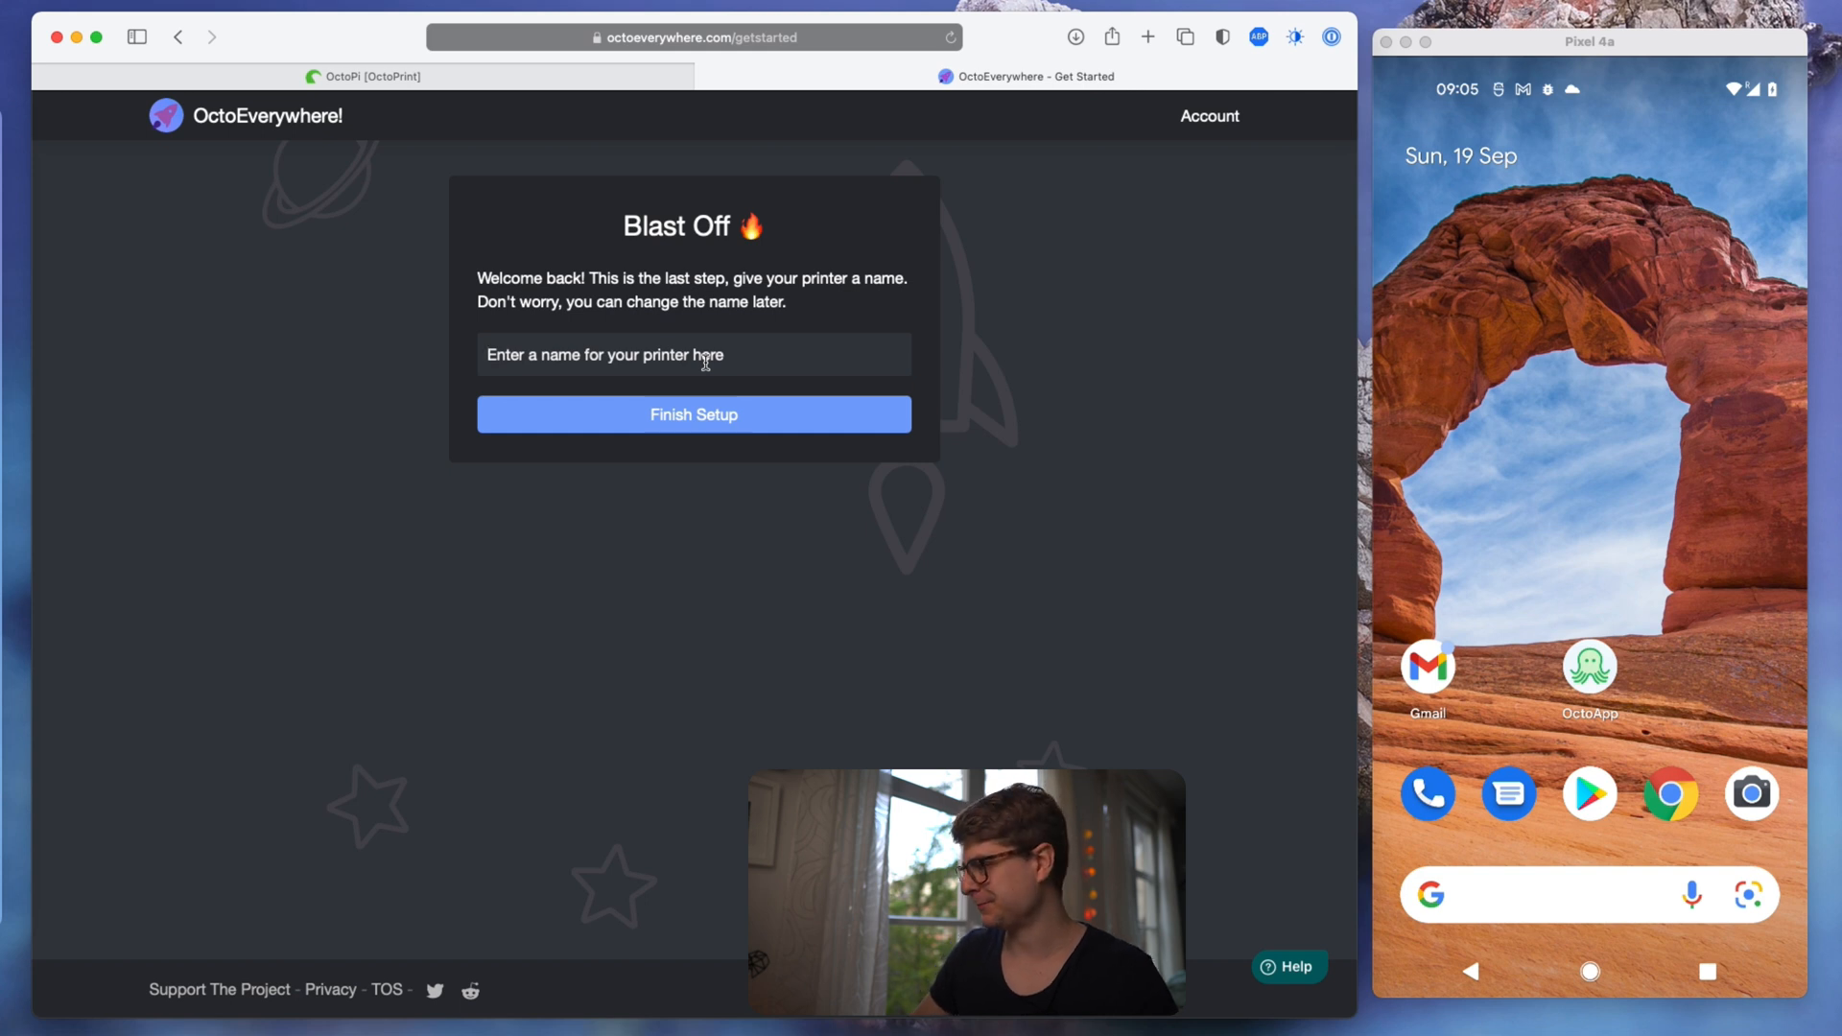
# Name the printer OctoPi and finish the OctoEverywhere setup.
pyautogui.click(706, 364)
pyautogui.write('OctoPi')
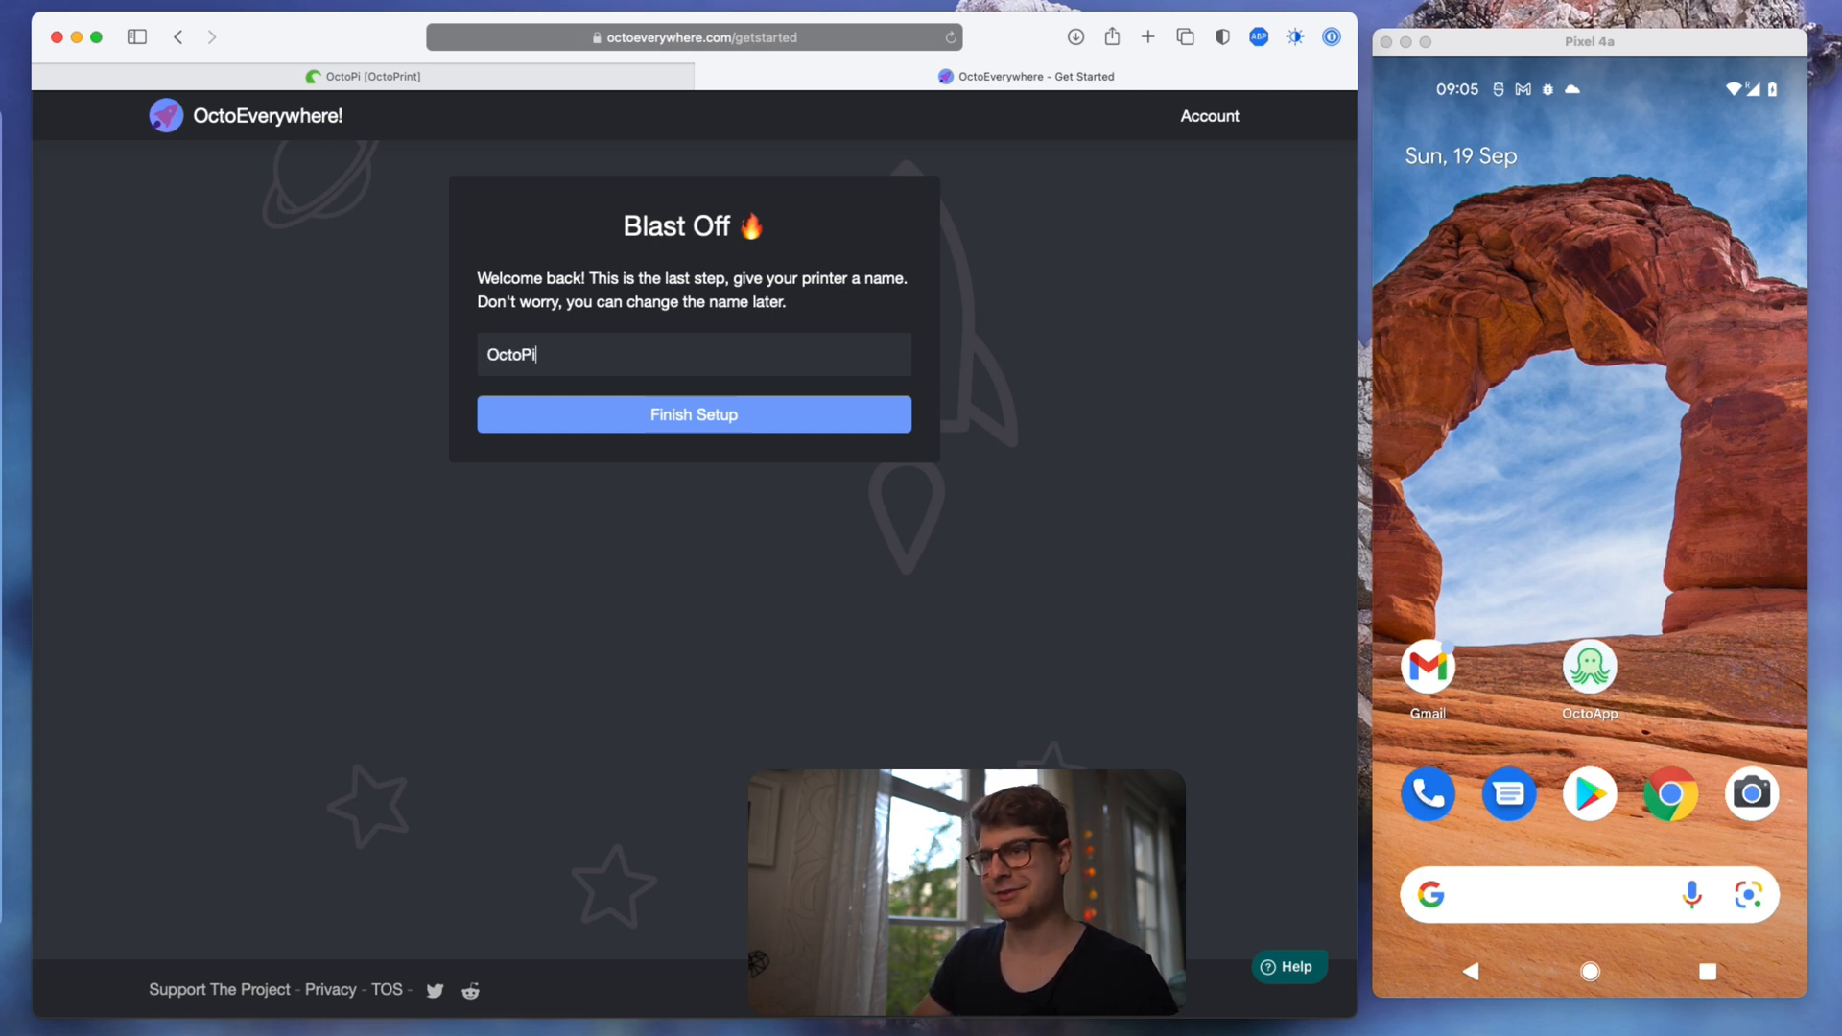
pyautogui.press('Return')
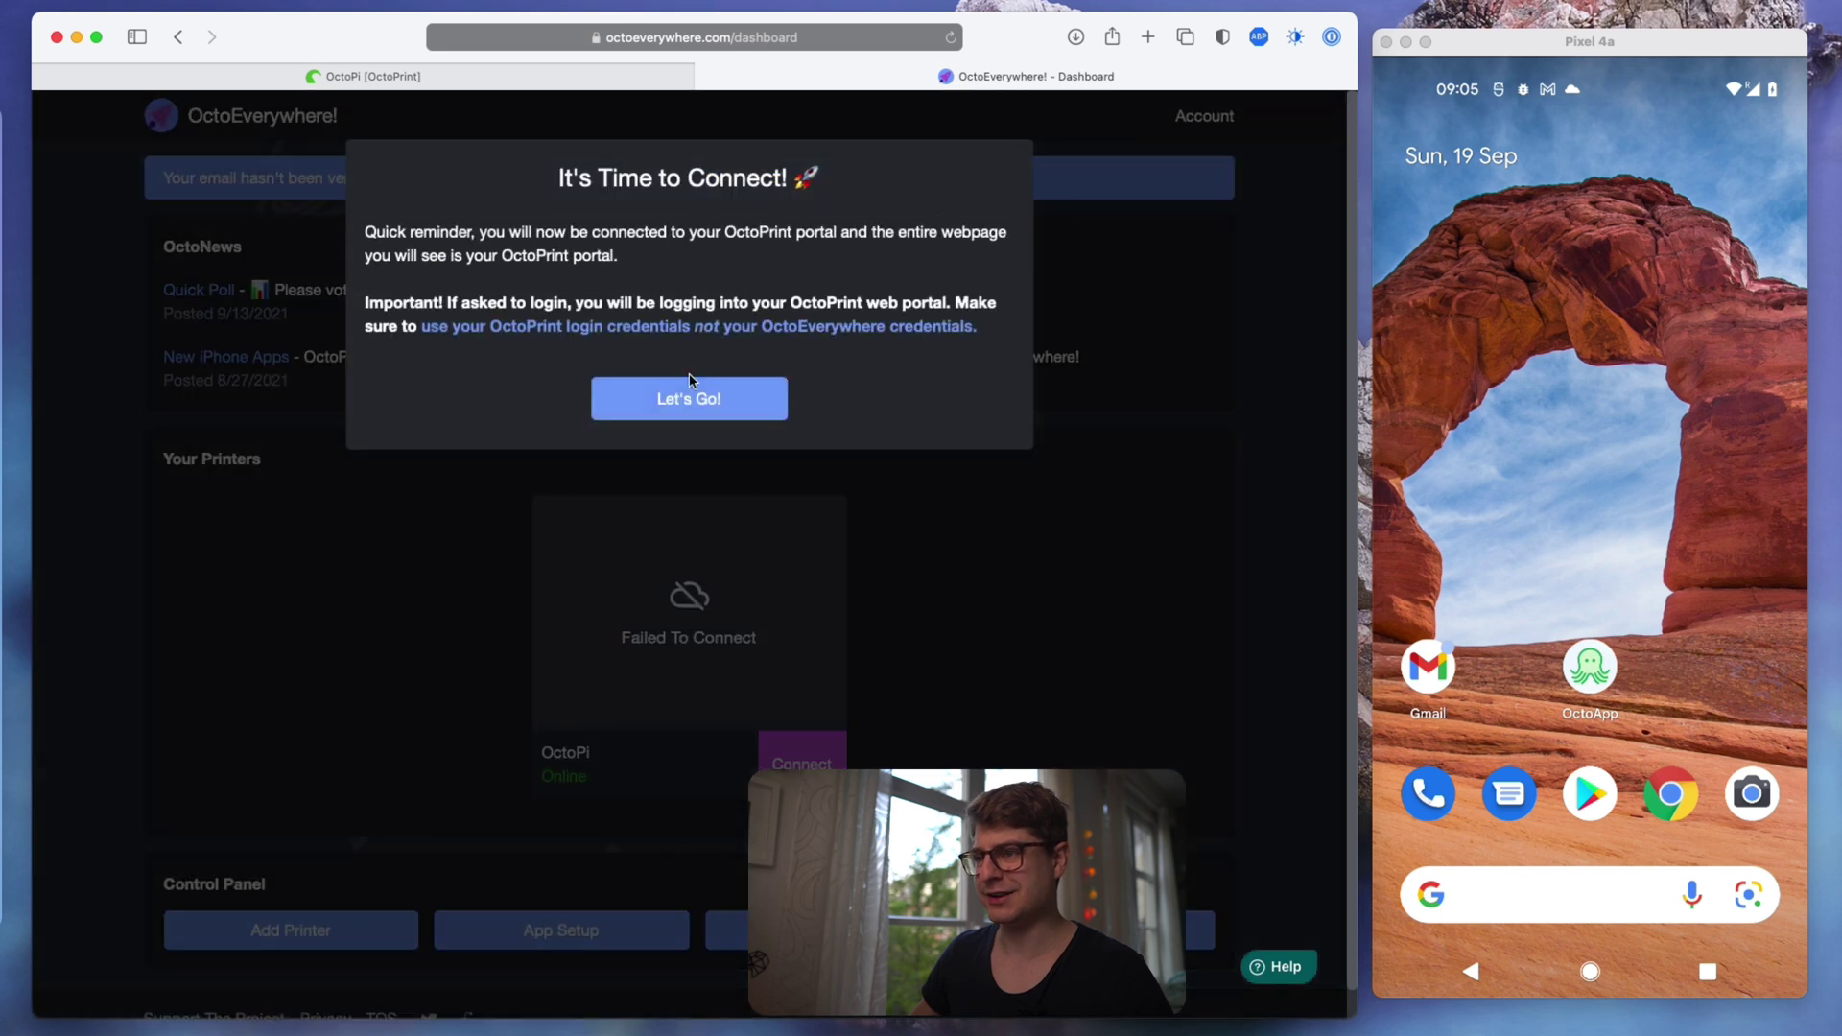
# Log in to OctoPrint through the remote link and decline saving credentials in 1Password.
pyautogui.click(686, 400)
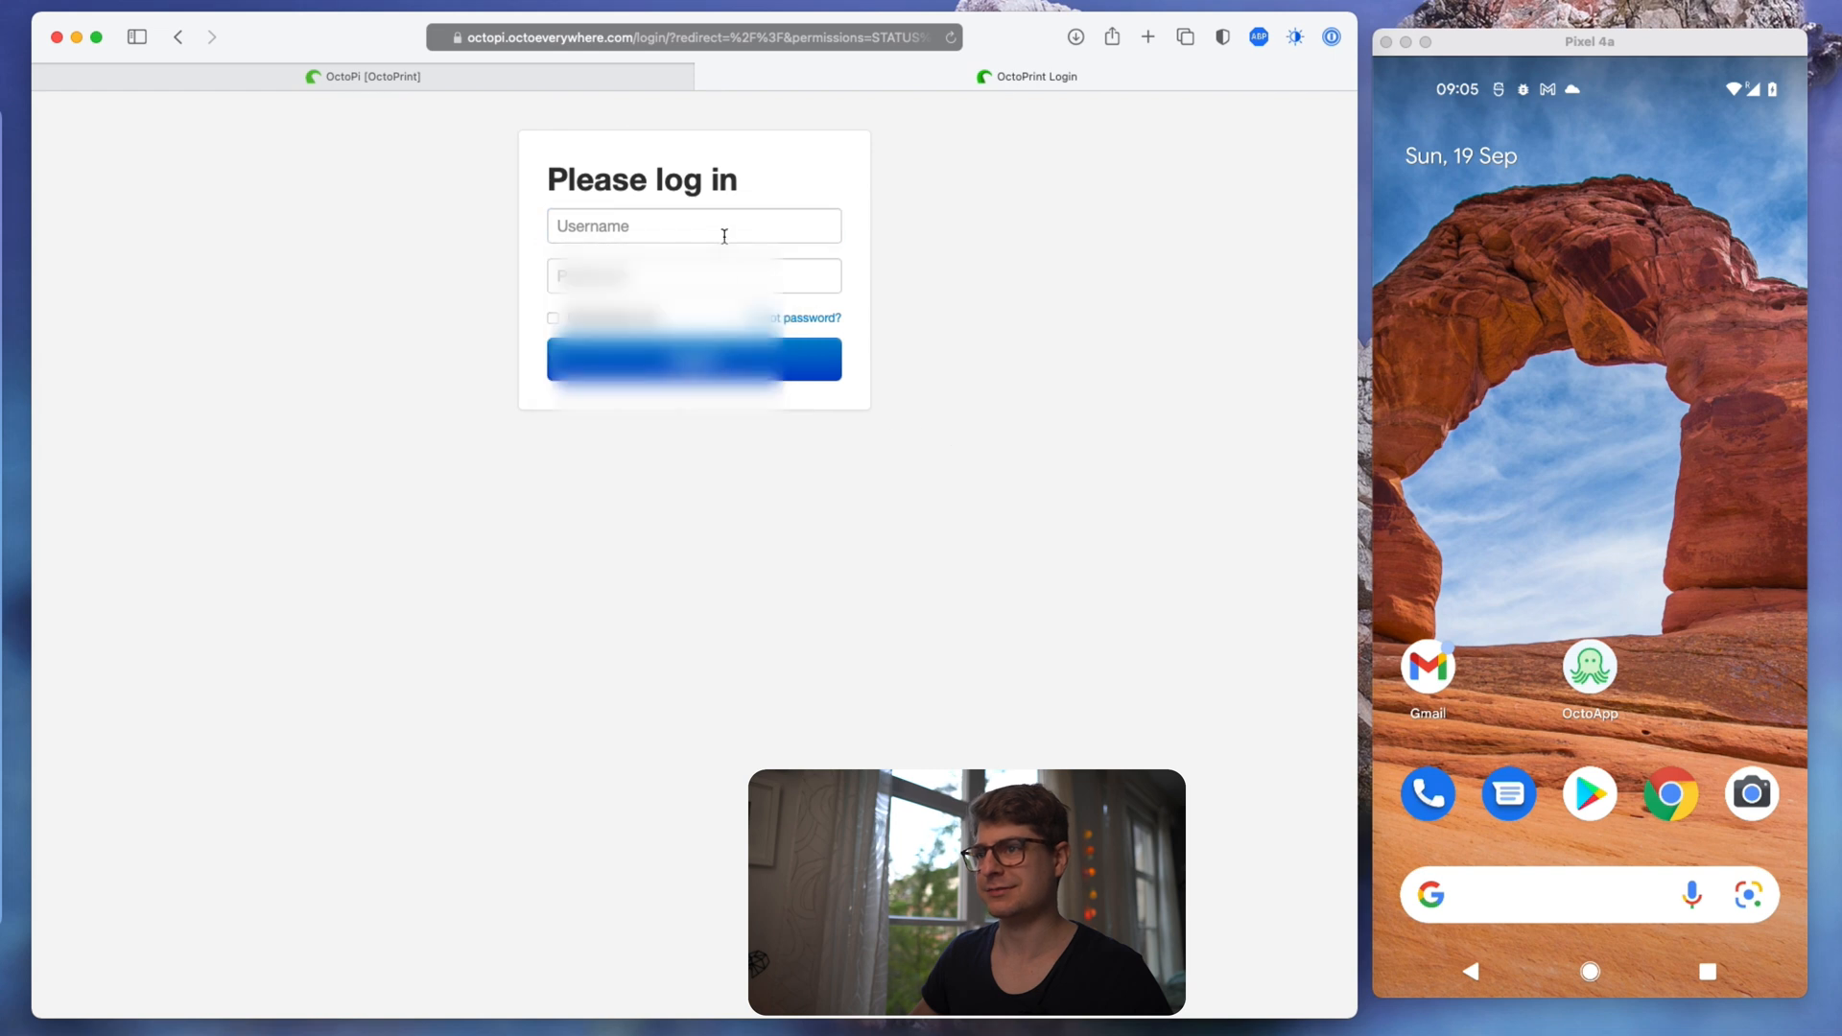
pyautogui.click(724, 230)
pyautogui.press('Tab')
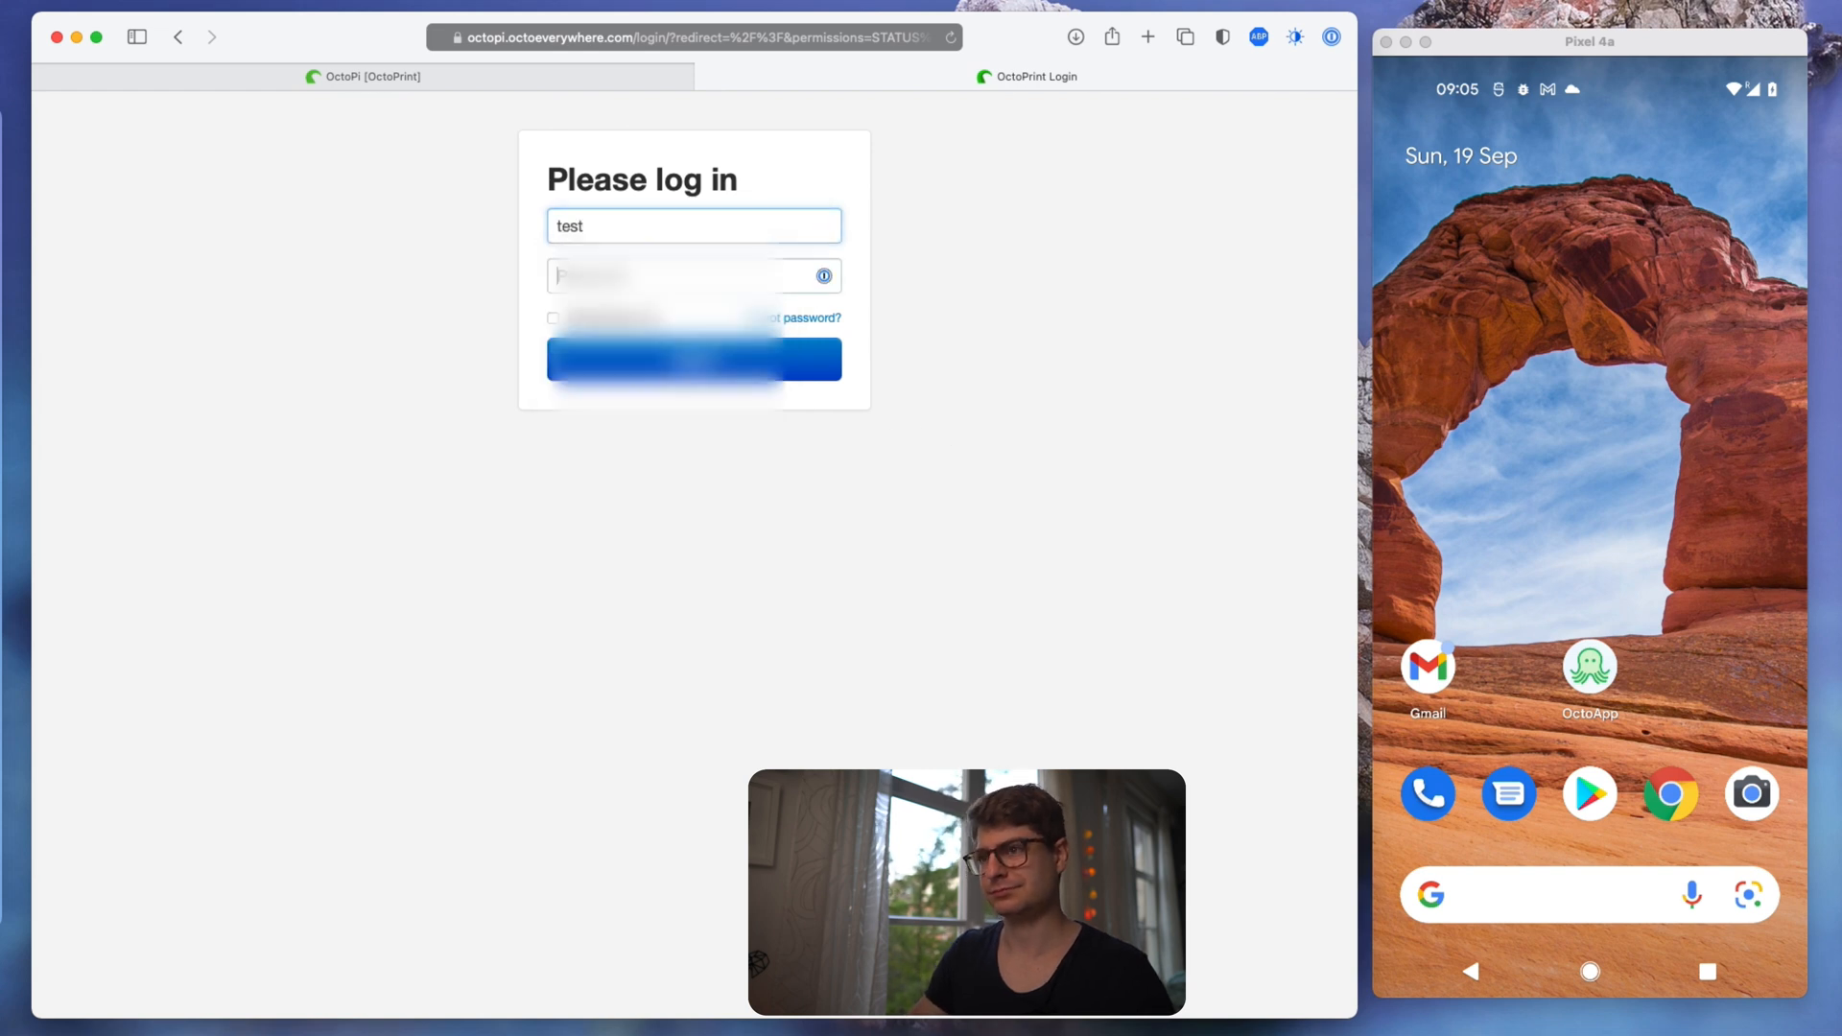
pyautogui.press('Return')
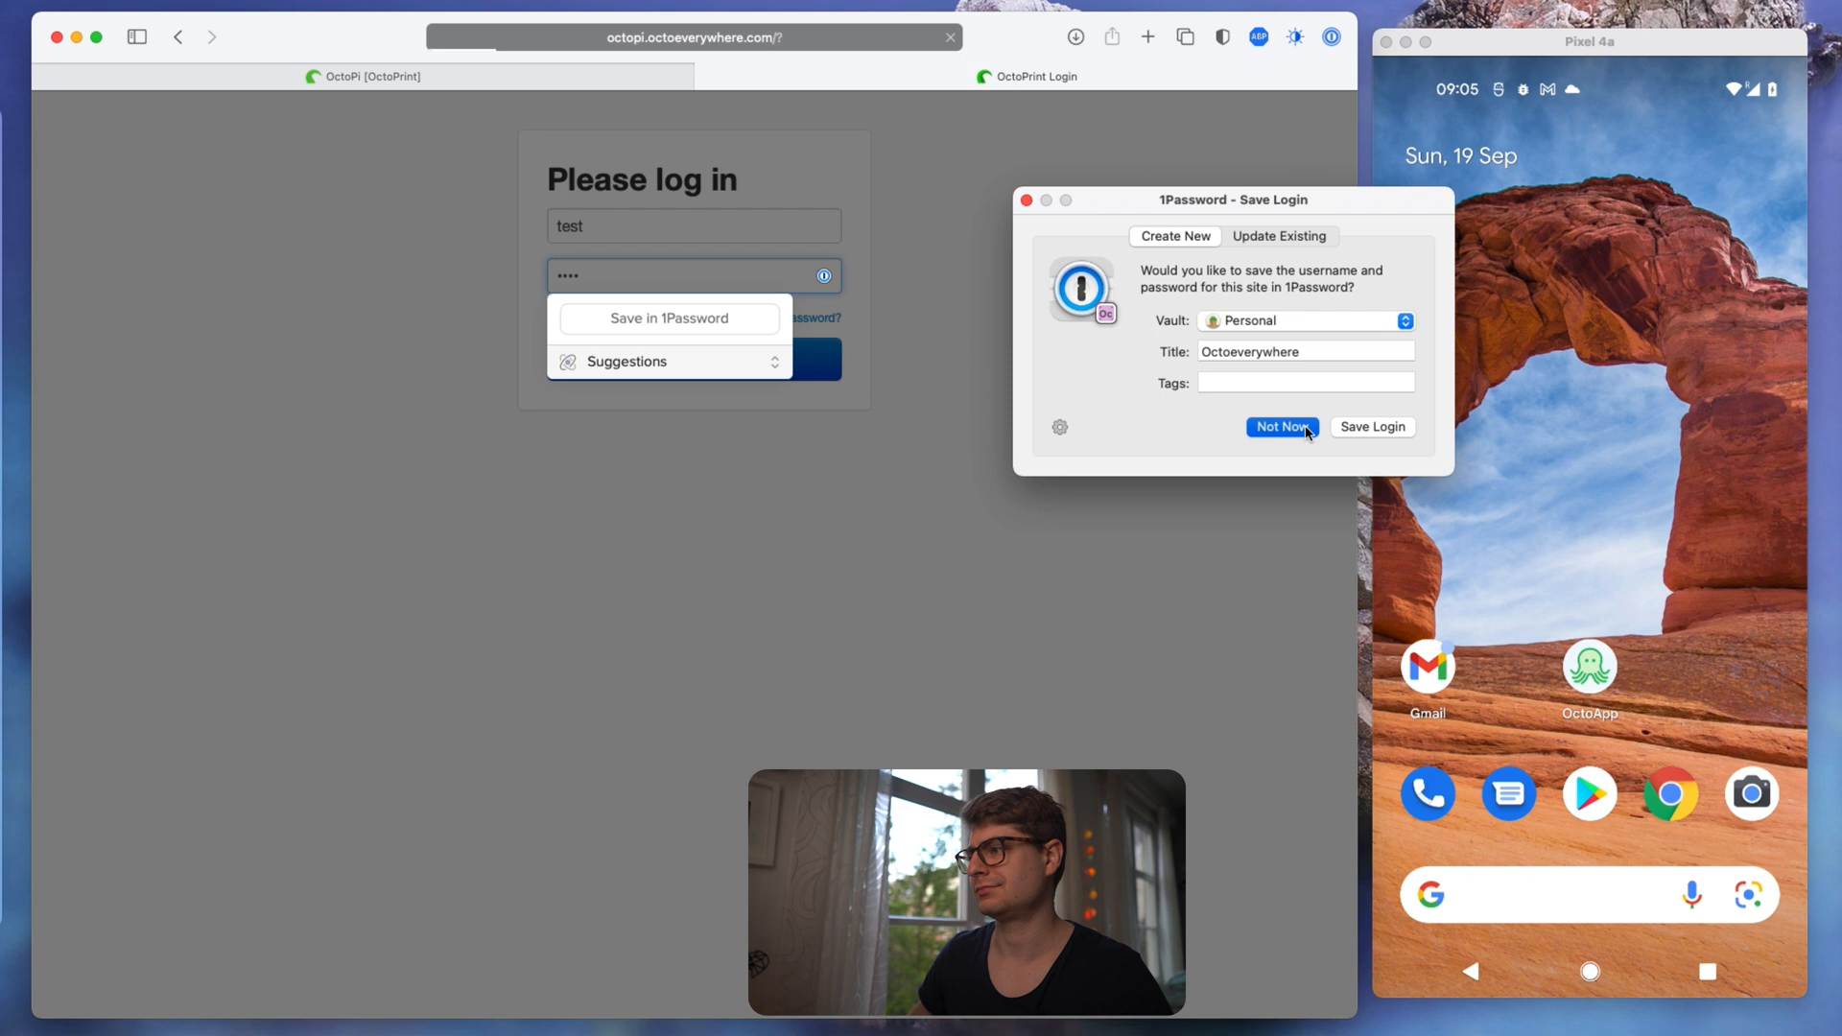
pyautogui.click(1281, 426)
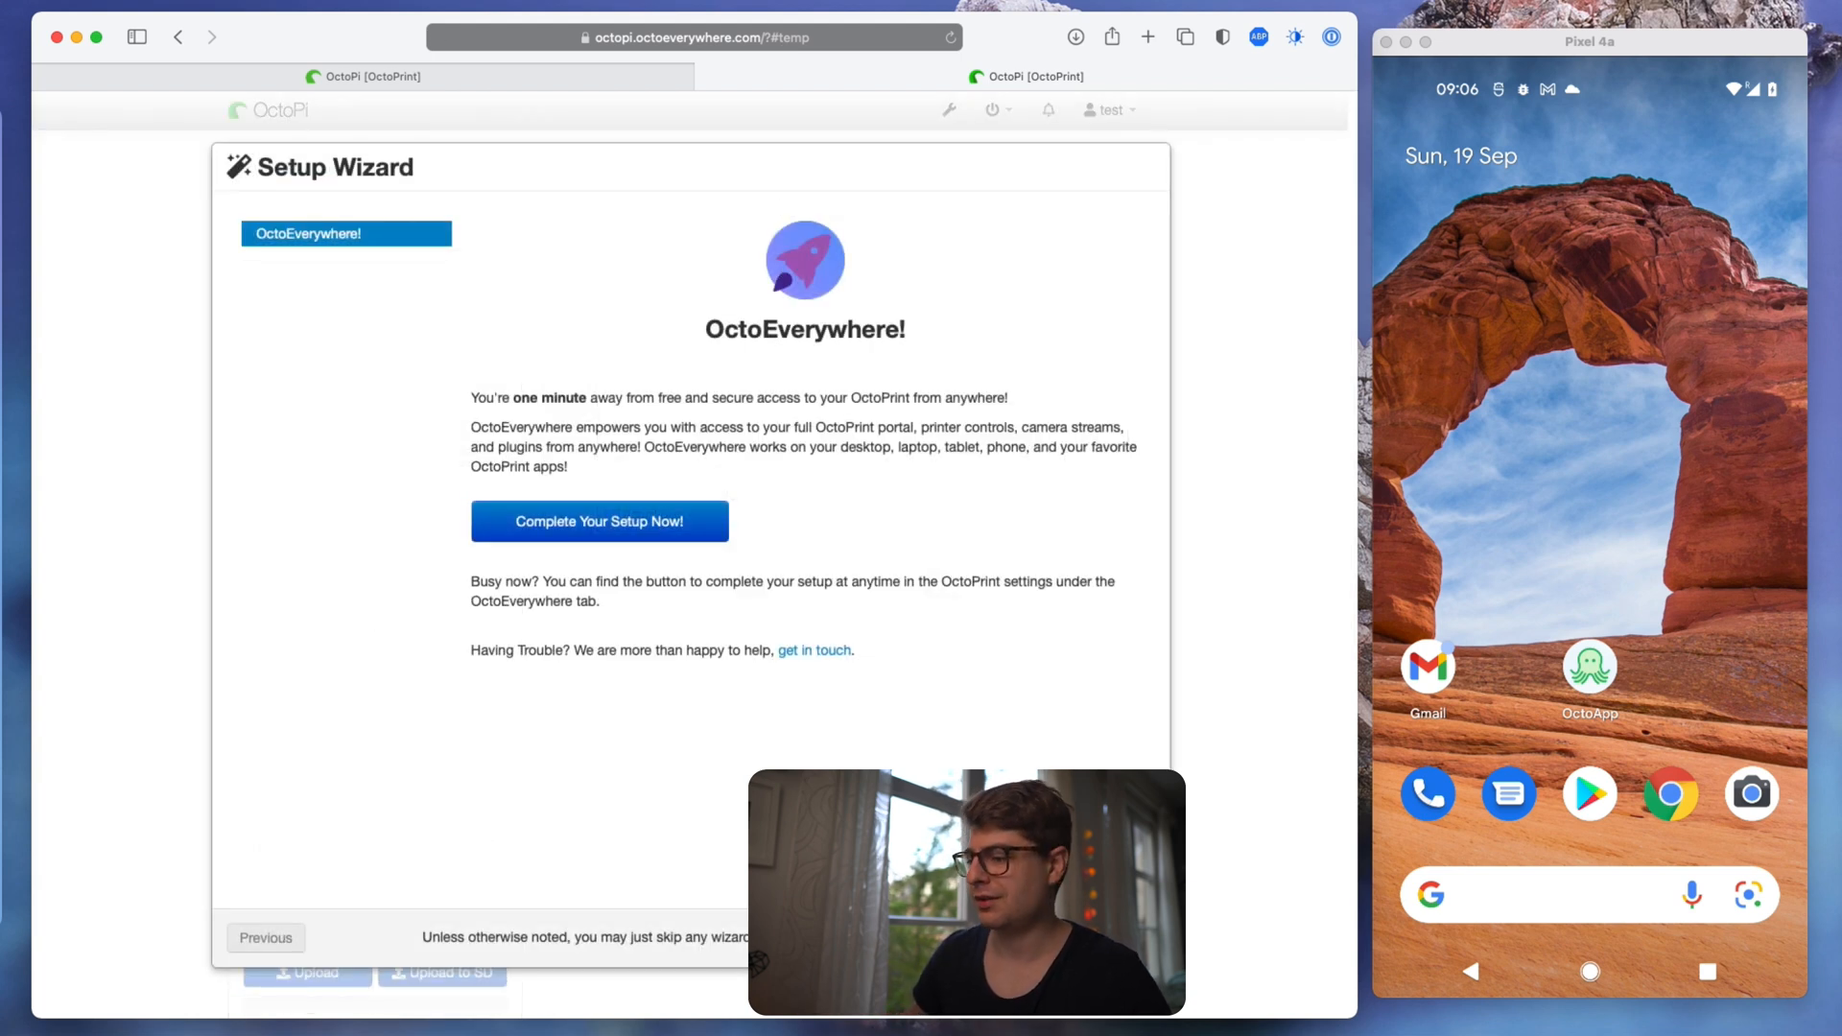
# Close the remote tab and show the OctoEverywhere plugin page in local OctoPrint settings.
pyautogui.click(712, 72)
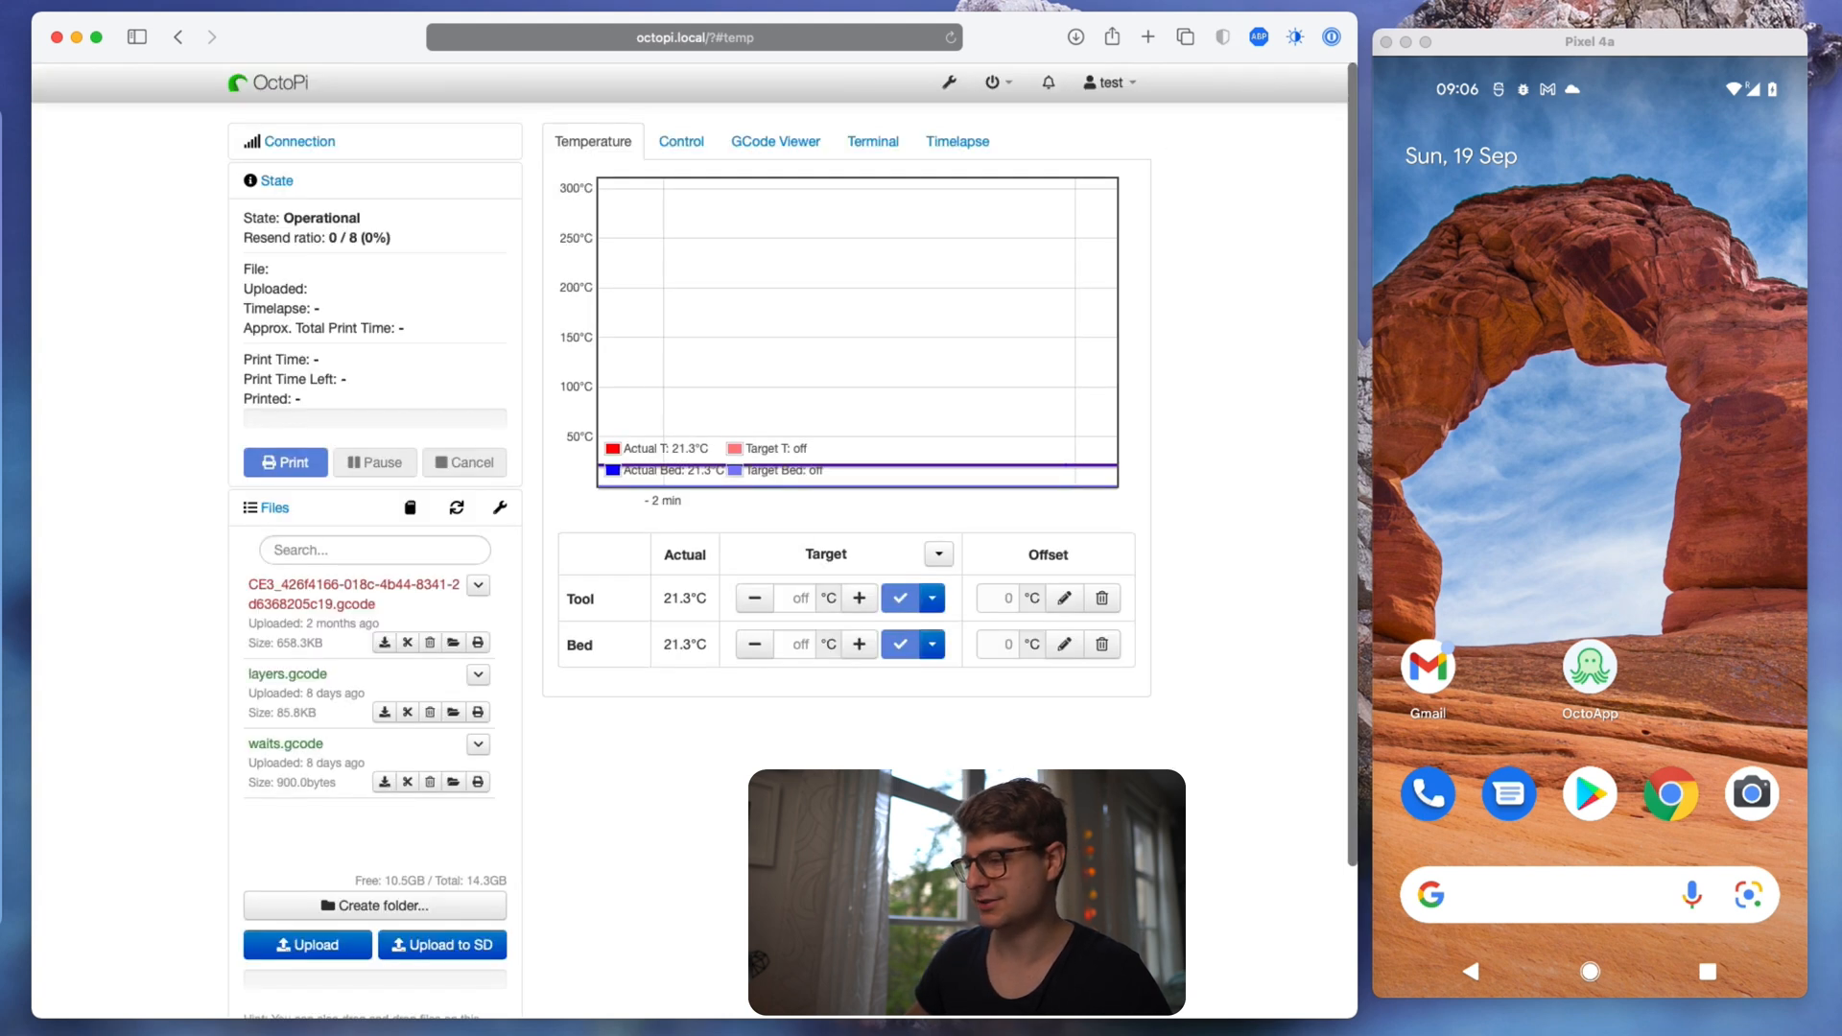
pyautogui.click(948, 81)
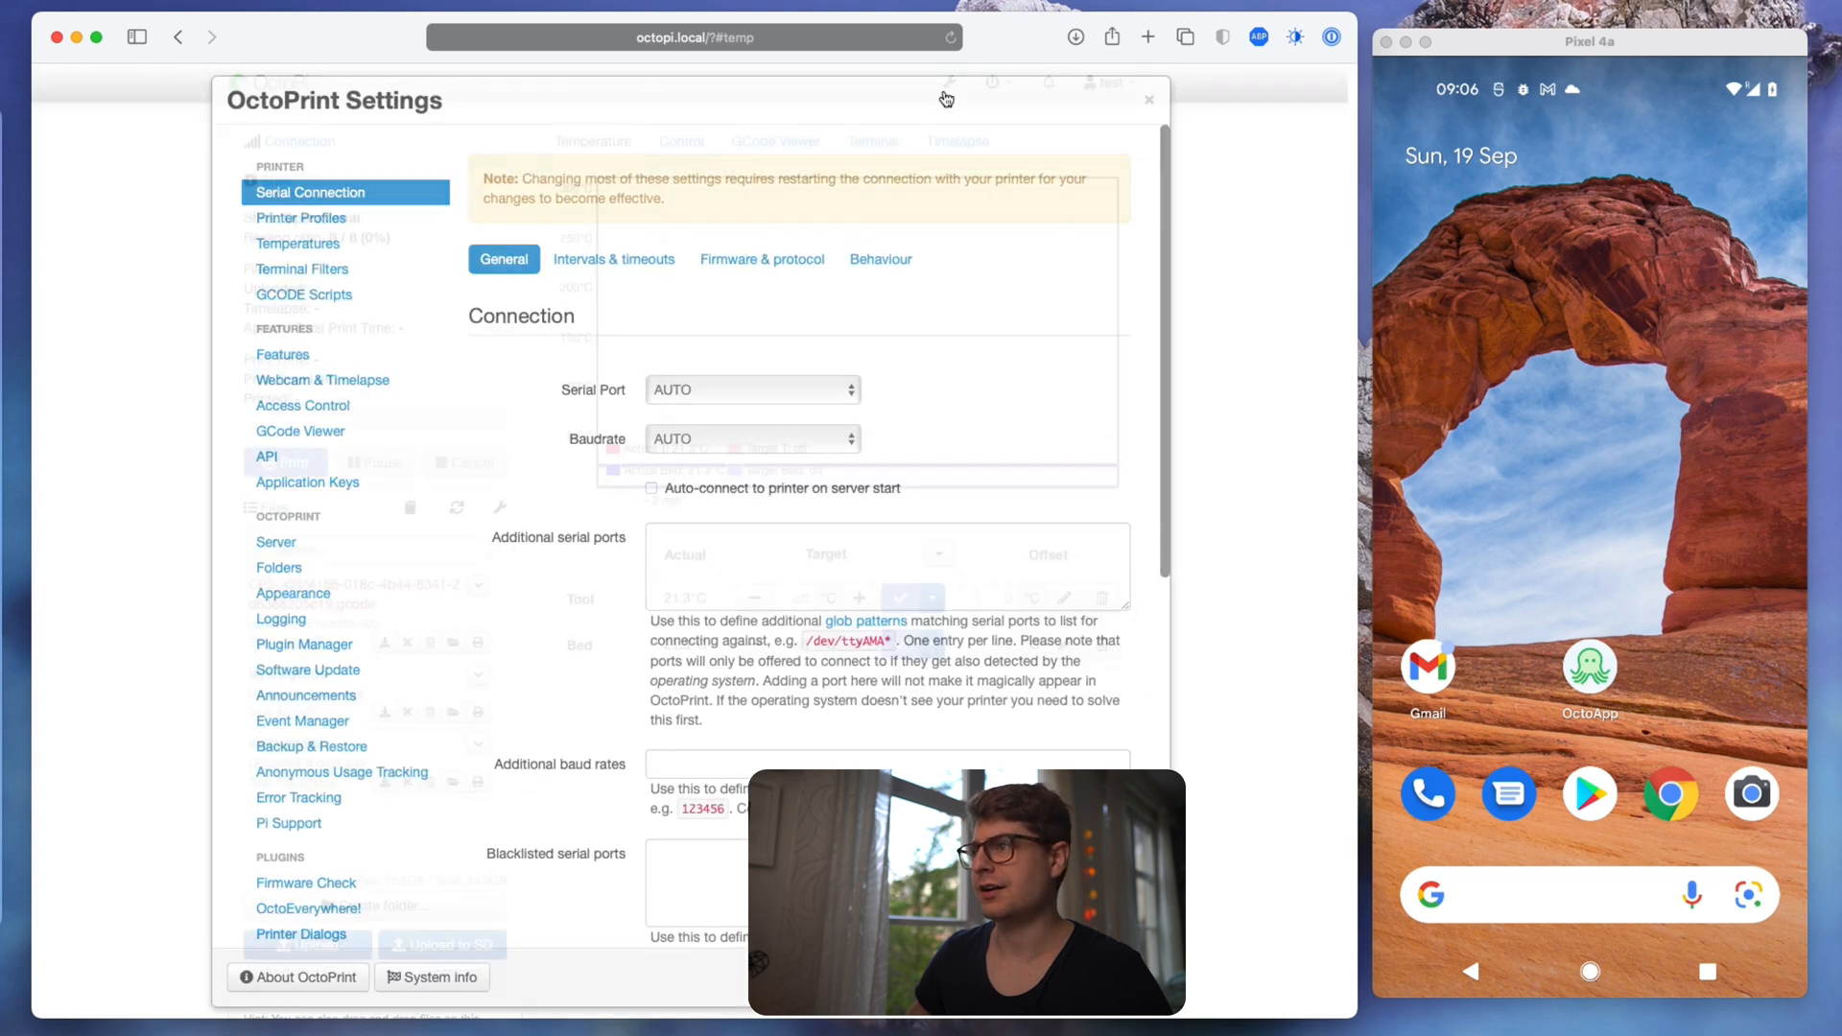
pyautogui.scroll(-3, 279, 724)
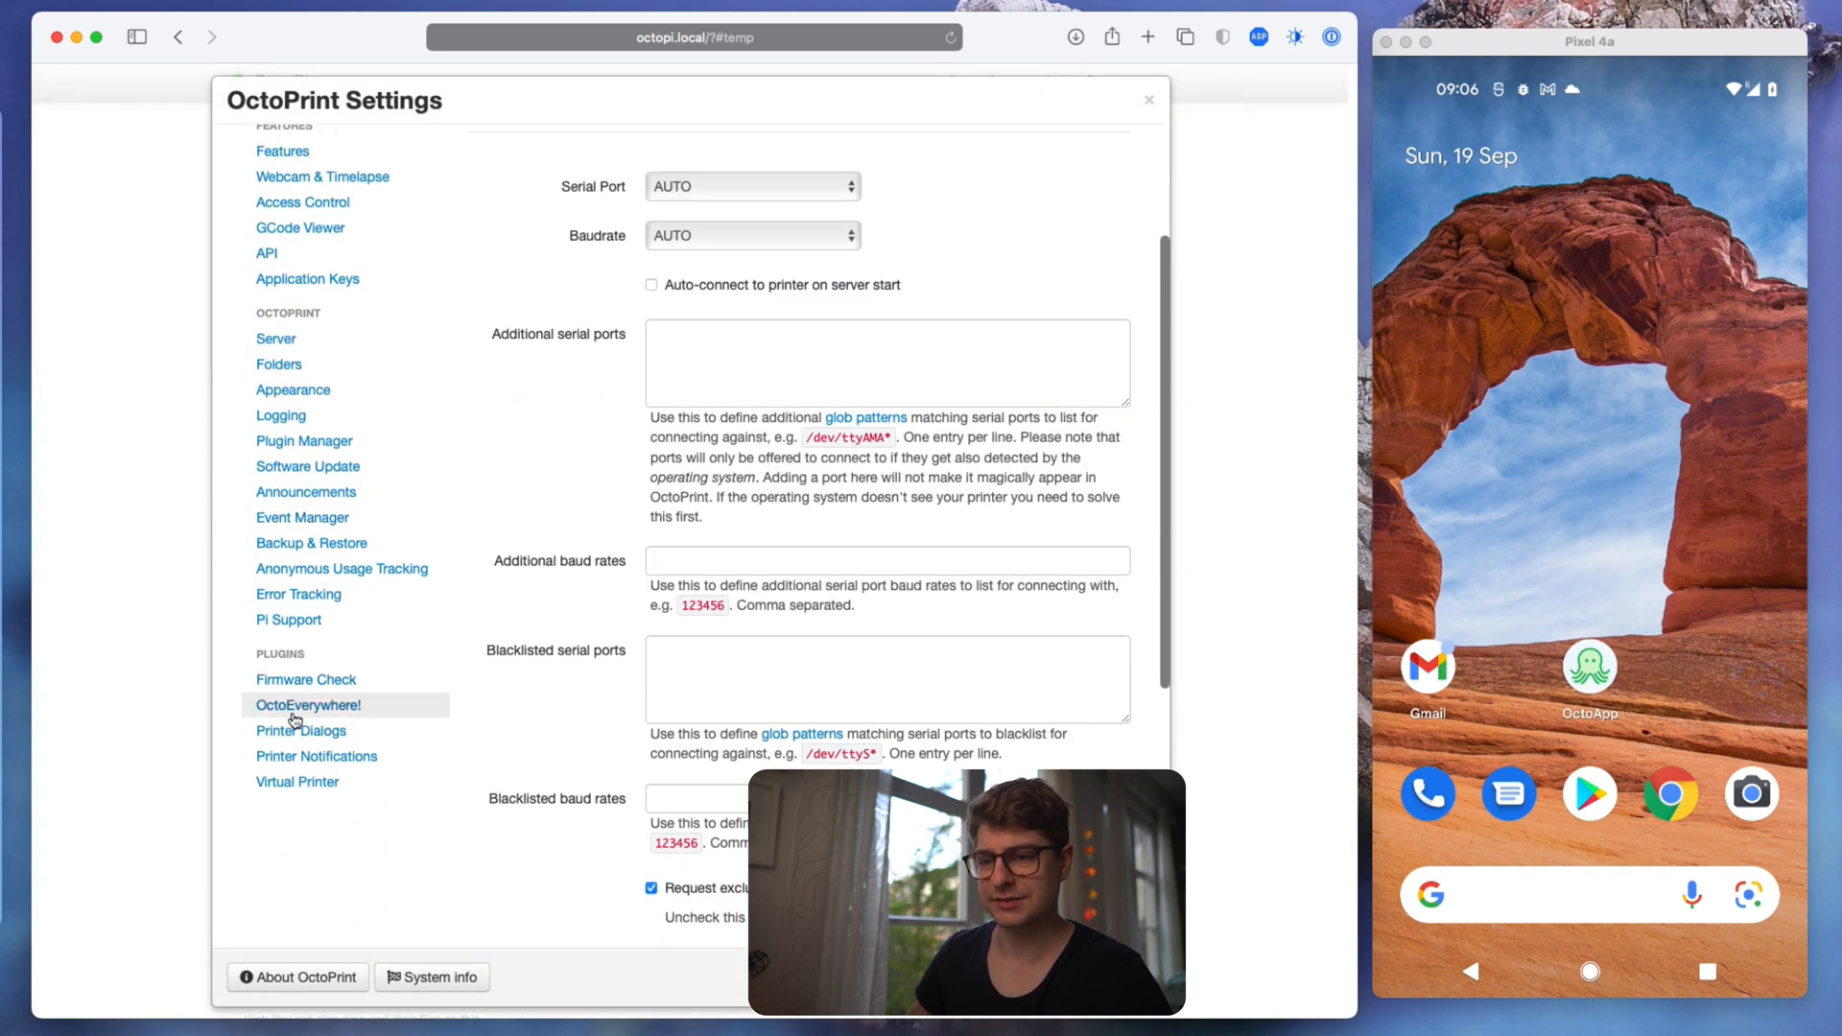
pyautogui.click(295, 707)
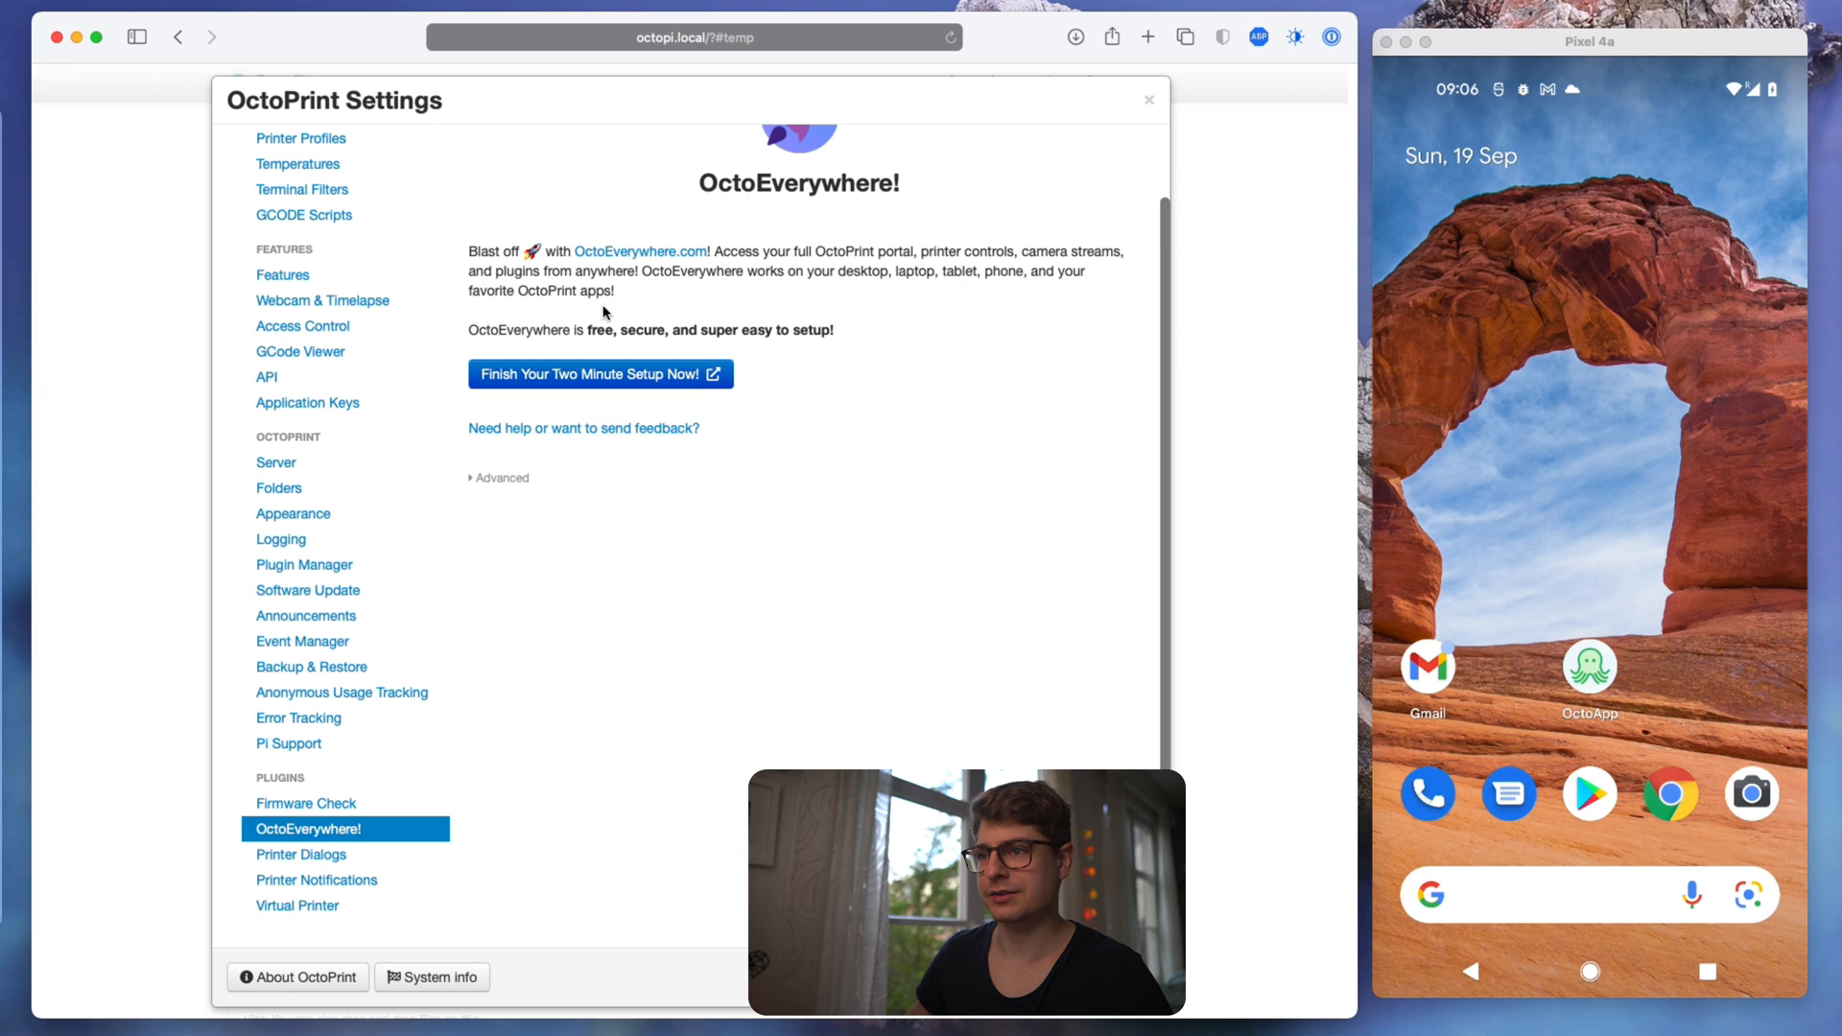
pyautogui.scroll(2, 605, 367)
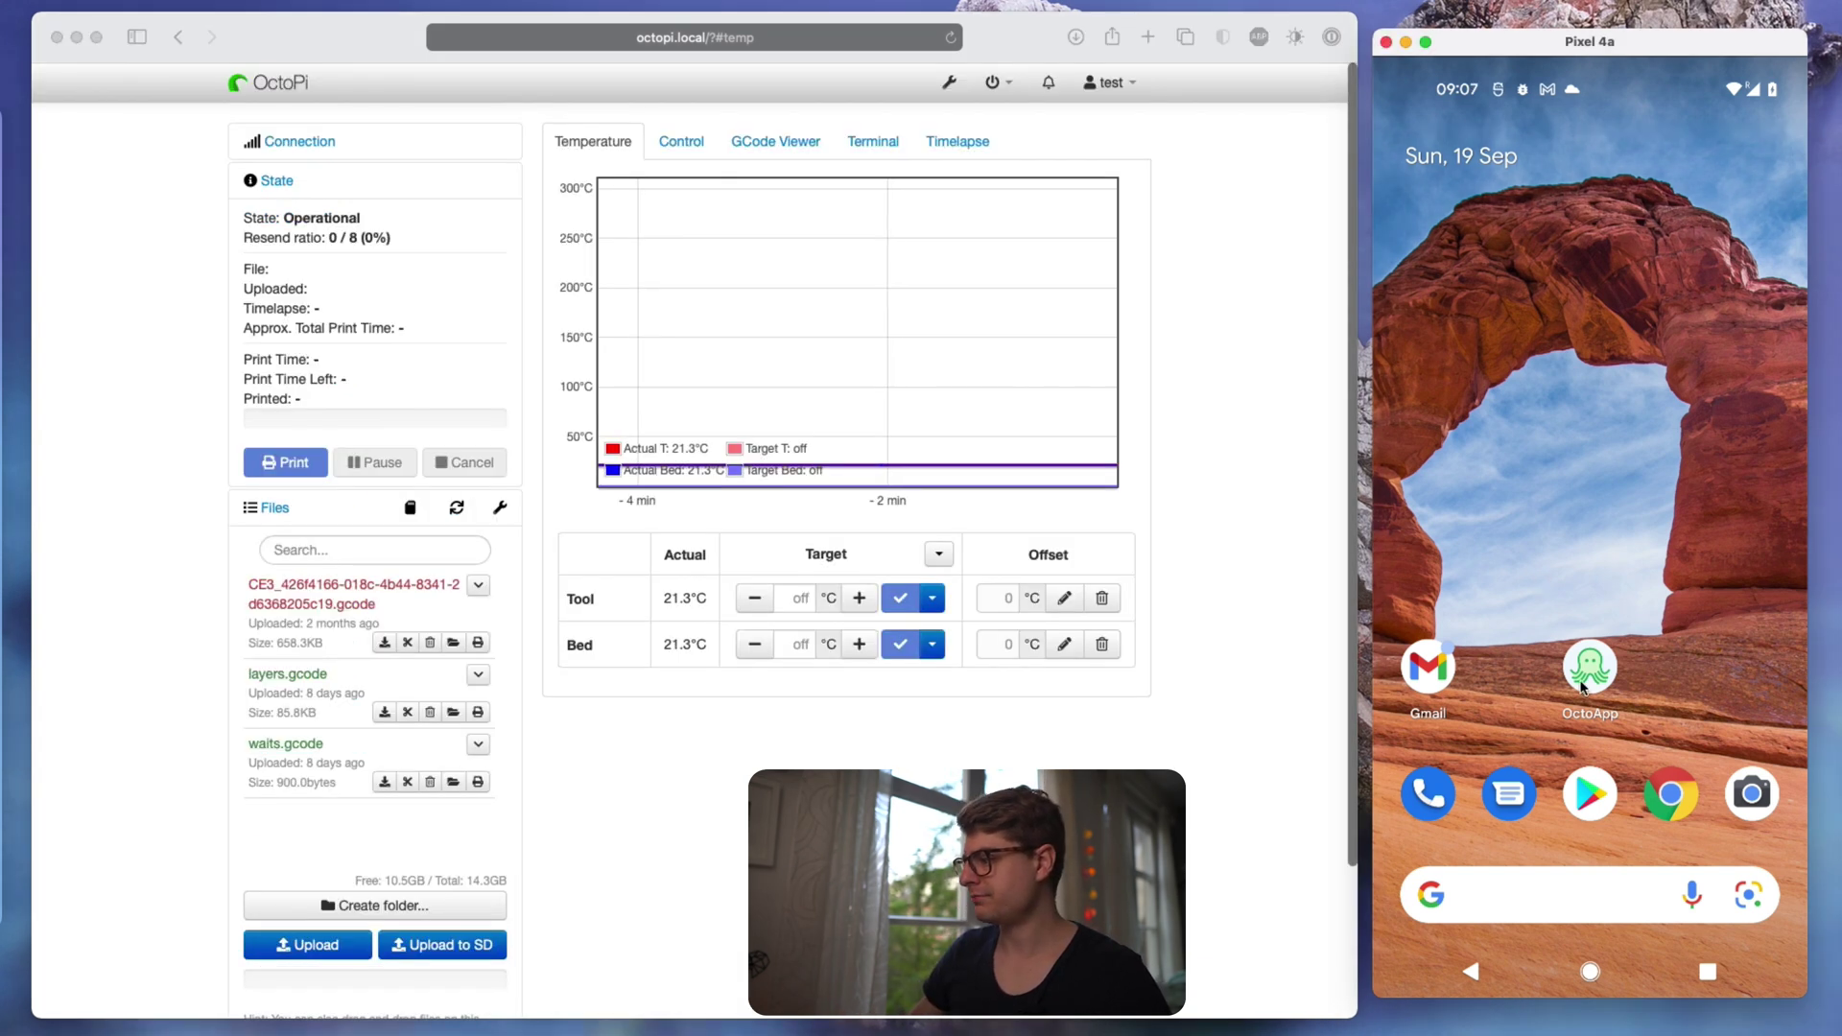
# Launch OctoApp and reach the OctoPrint options from its main menu.
pyautogui.click(1590, 665)
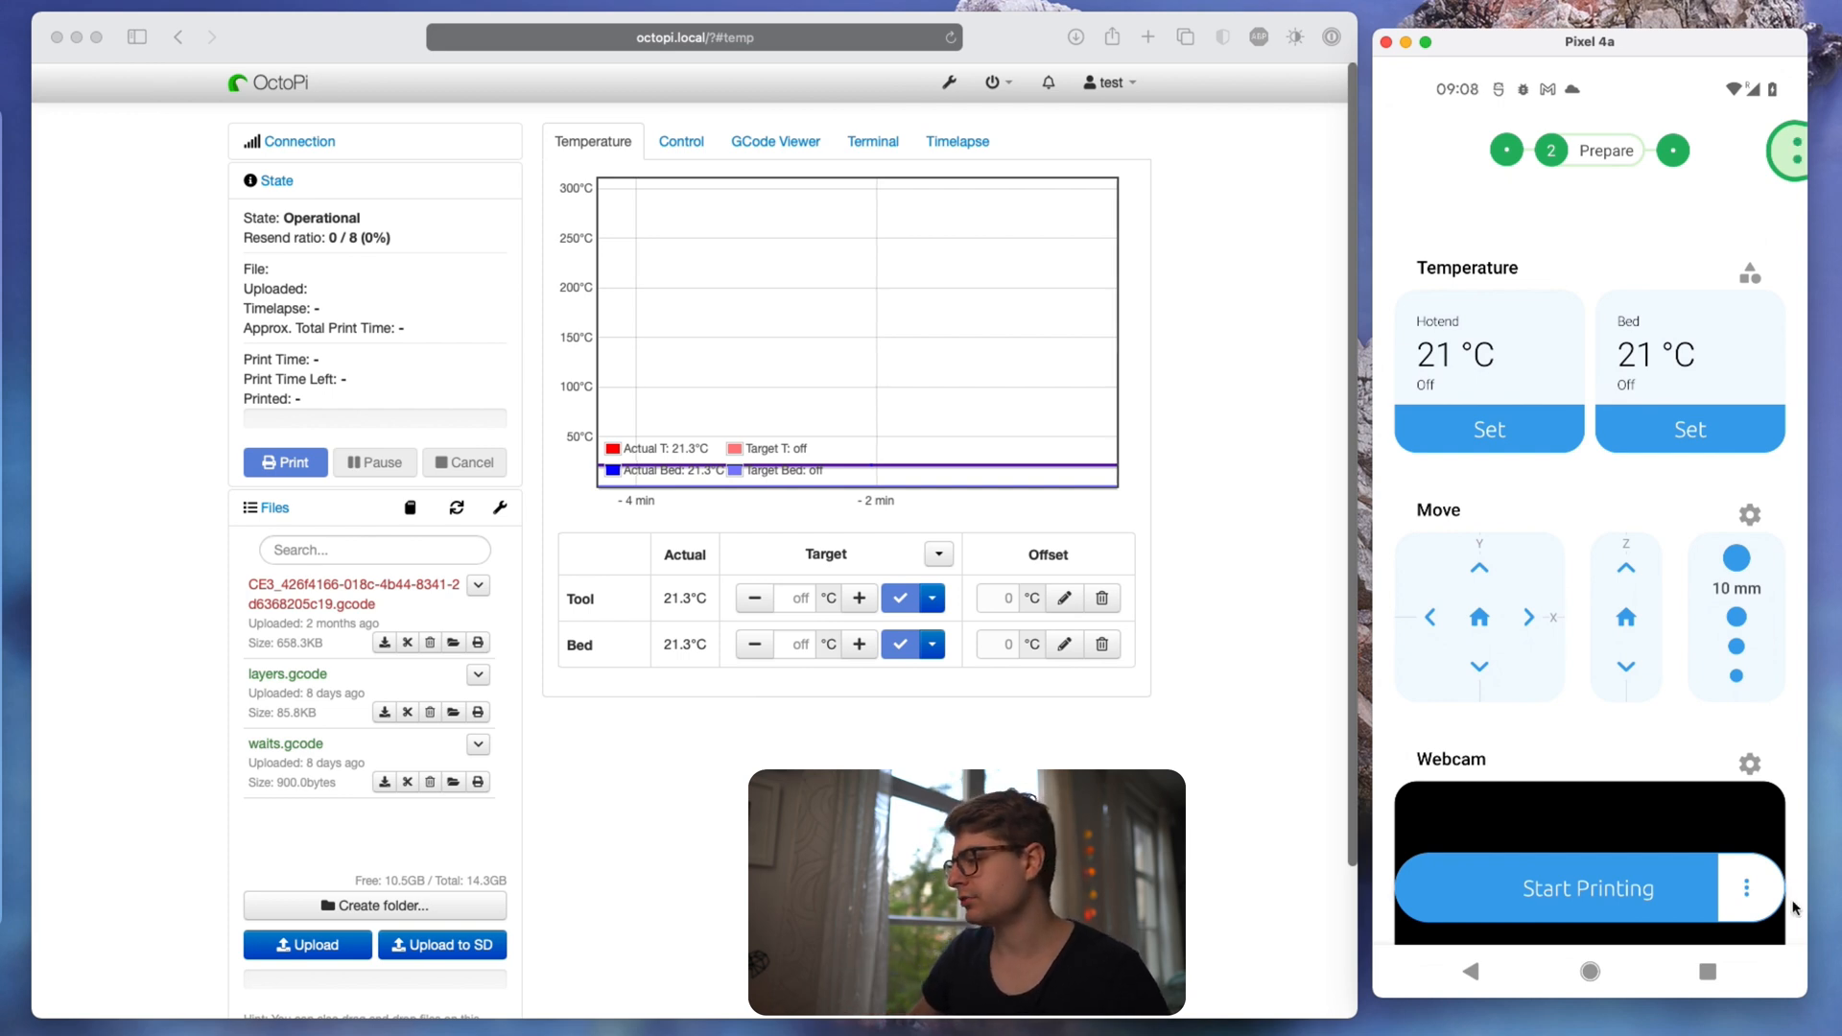
pyautogui.click(1747, 888)
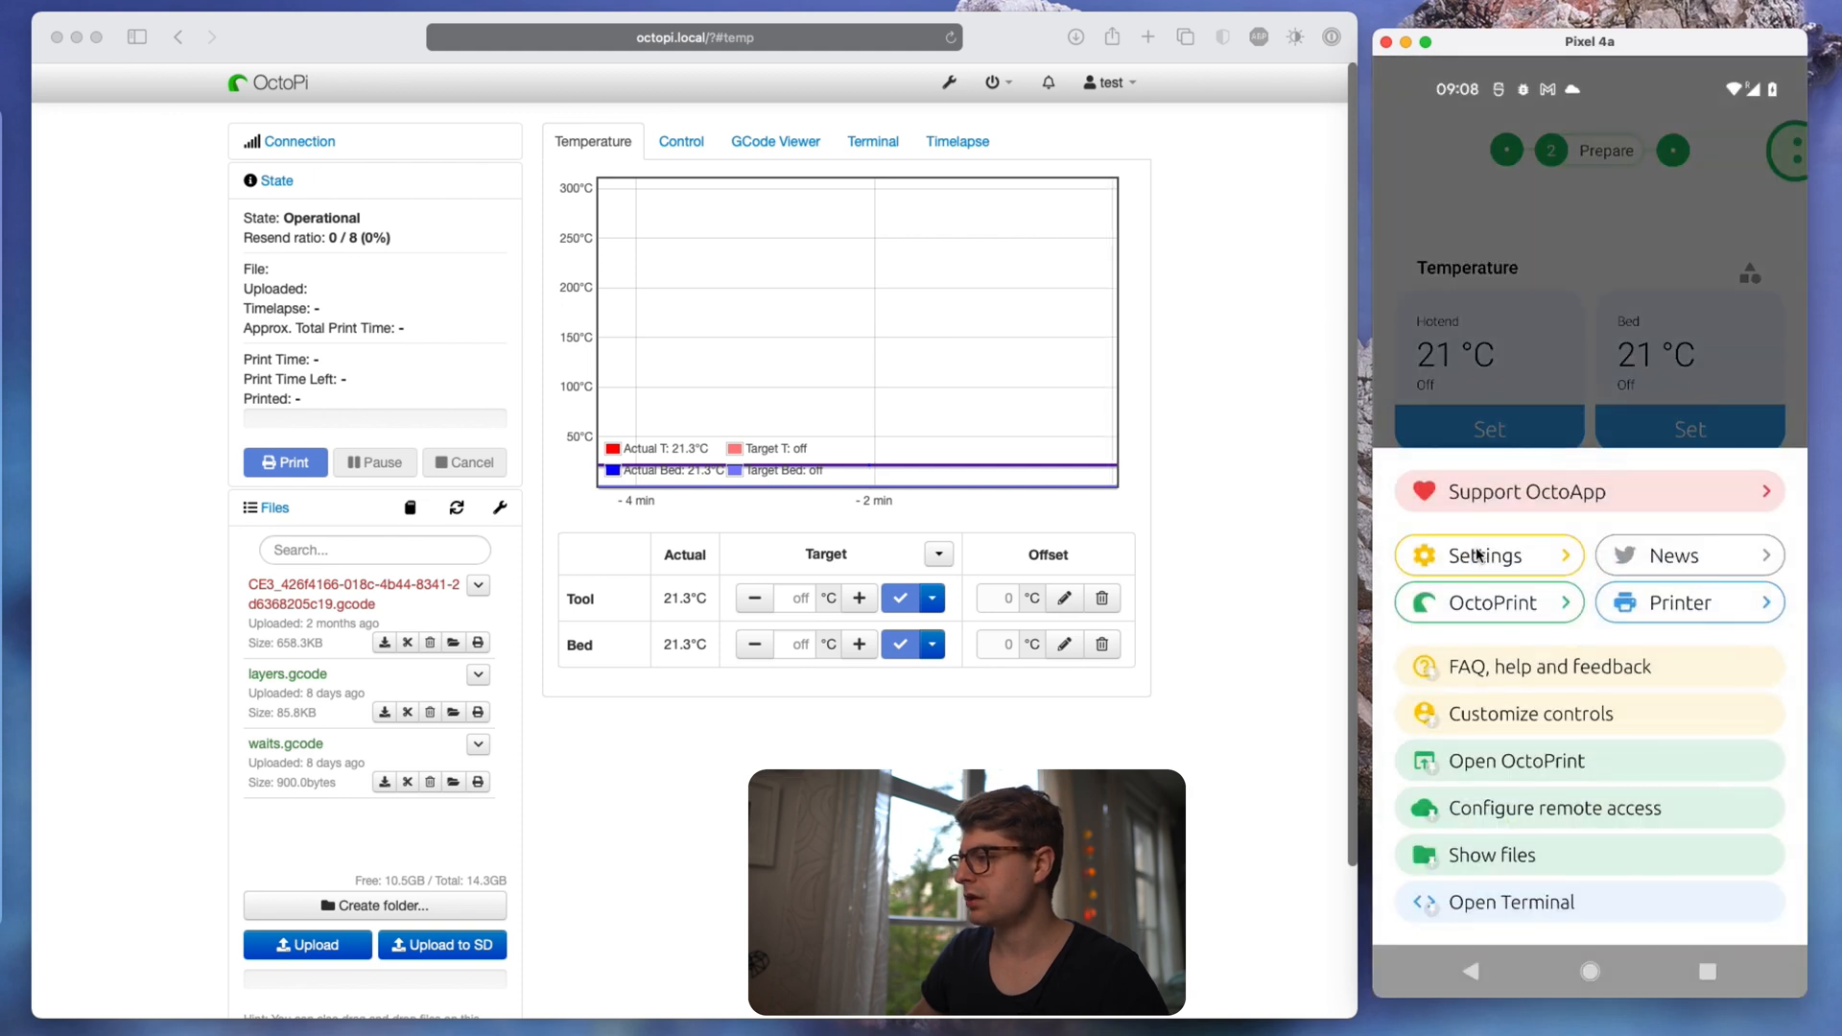
pyautogui.click(1478, 556)
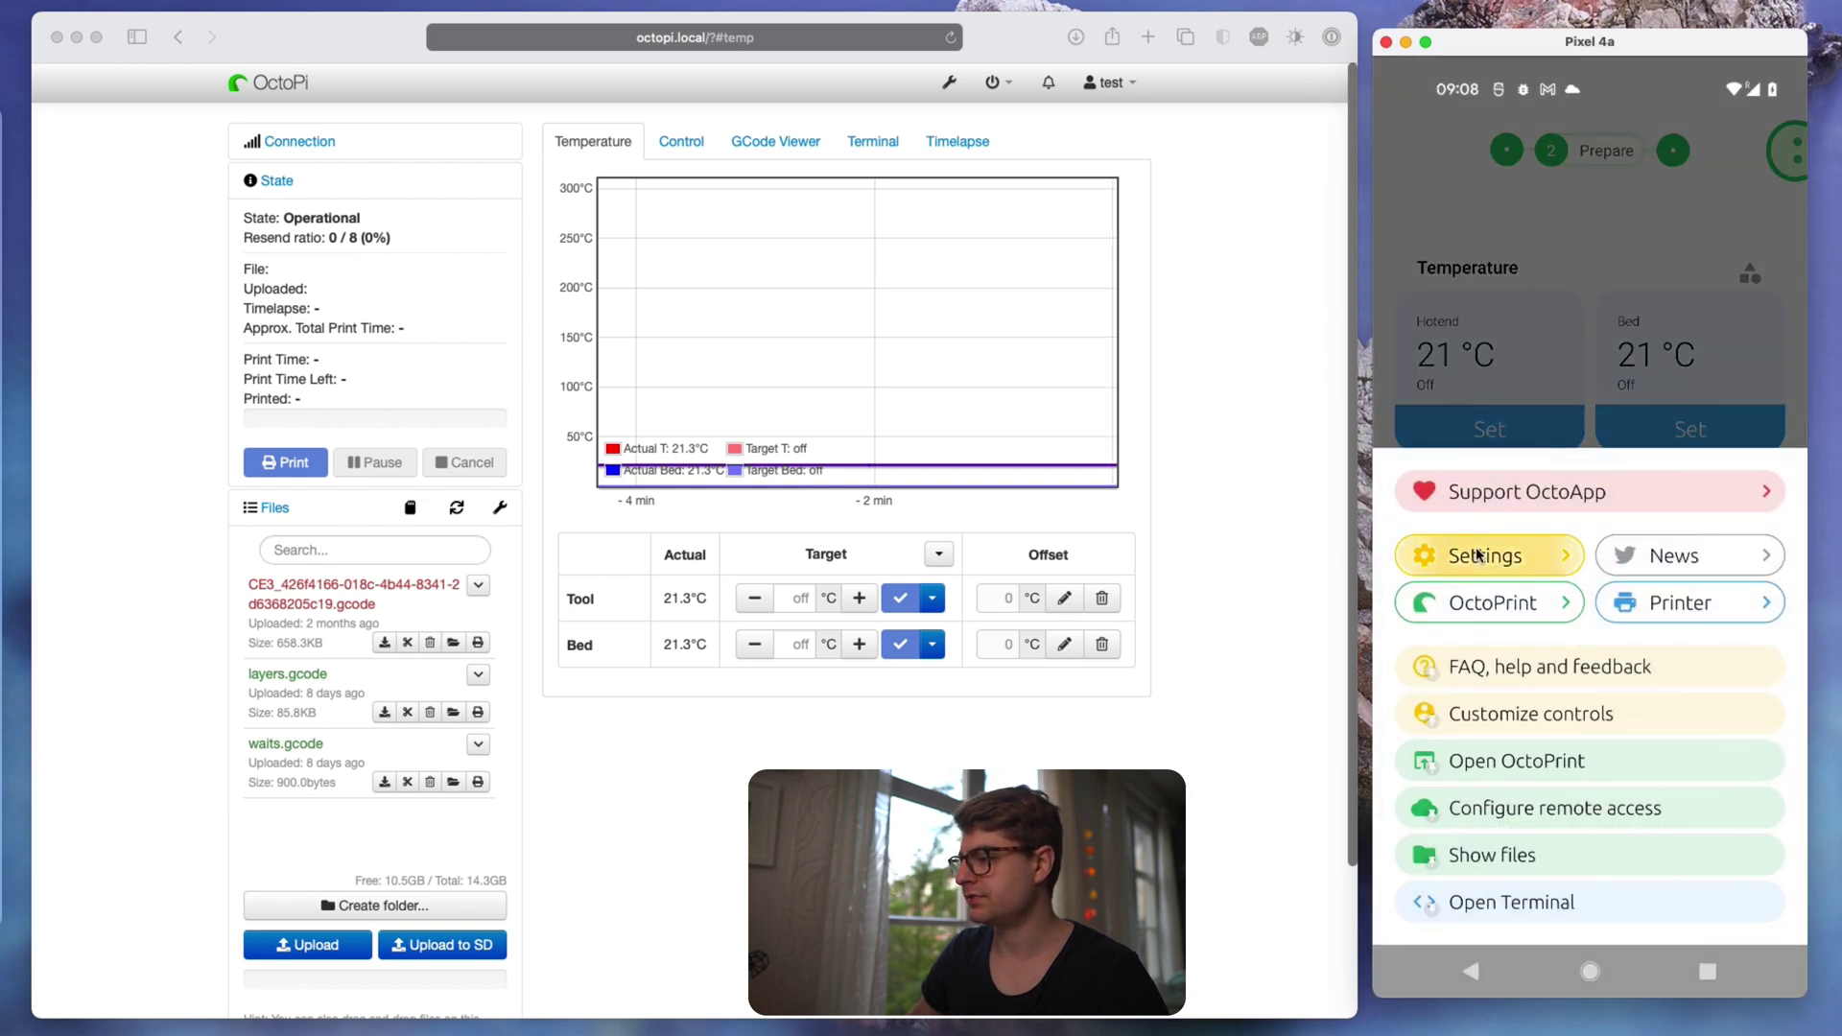
pyautogui.click(1469, 970)
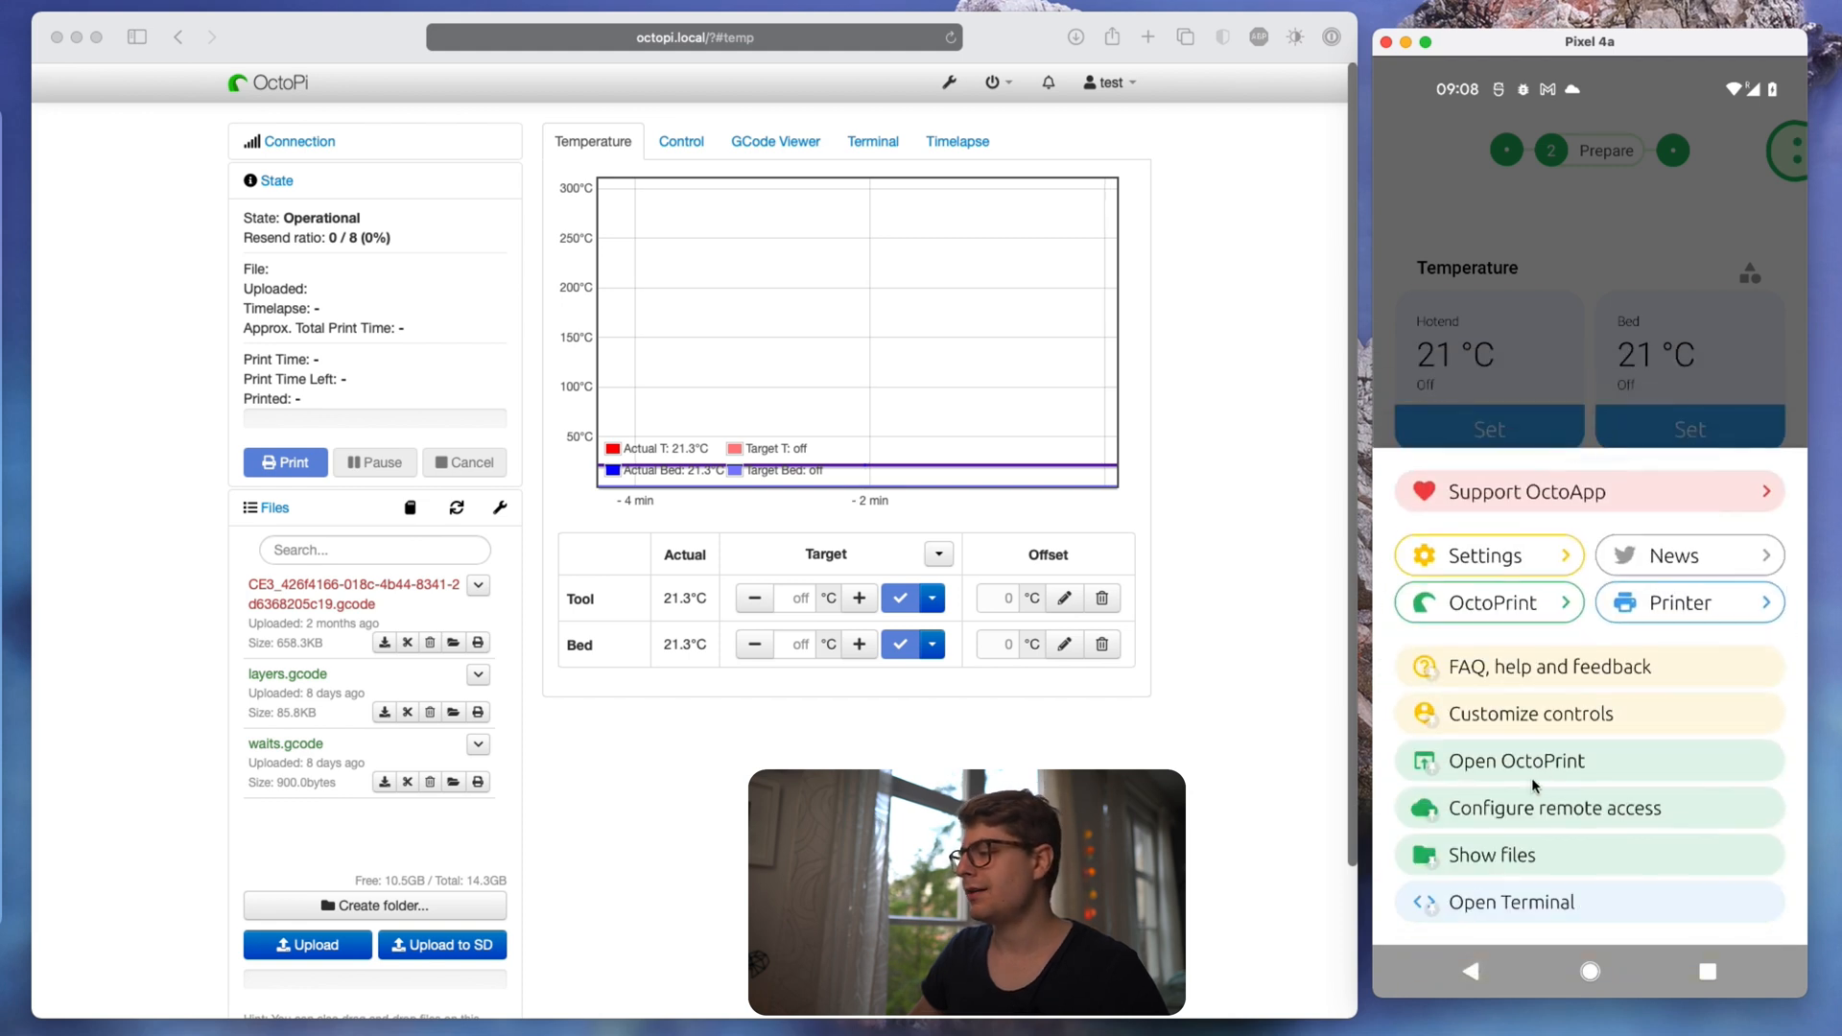
pyautogui.click(1492, 603)
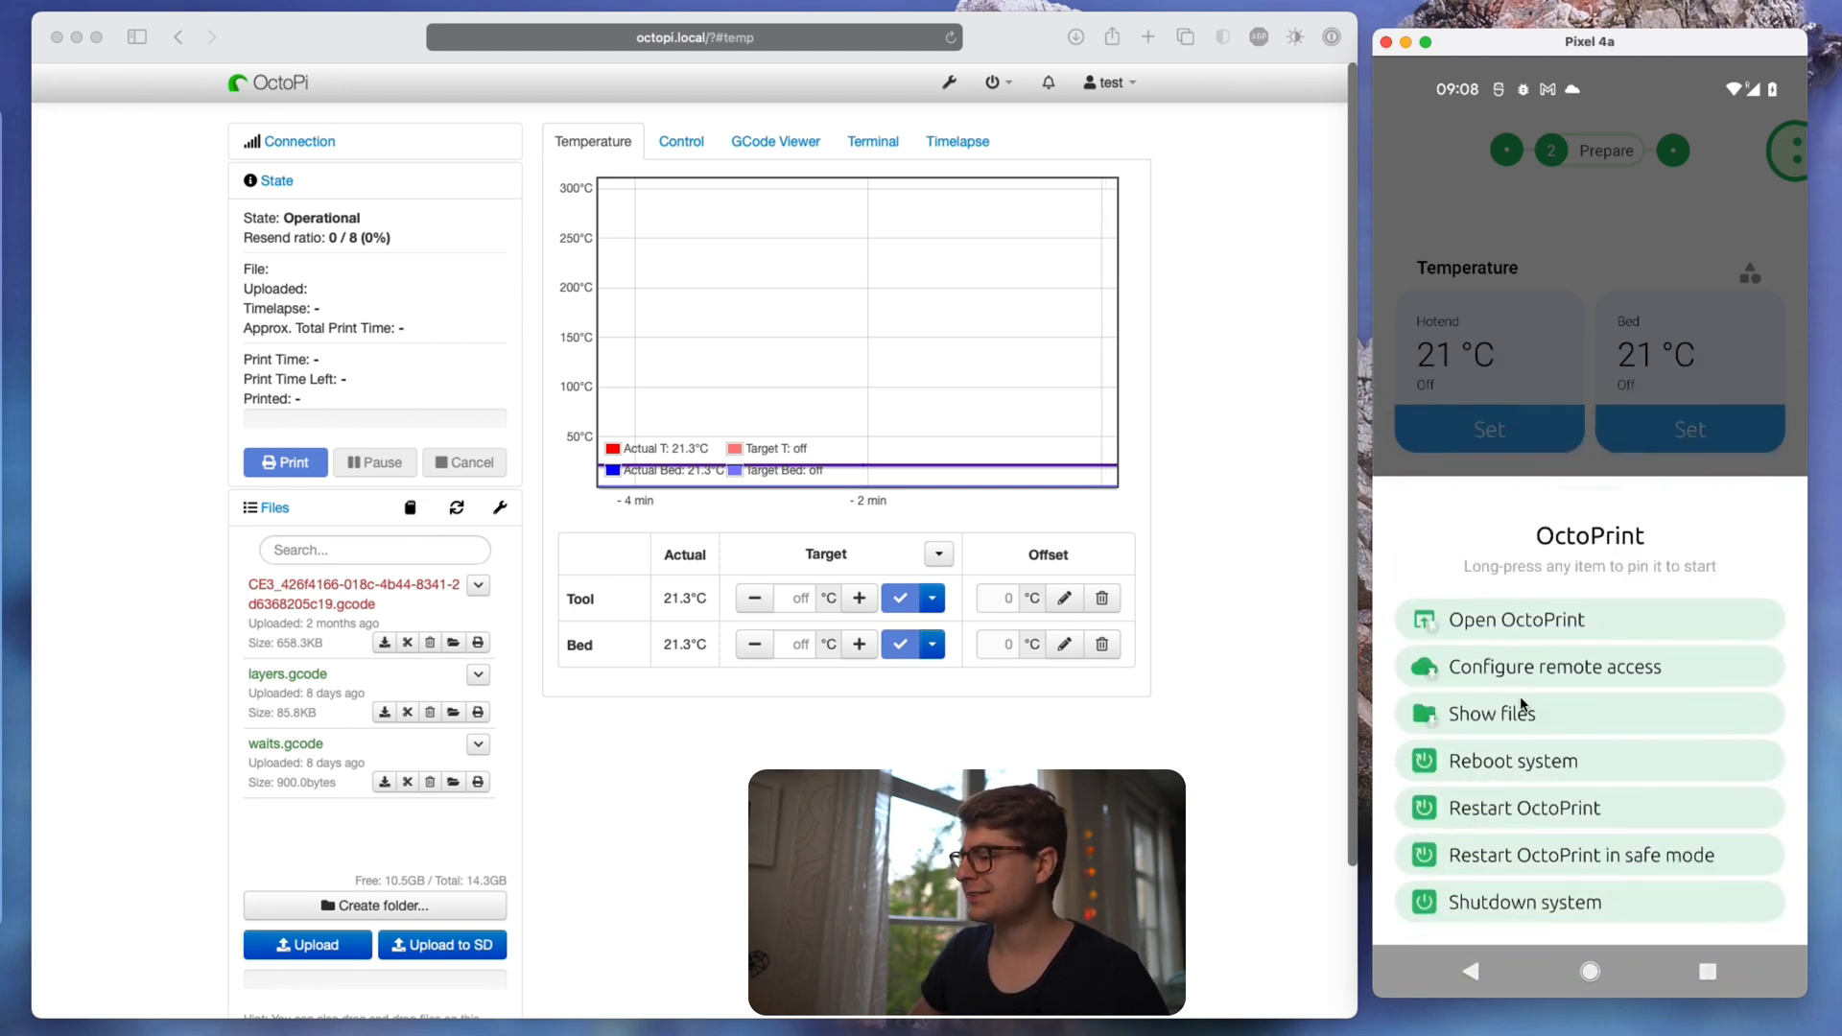
# Start Connect OctoEverywhere from the remote access configuration.
pyautogui.click(1517, 678)
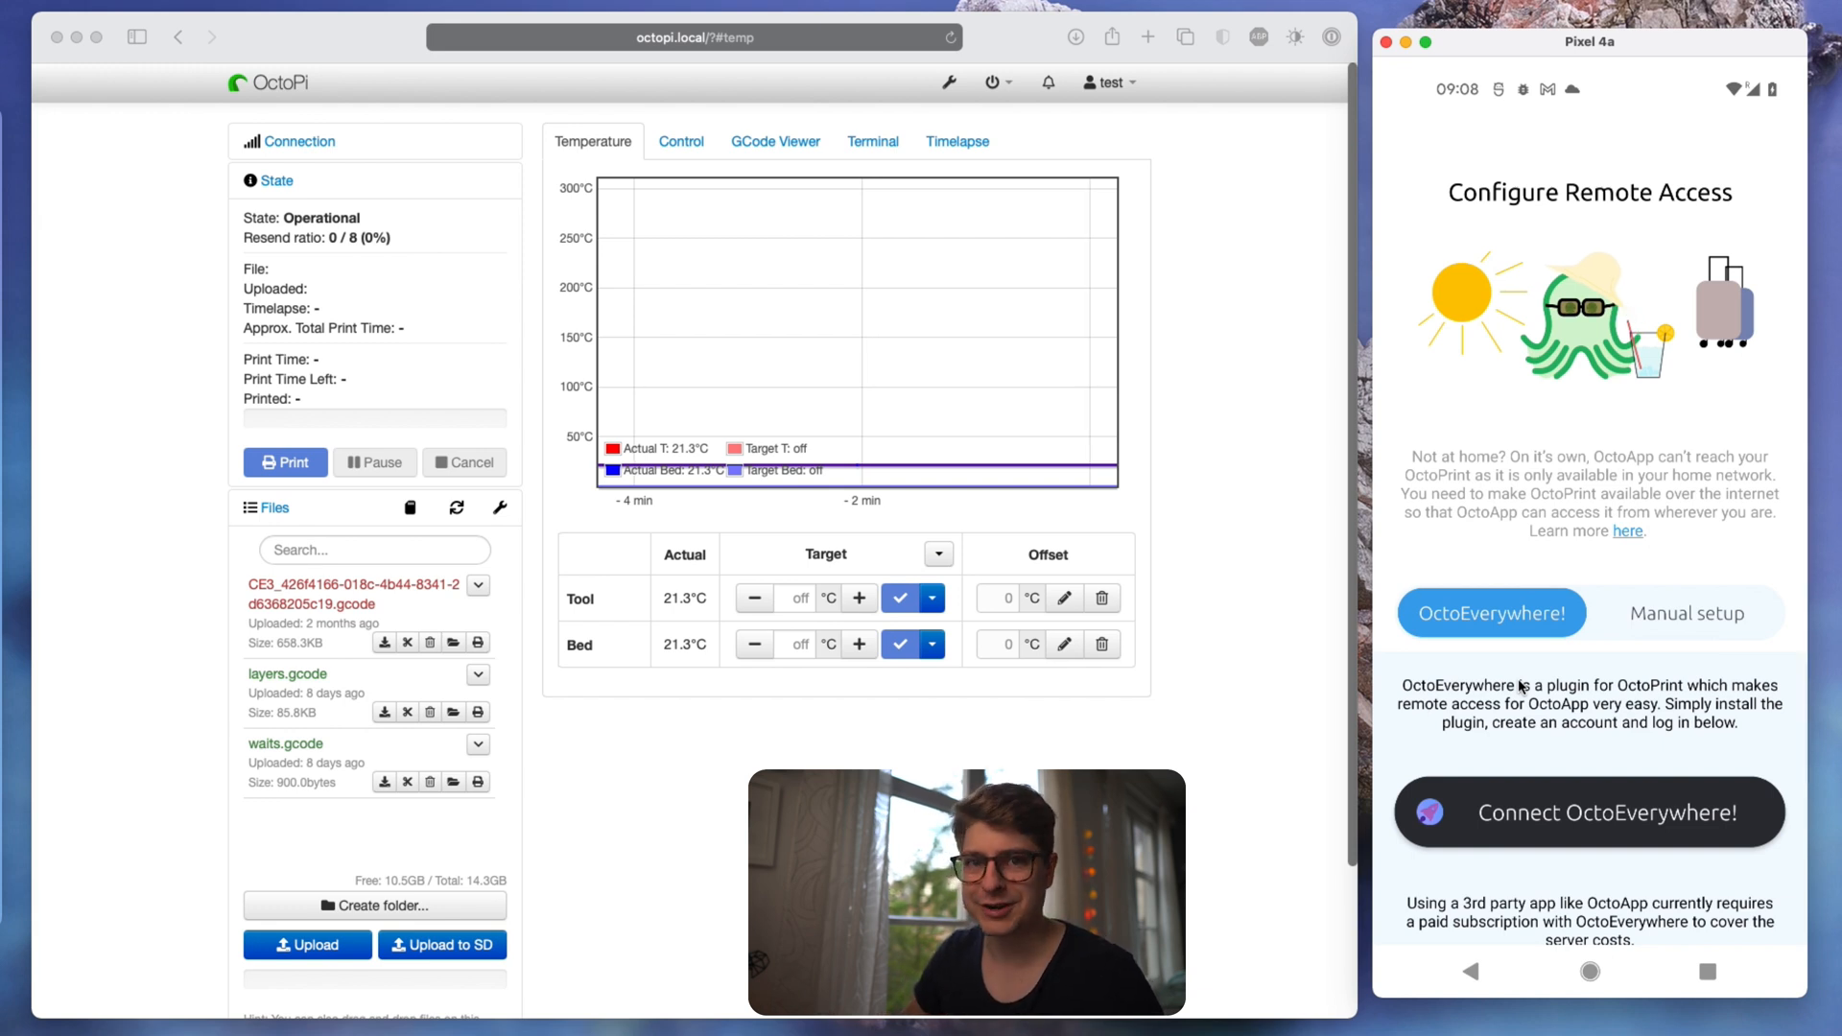
pyautogui.click(1643, 816)
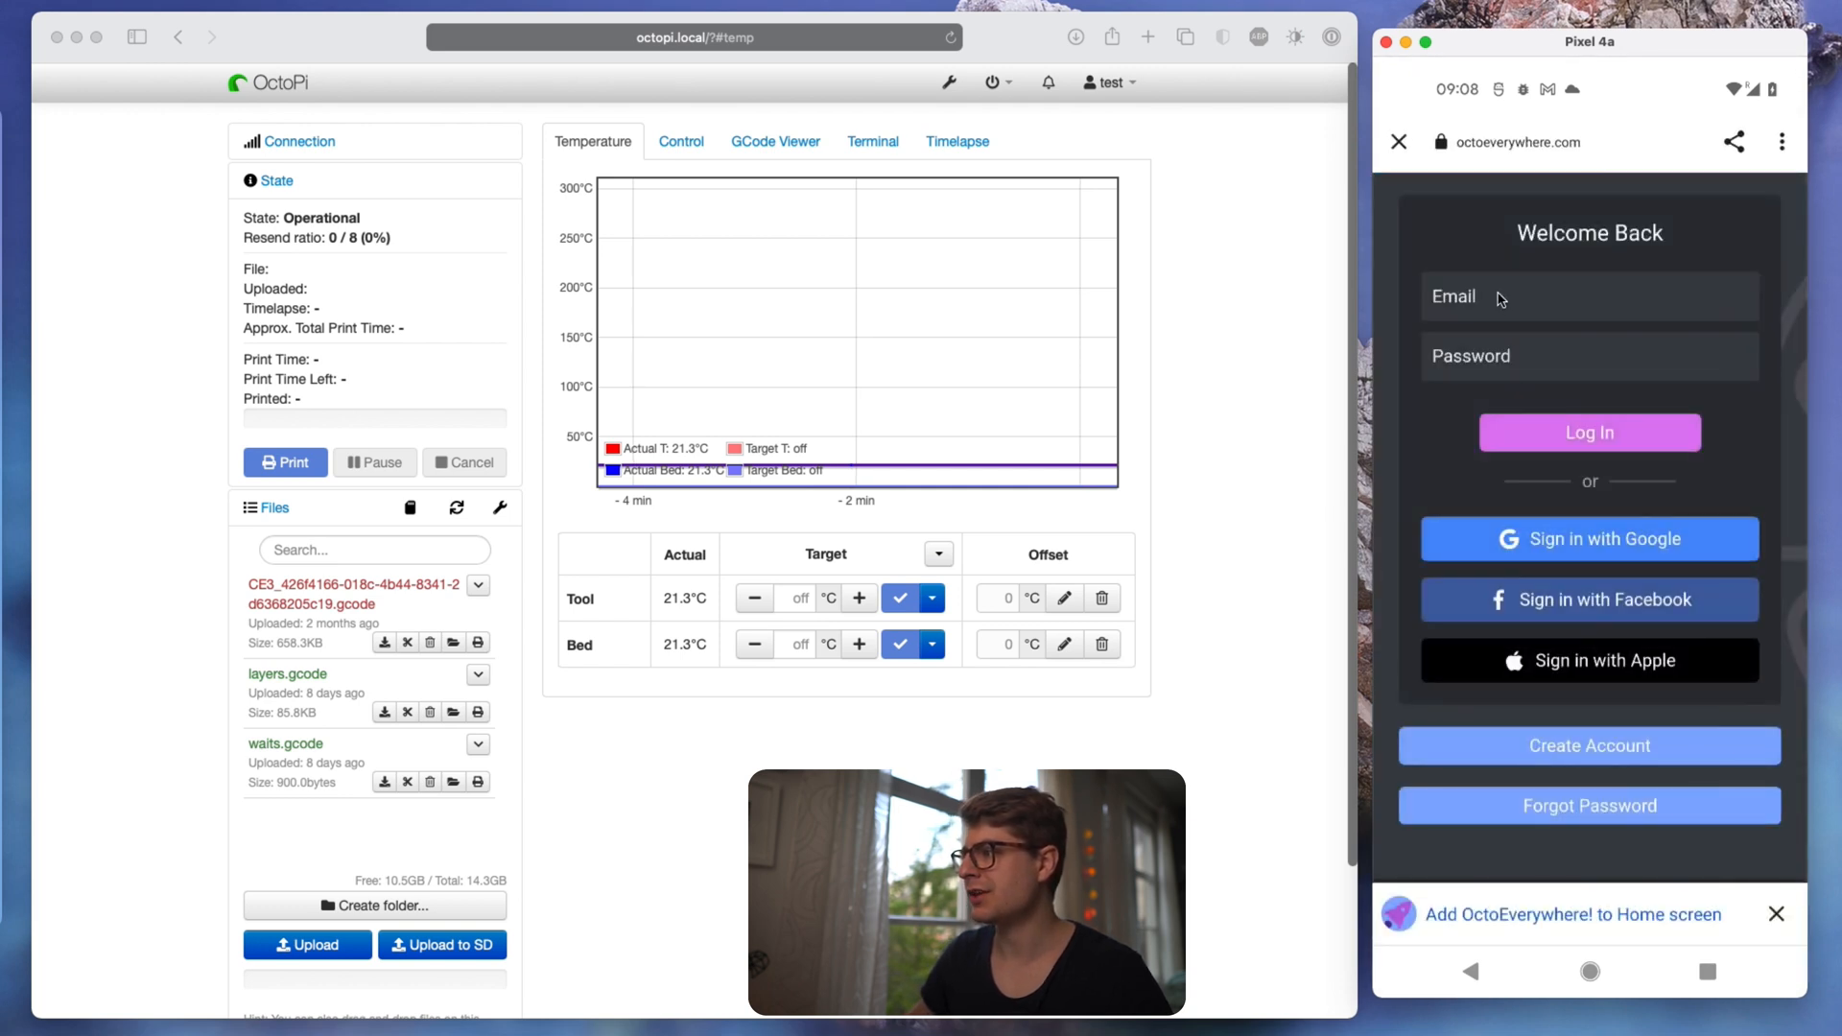
# Sign in to OctoEverywhere on the phone using the saved autofill account.
pyautogui.click(1498, 298)
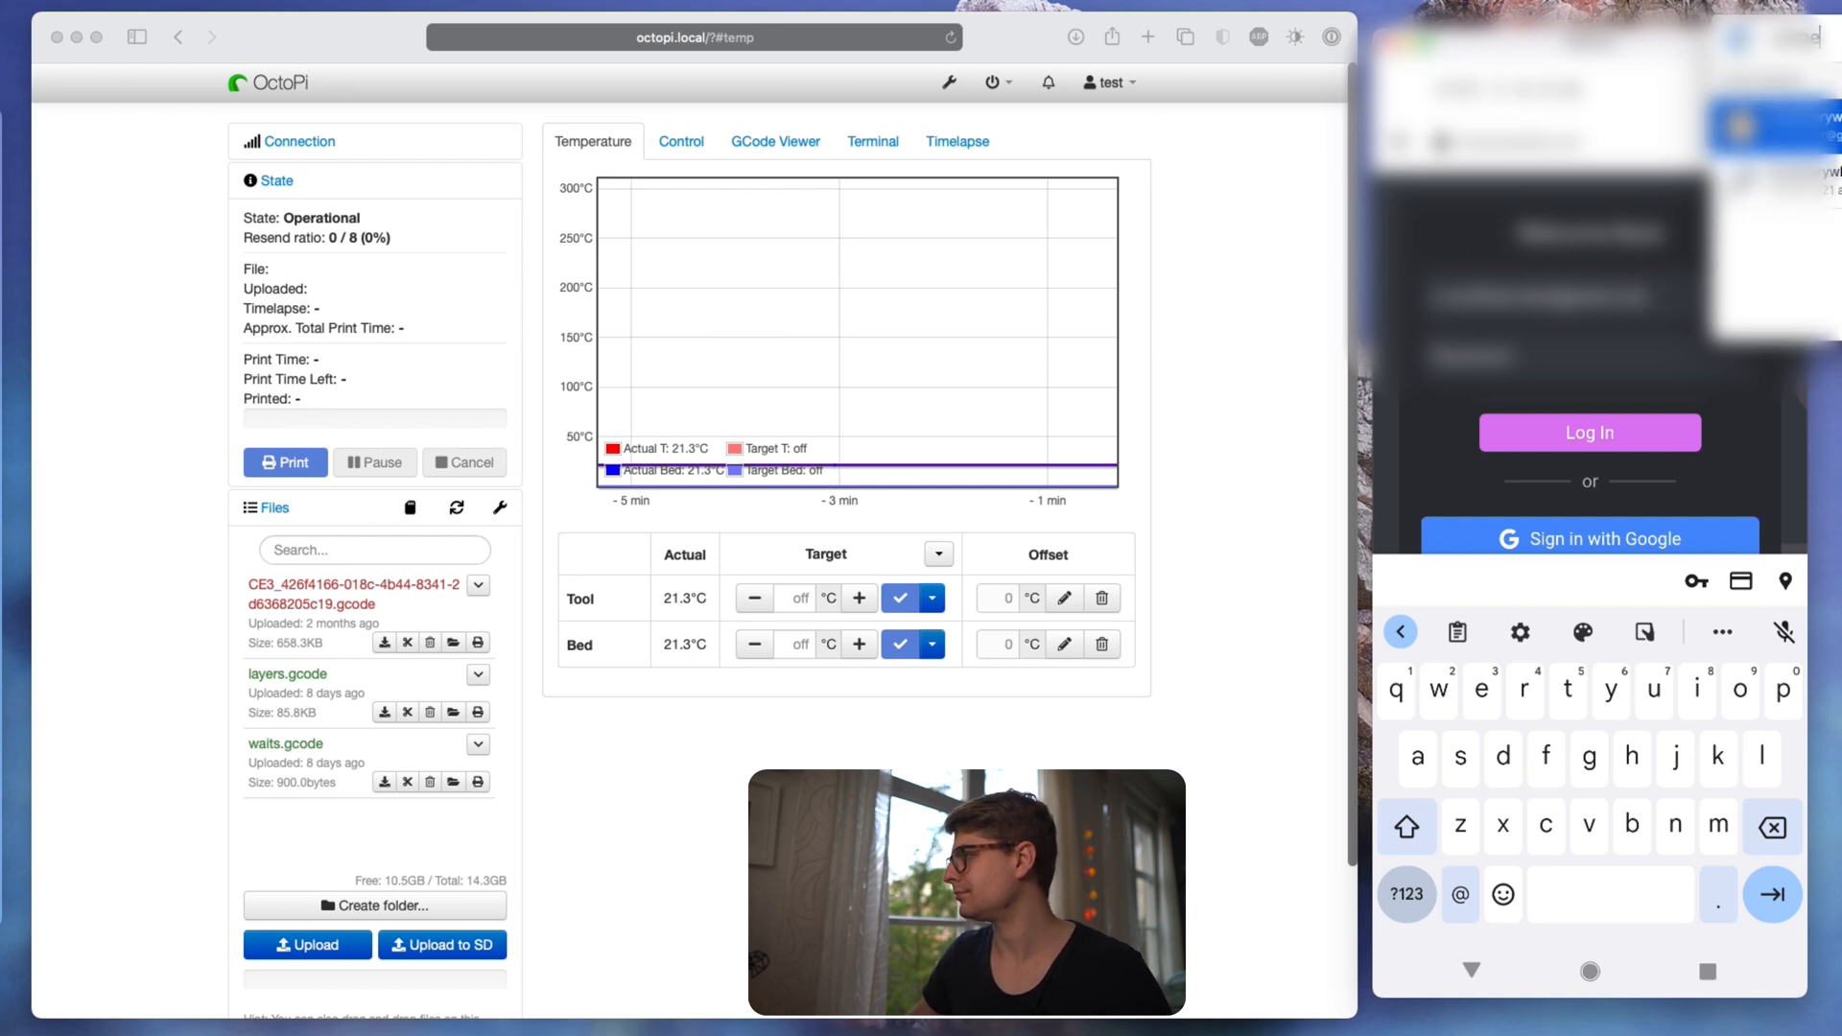
pyautogui.press('Down')
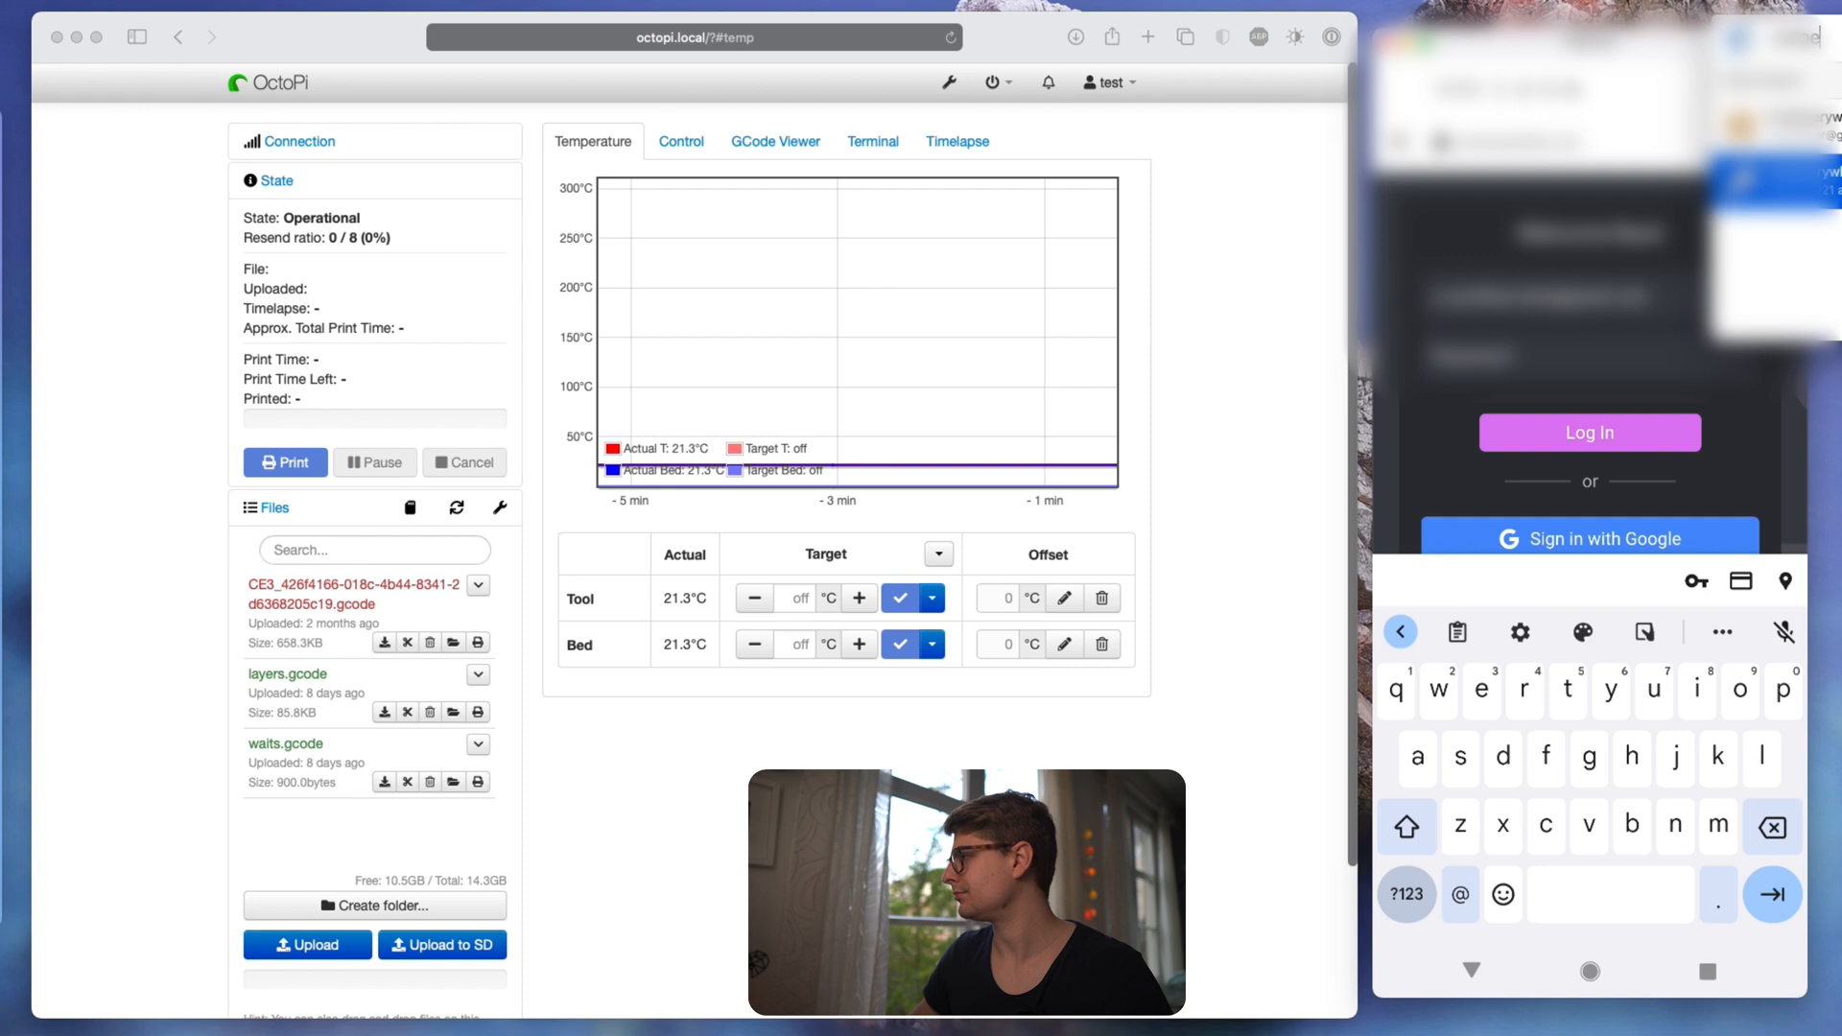
pyautogui.press('Return')
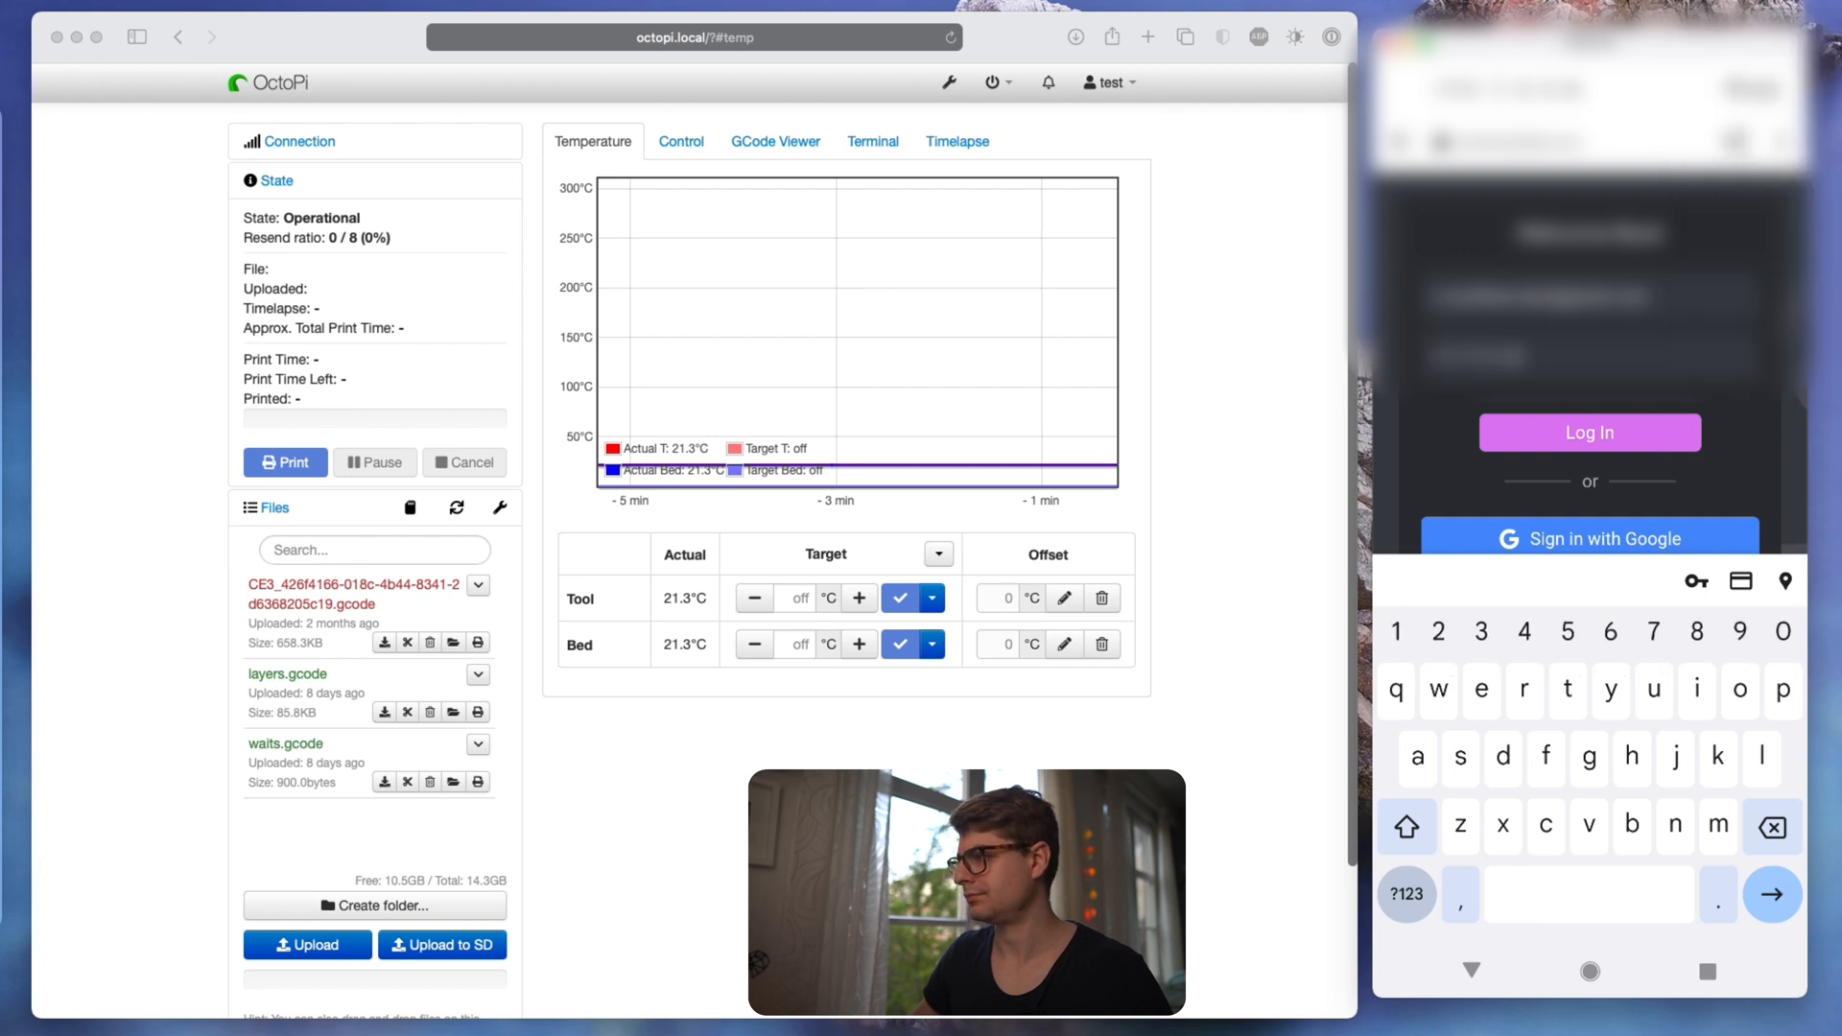
pyautogui.click(1551, 432)
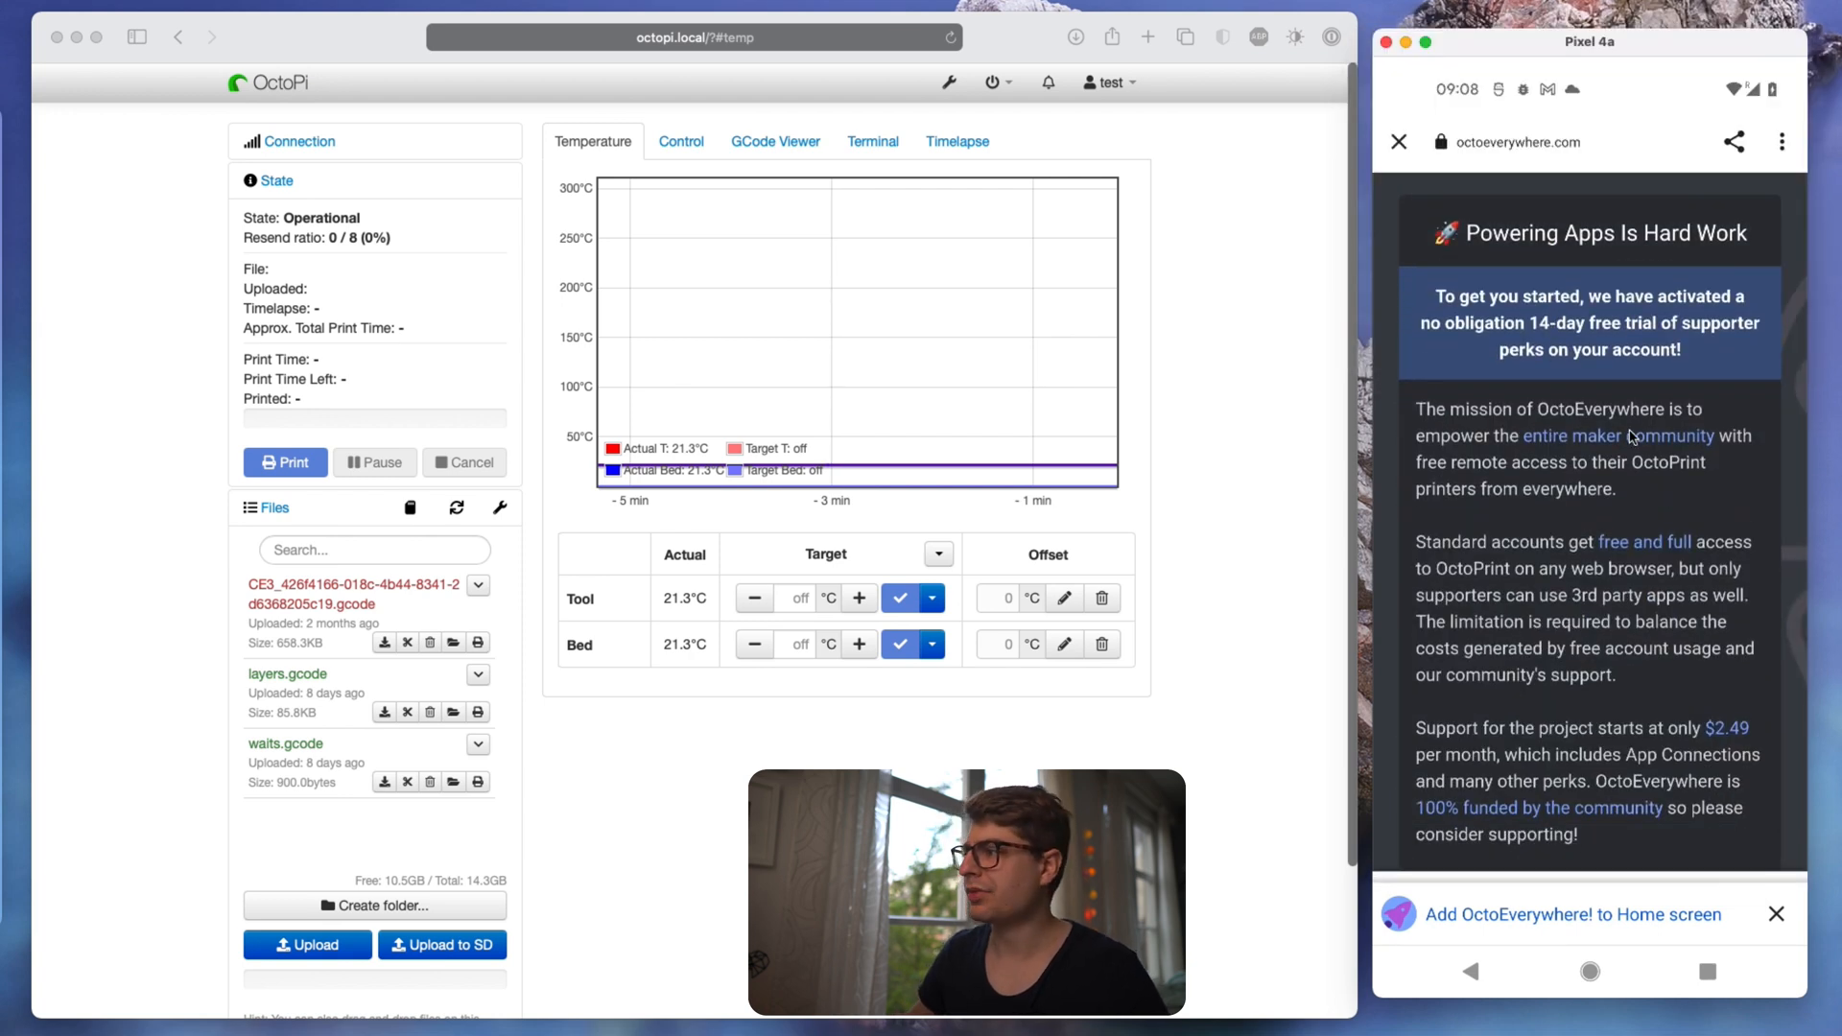
pyautogui.scroll(-2, 1640, 597)
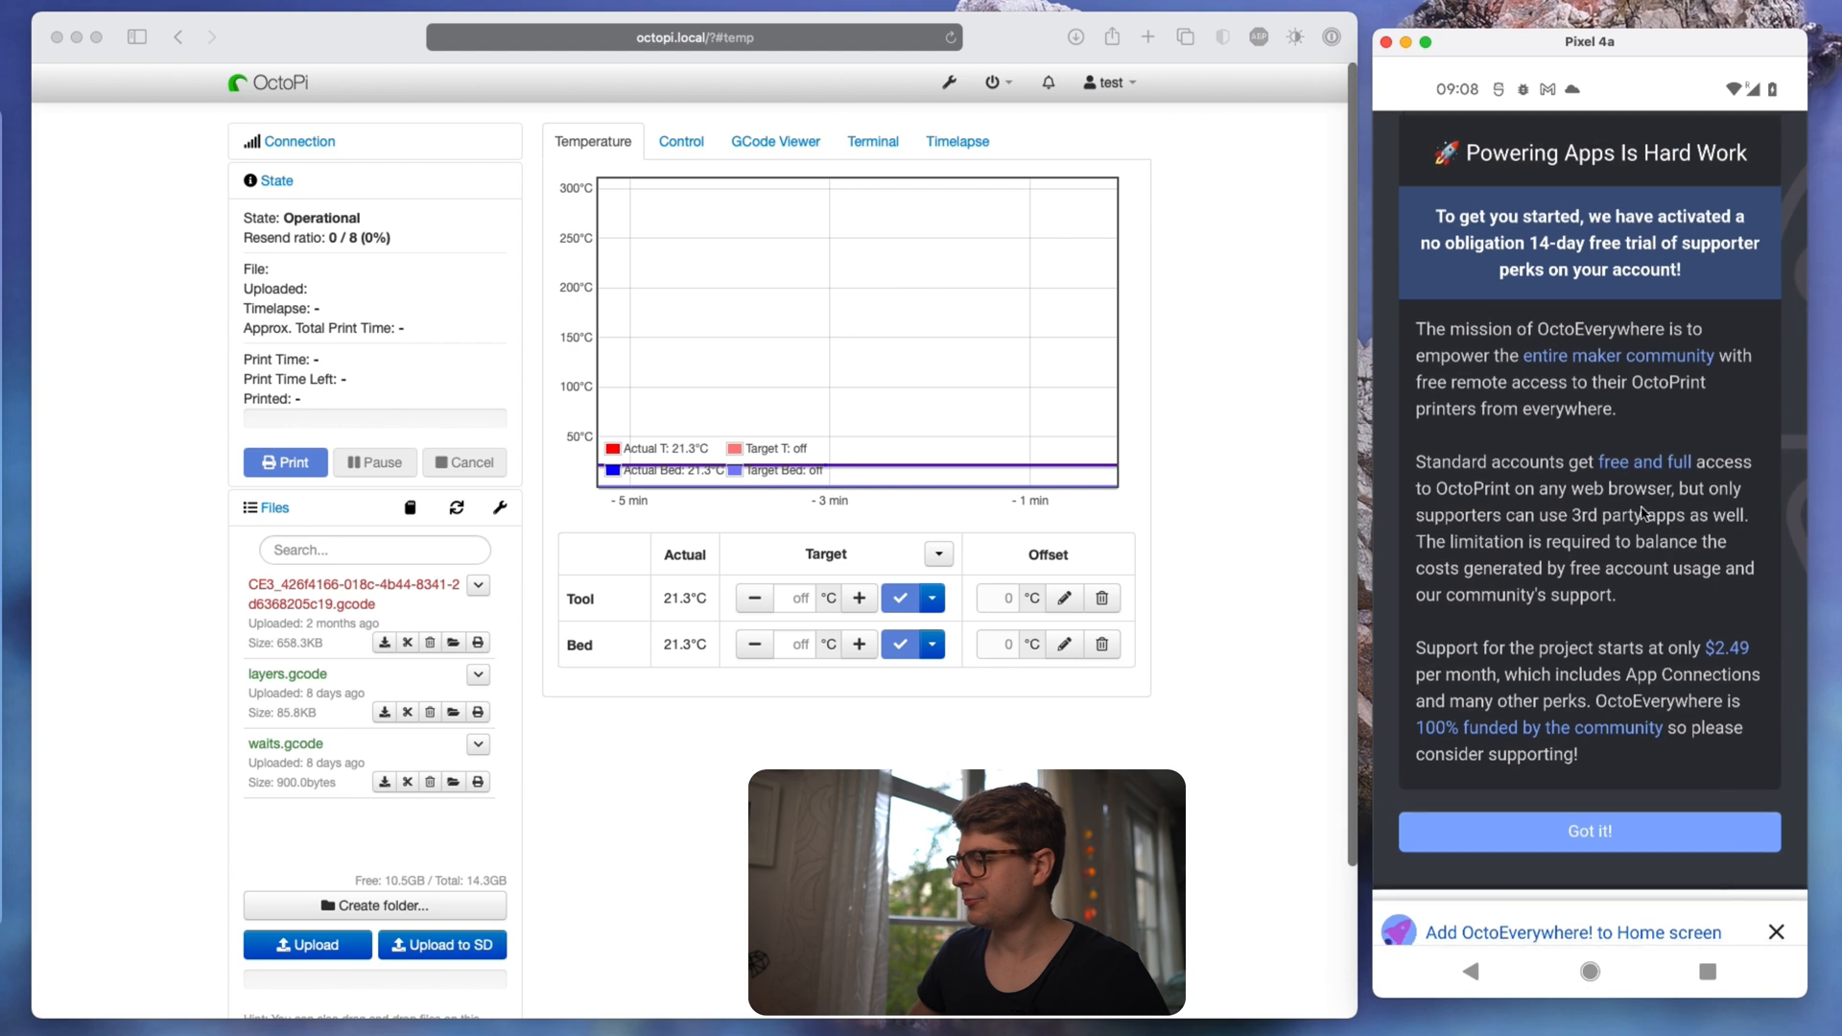
pyautogui.scroll(-1, 1641, 519)
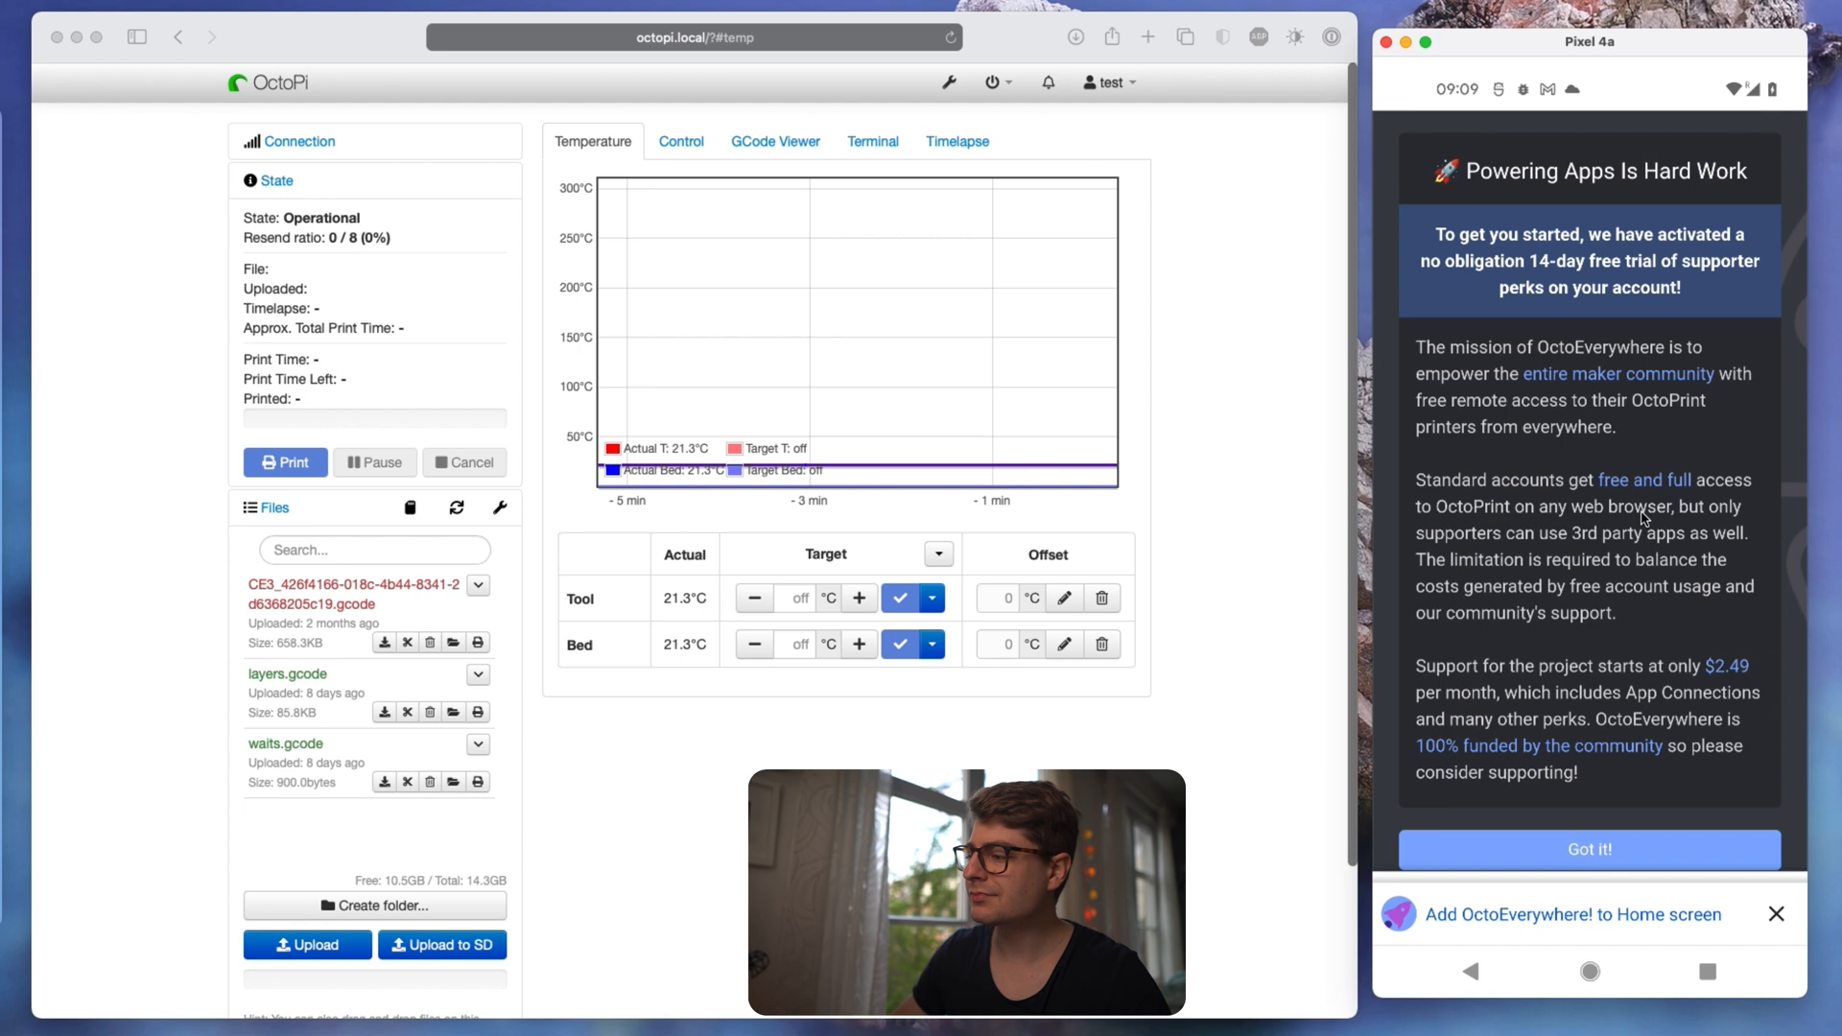
# Acknowledge the free-trial notice and Connect & Finish linking the printer to OctoApp.
pyautogui.click(1733, 839)
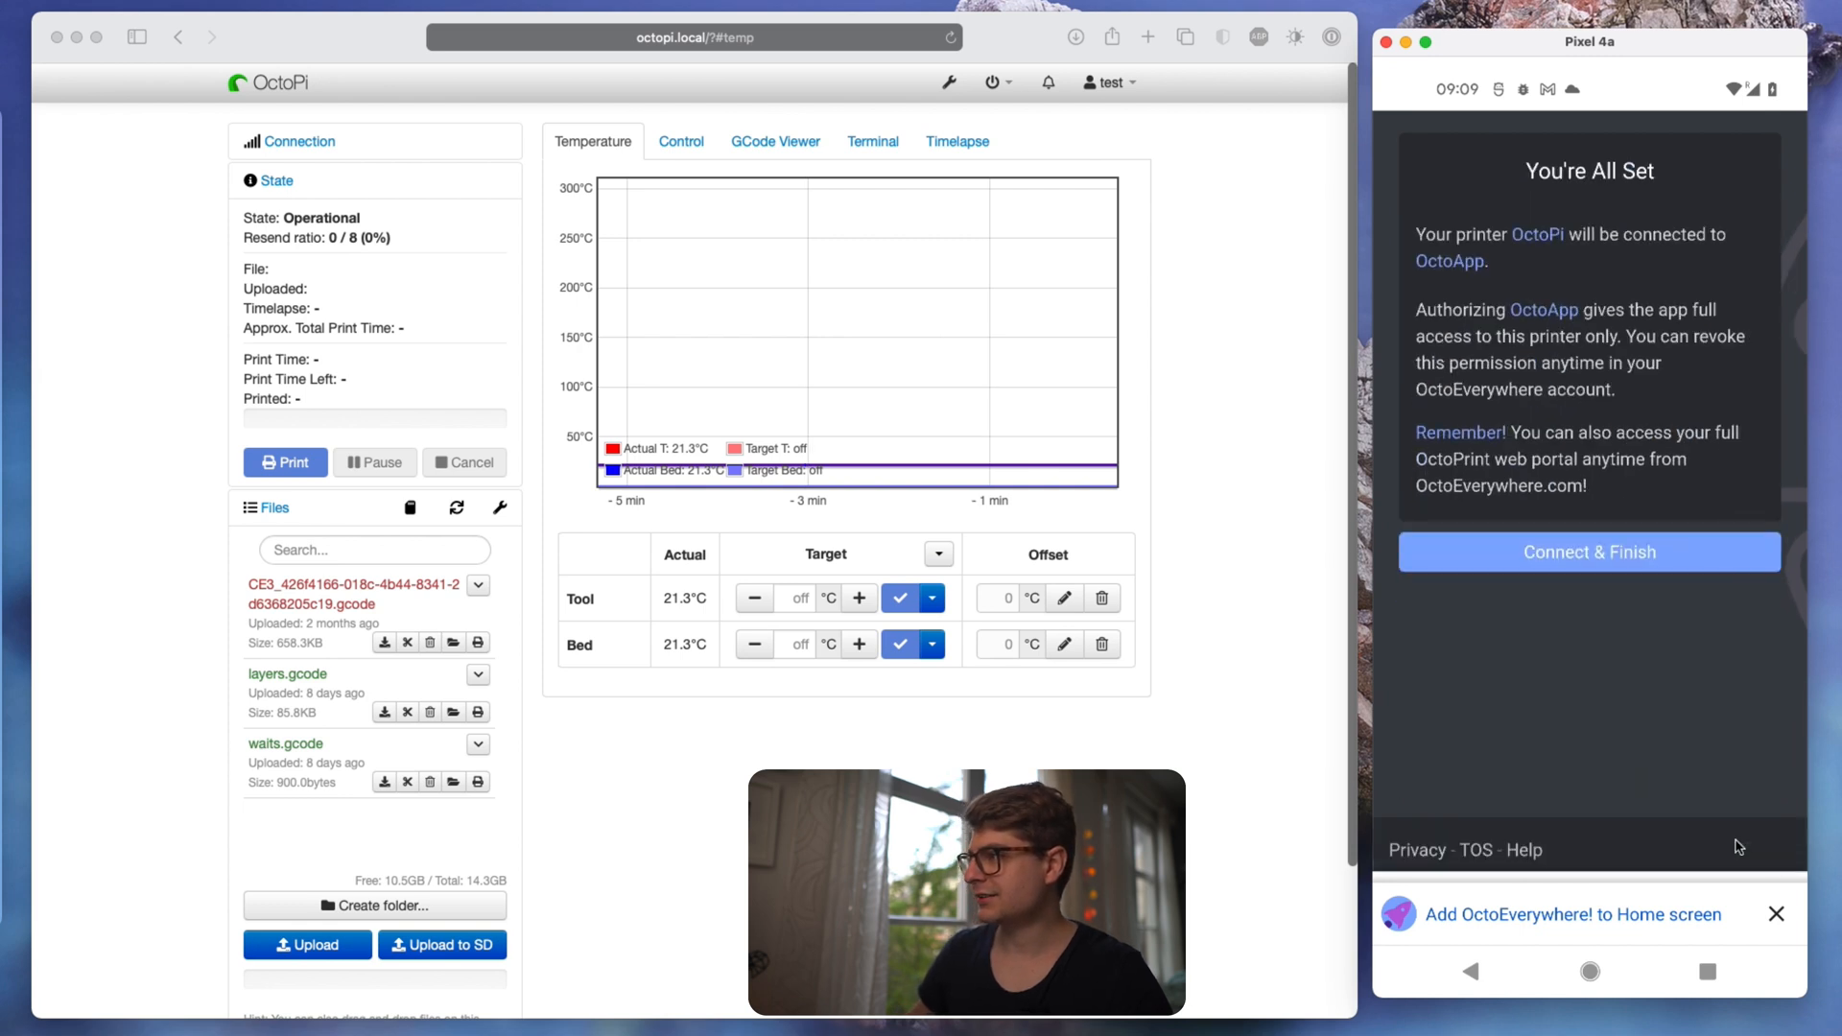
pyautogui.click(1588, 545)
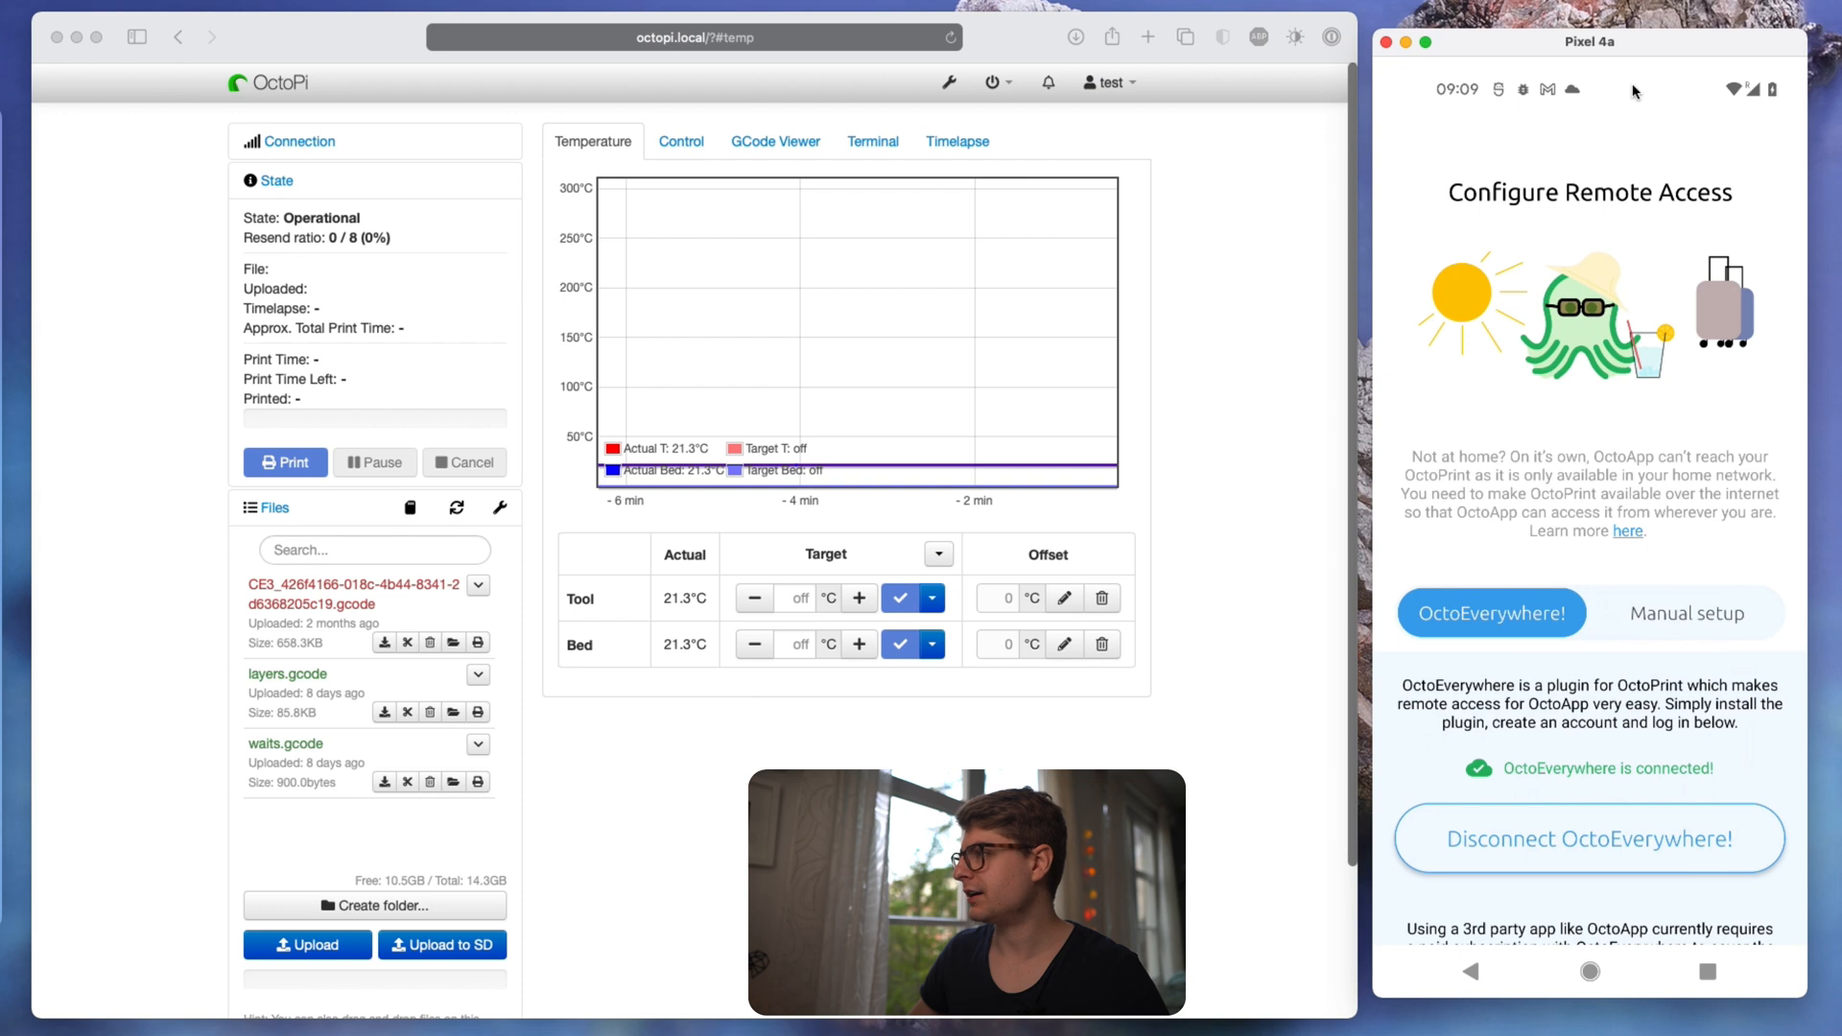
# Turn Wi-Fi off from the Internet quick-settings tile so the phone uses mobile data.
pyautogui.press('Escape')
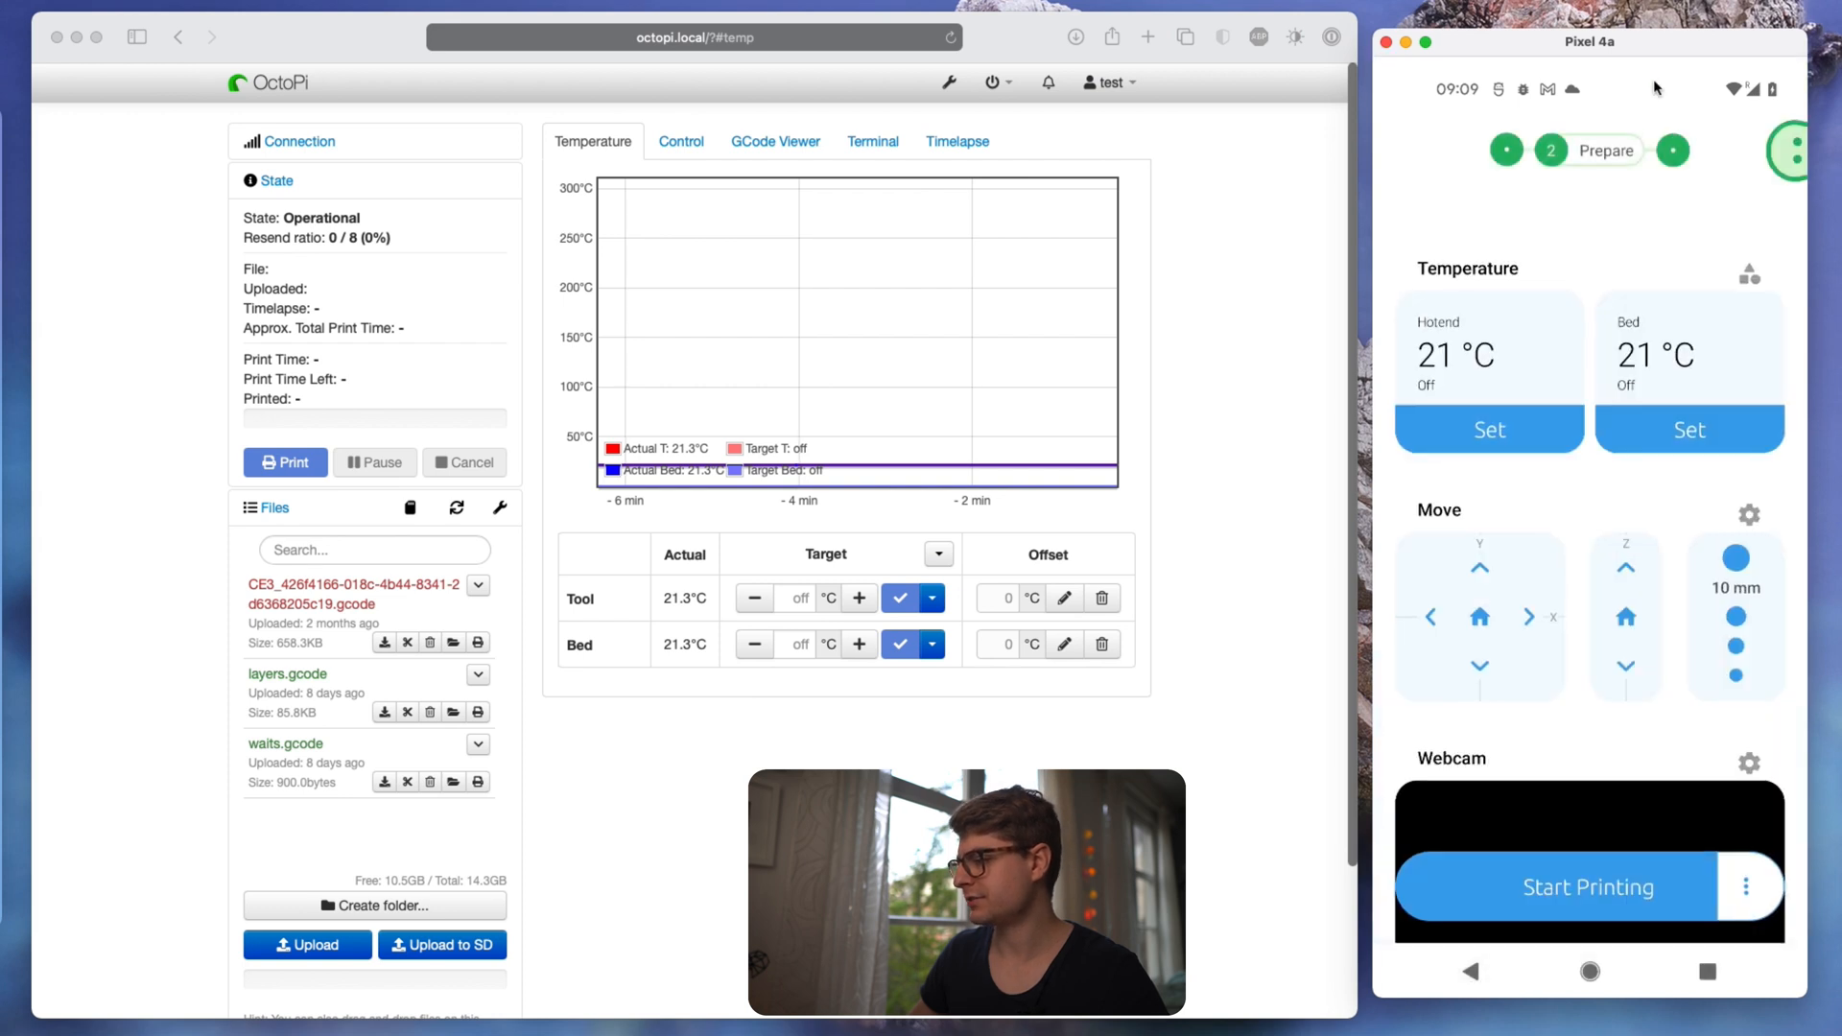
pyautogui.moveTo(1654, 88); pyautogui.dragTo(1583, 575)
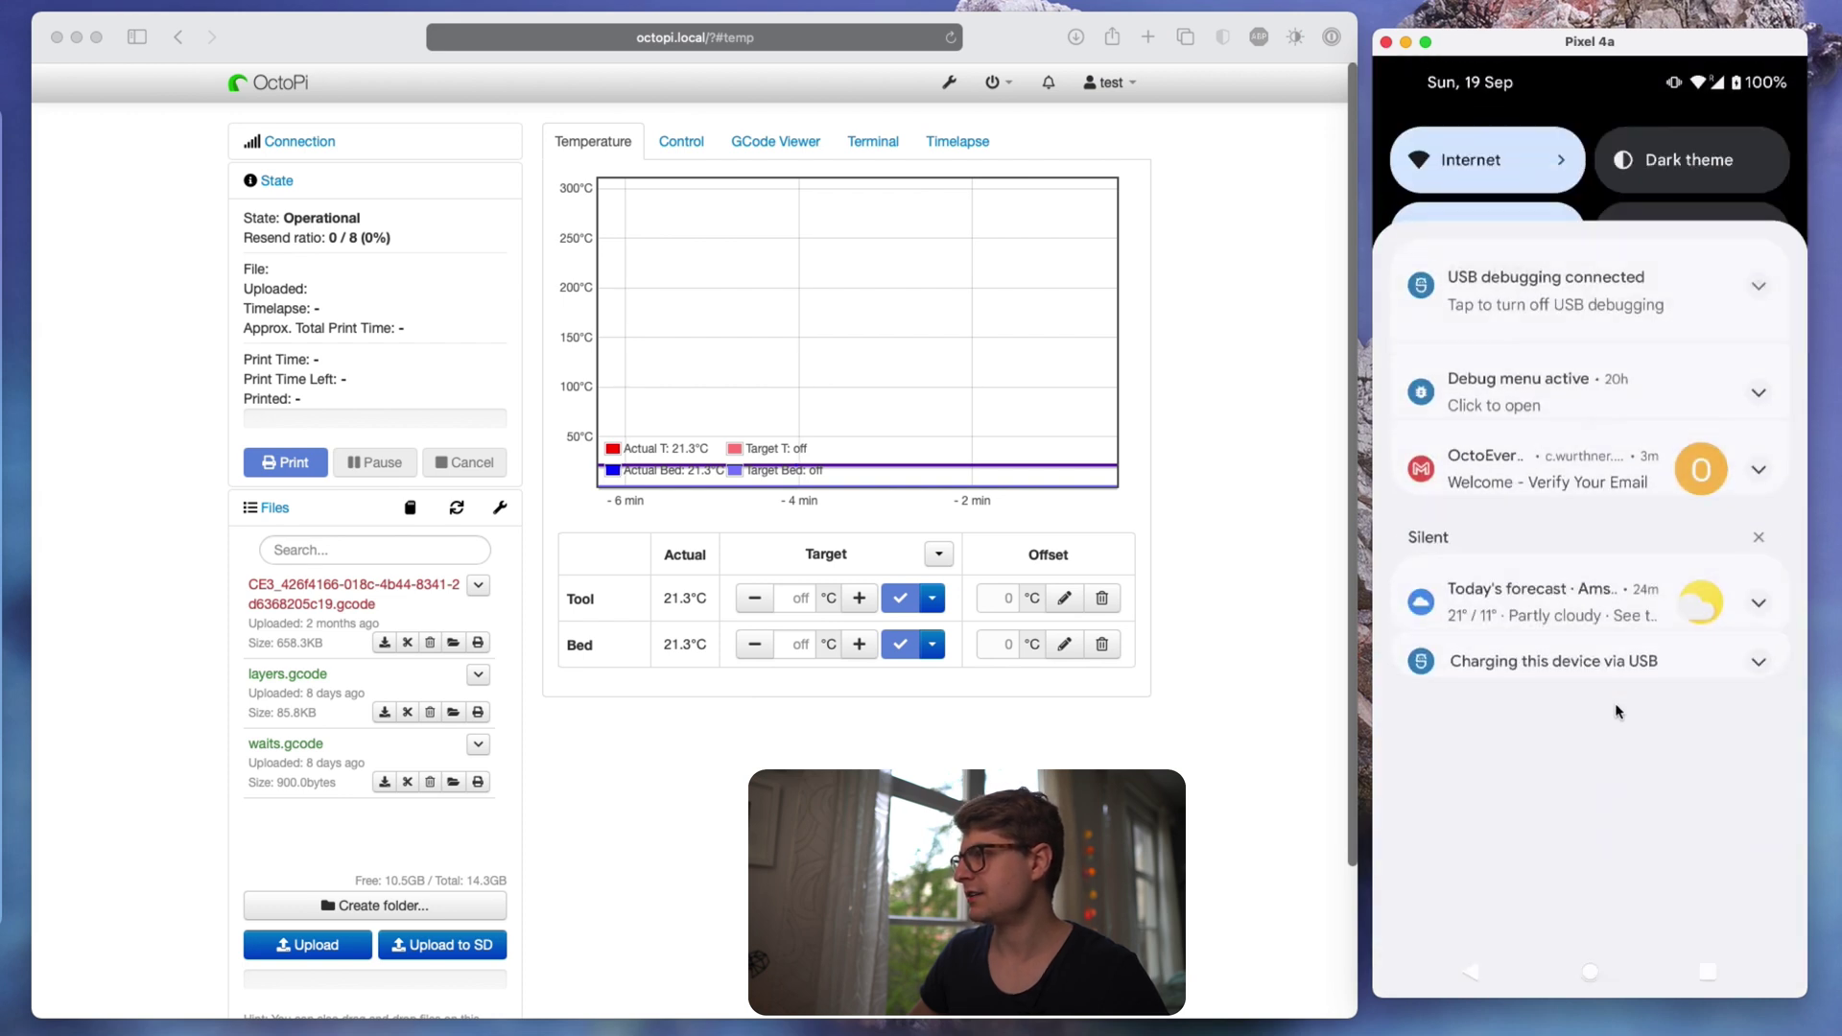
pyautogui.click(1557, 160)
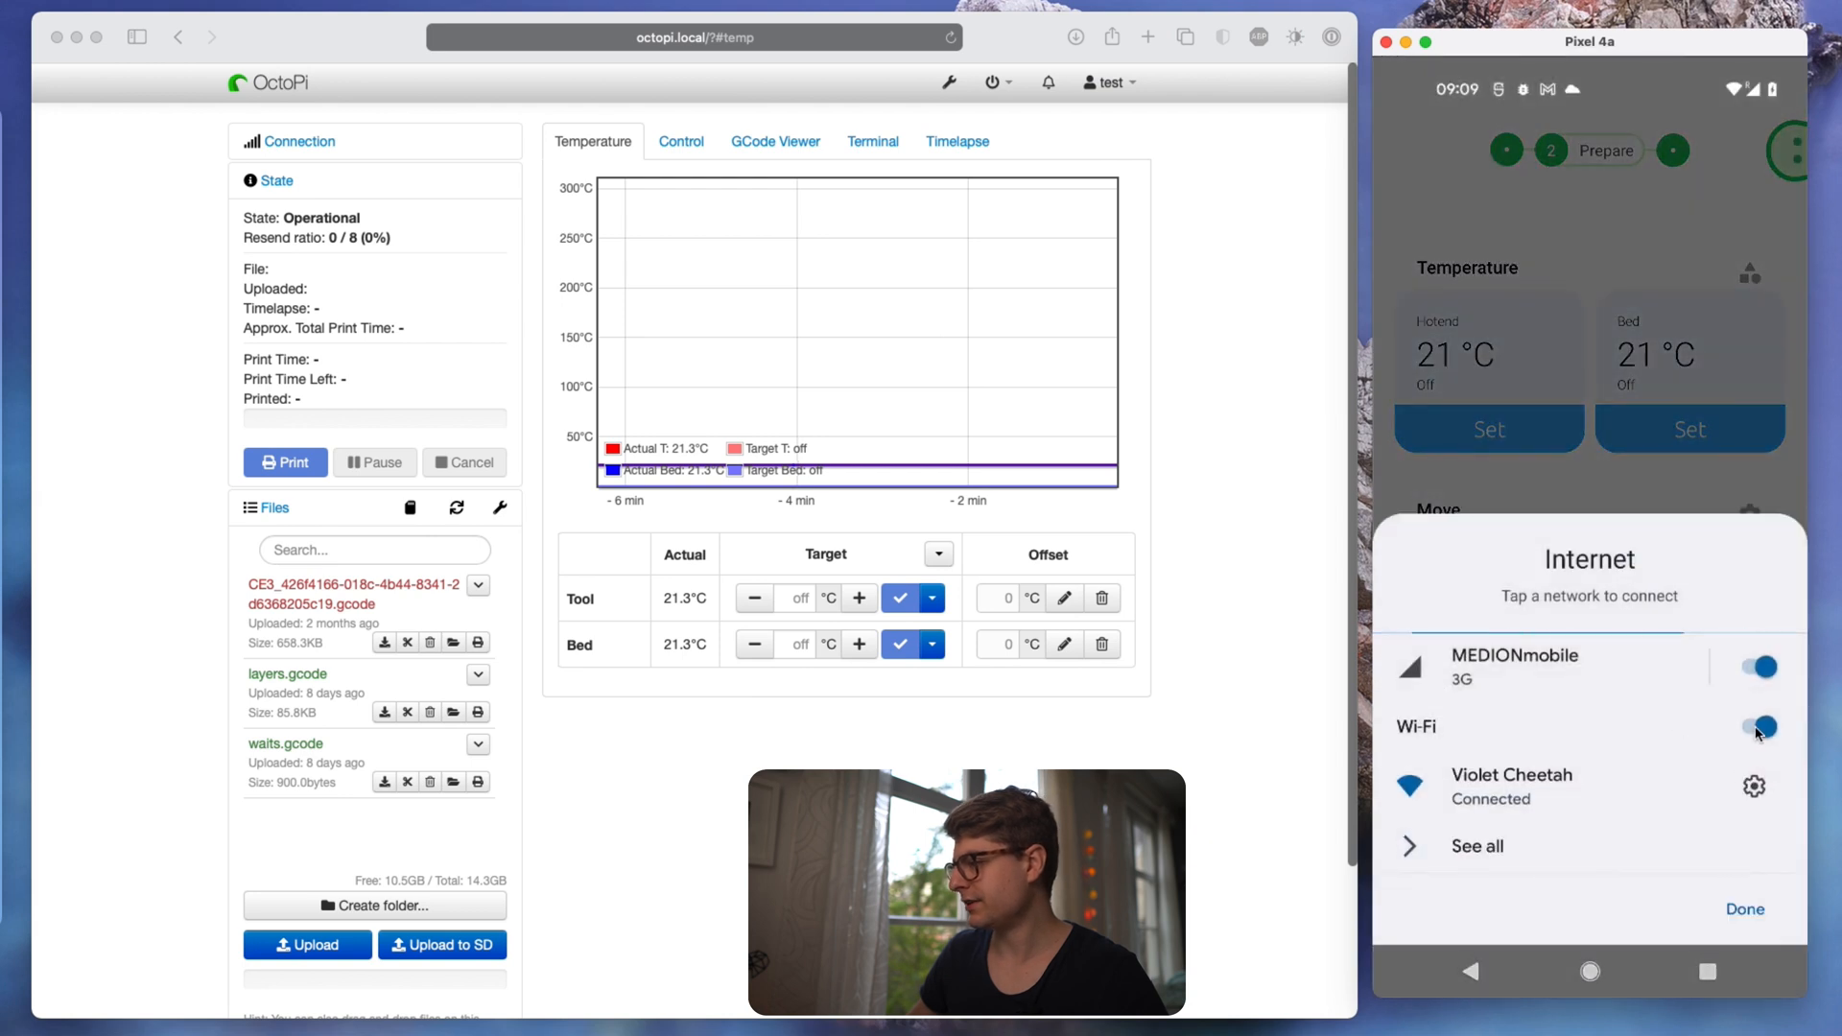
pyautogui.click(1759, 729)
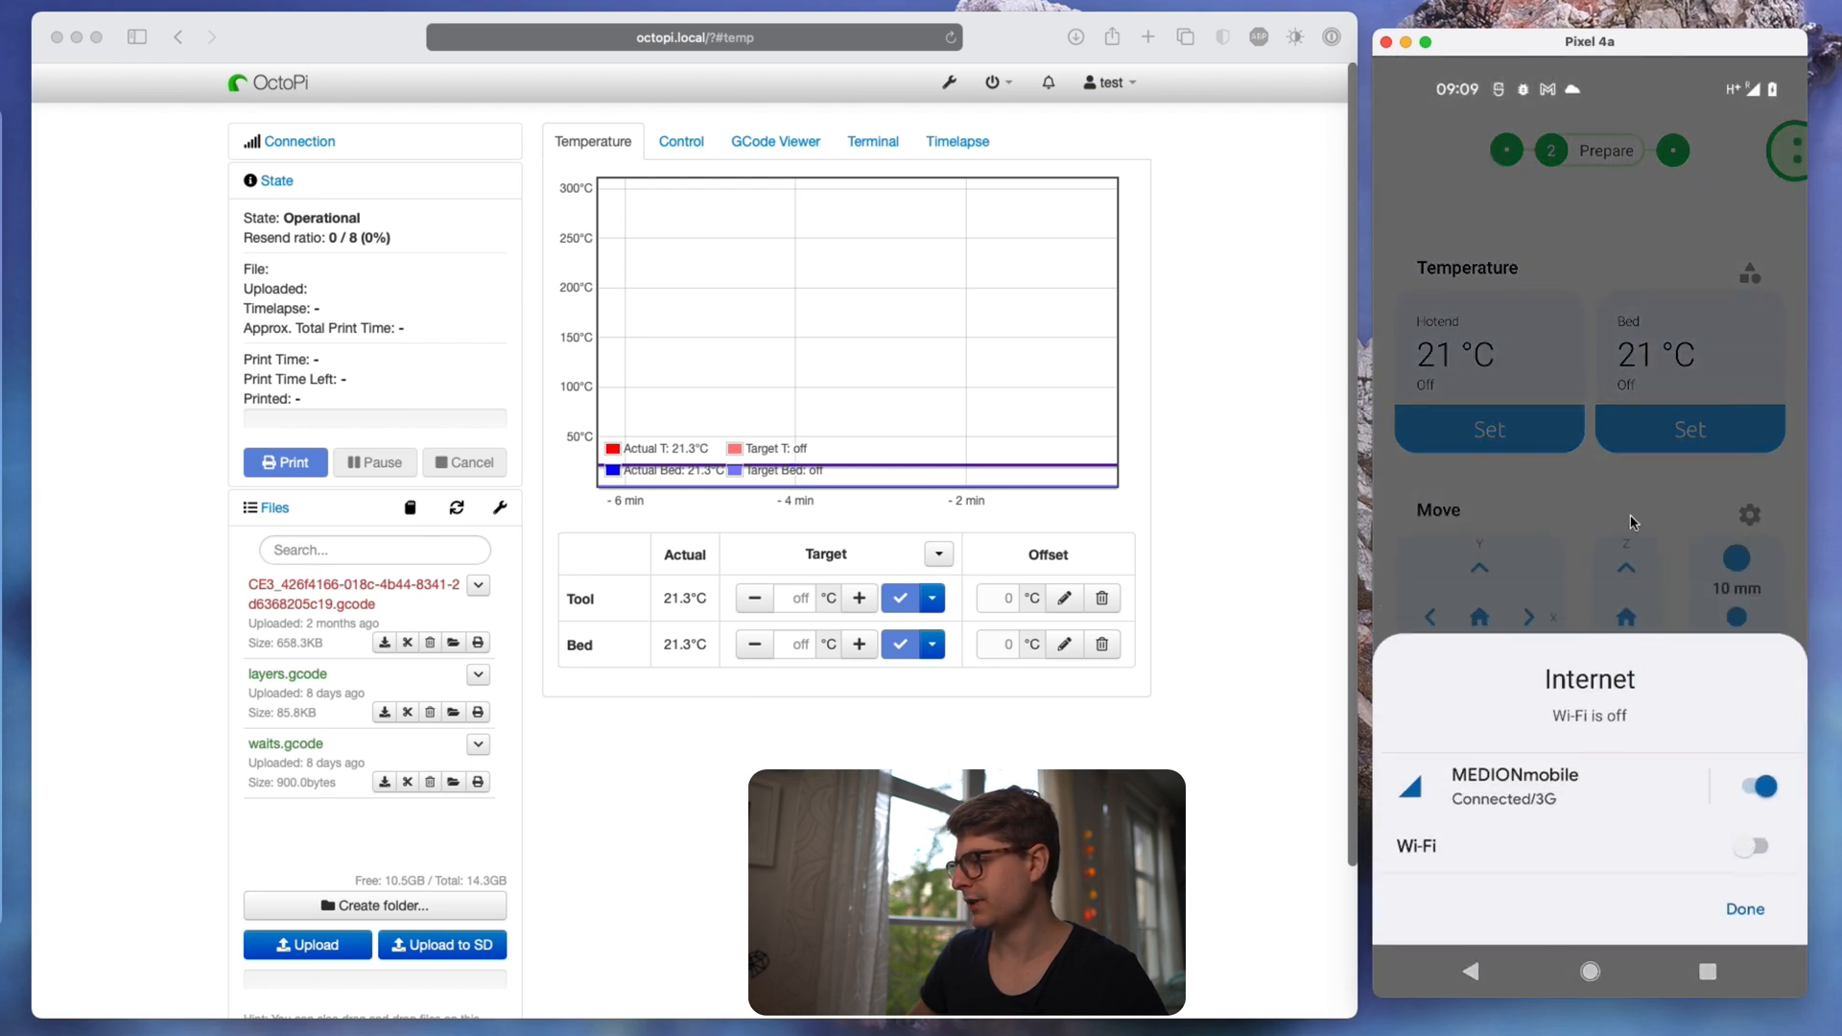
pyautogui.click(1629, 509)
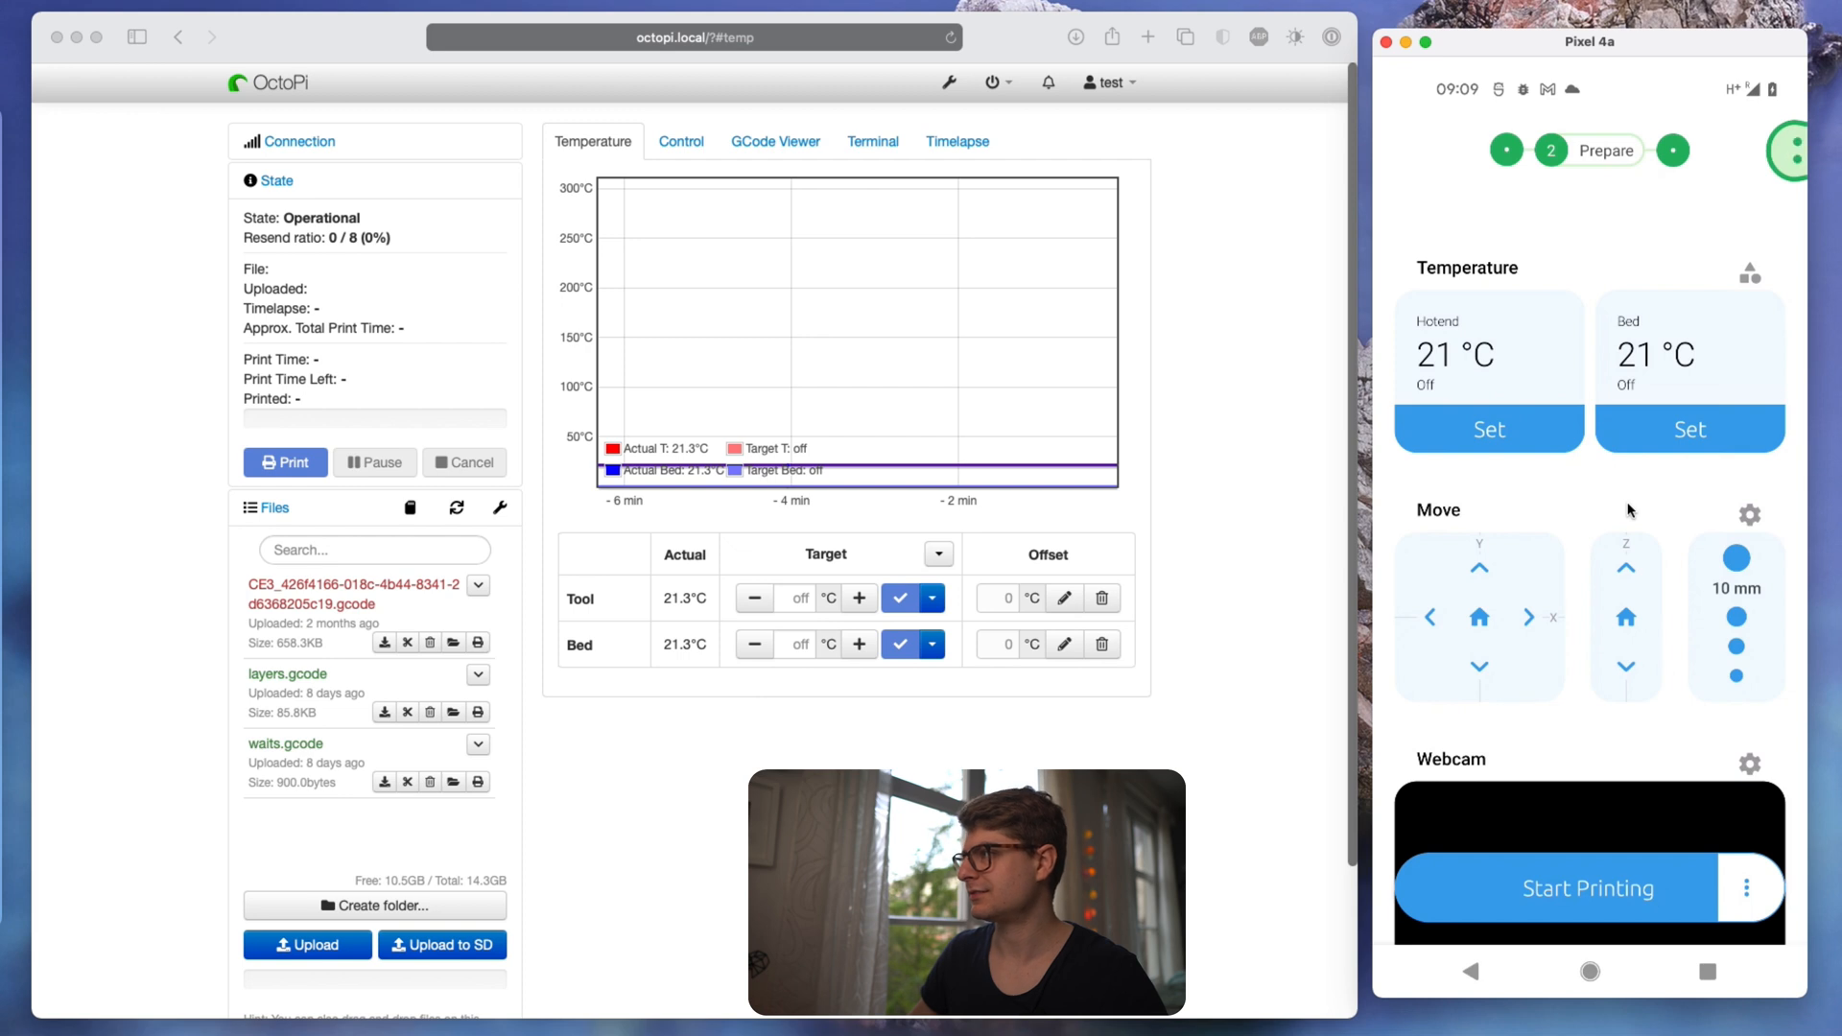
pyautogui.scroll(-3, 1629, 509)
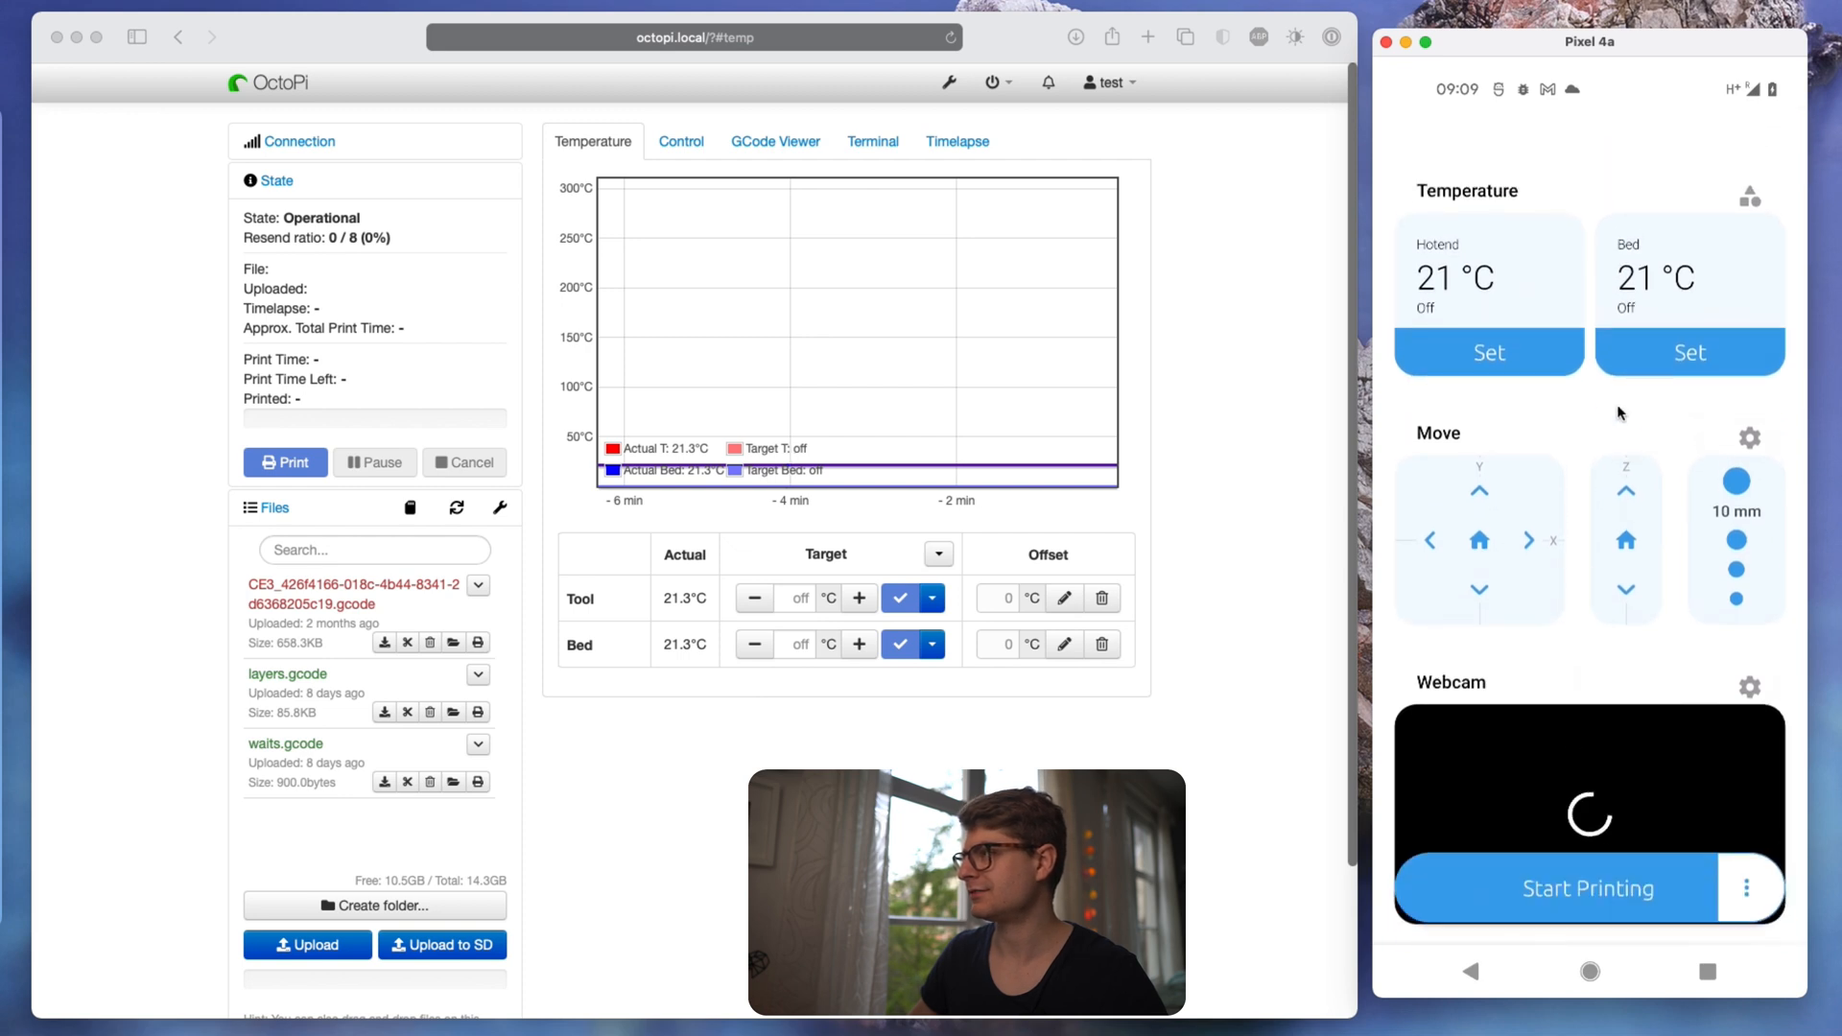
pyautogui.scroll(2, 1599, 392)
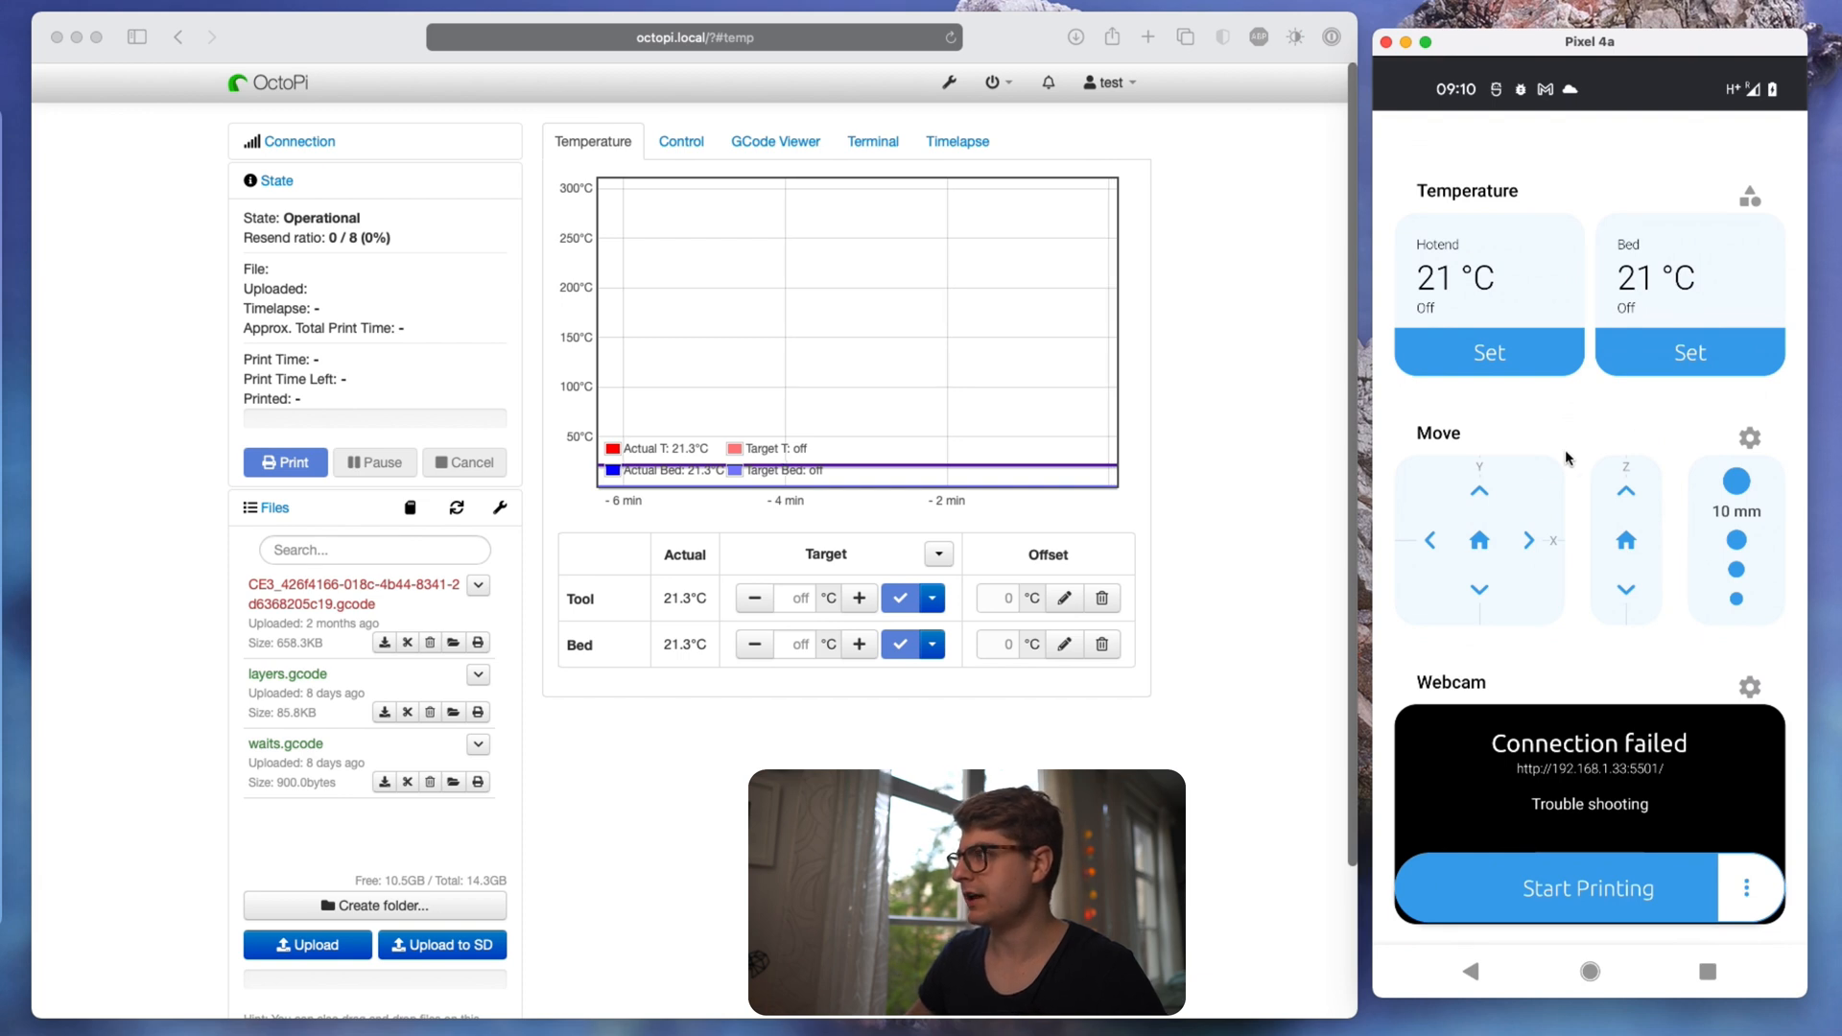
# Preview layers.gcode from Start Printing and step its layer view up to layer 6.
pyautogui.click(1510, 871)
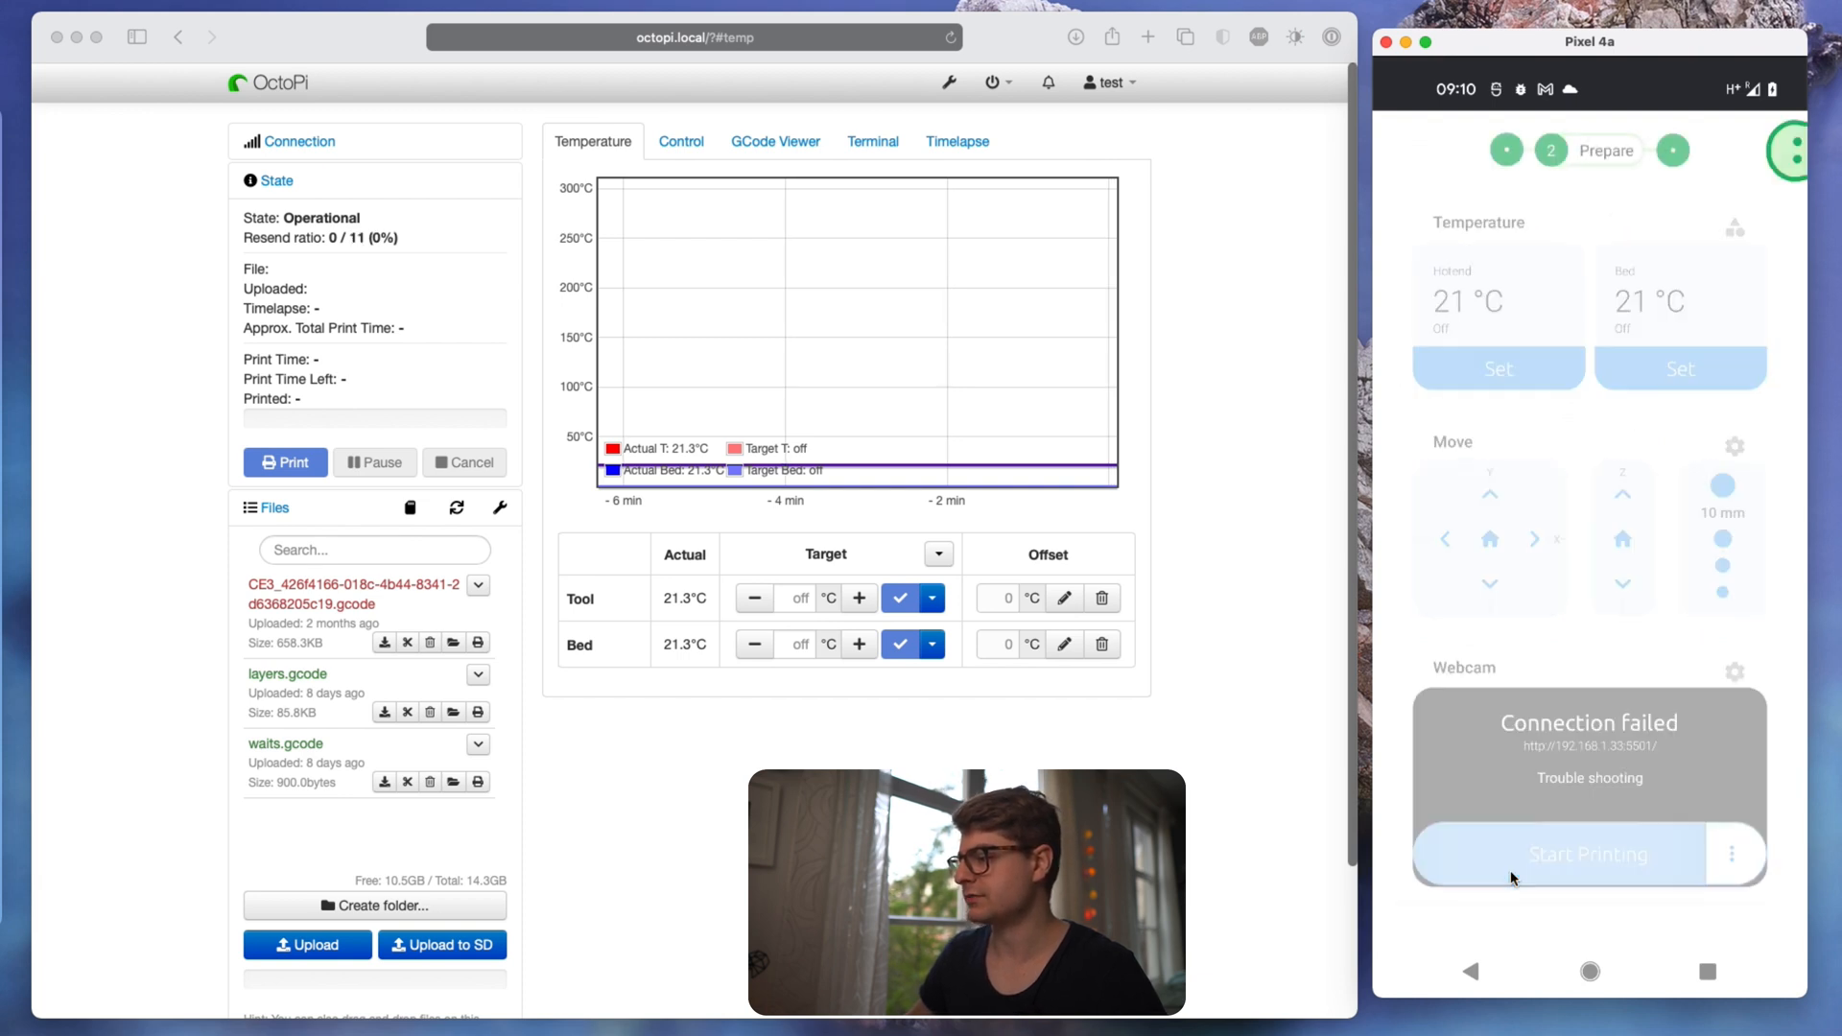
pyautogui.click(1534, 692)
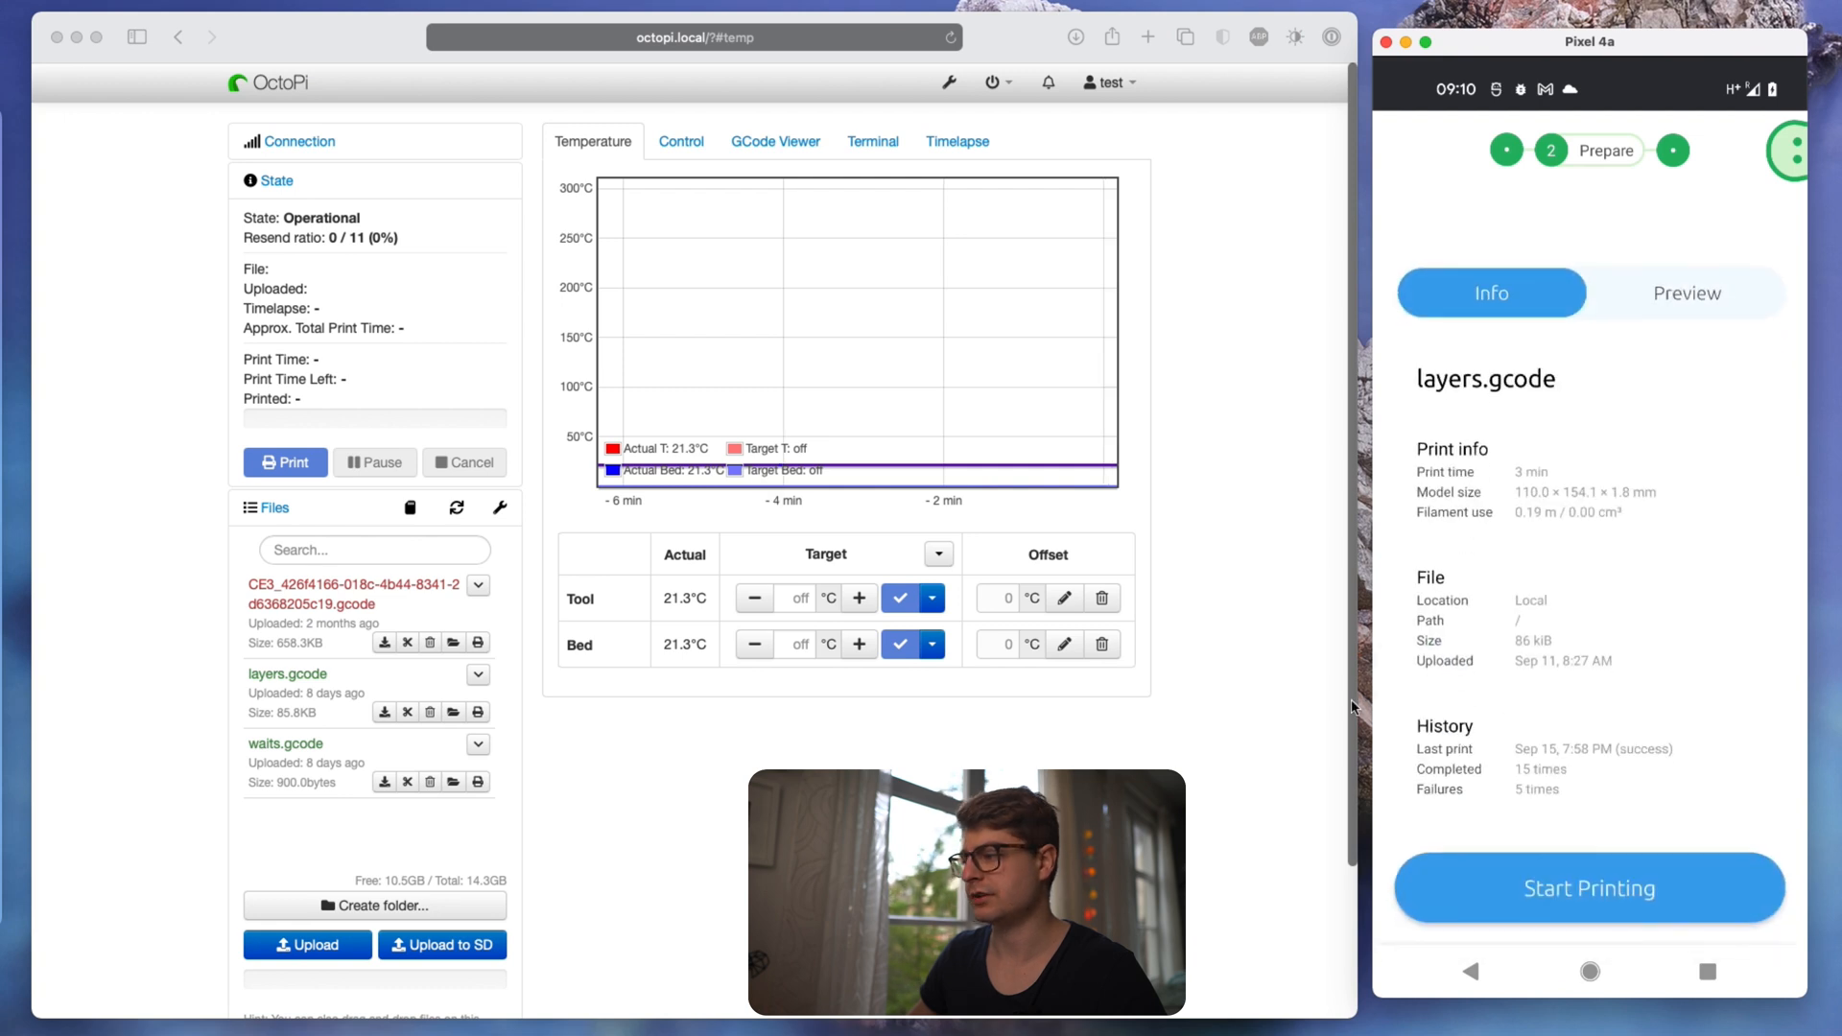
pyautogui.click(1687, 293)
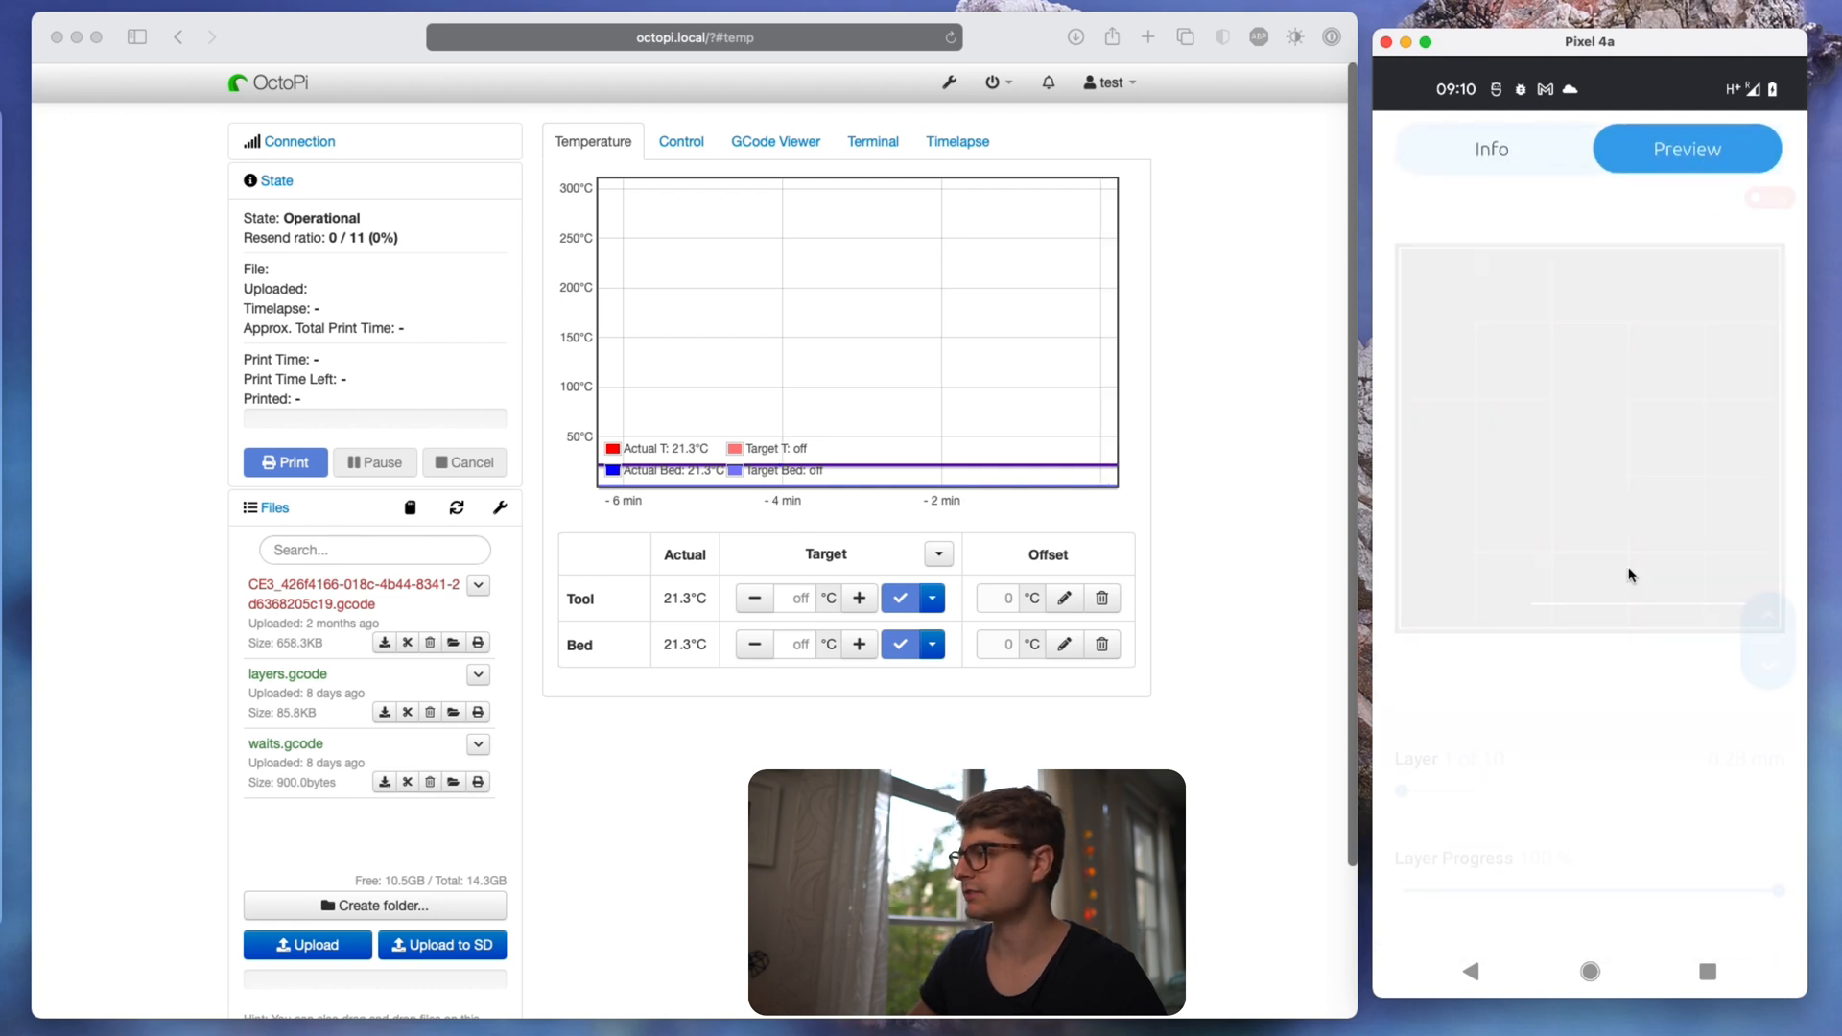
pyautogui.click(1767, 616)
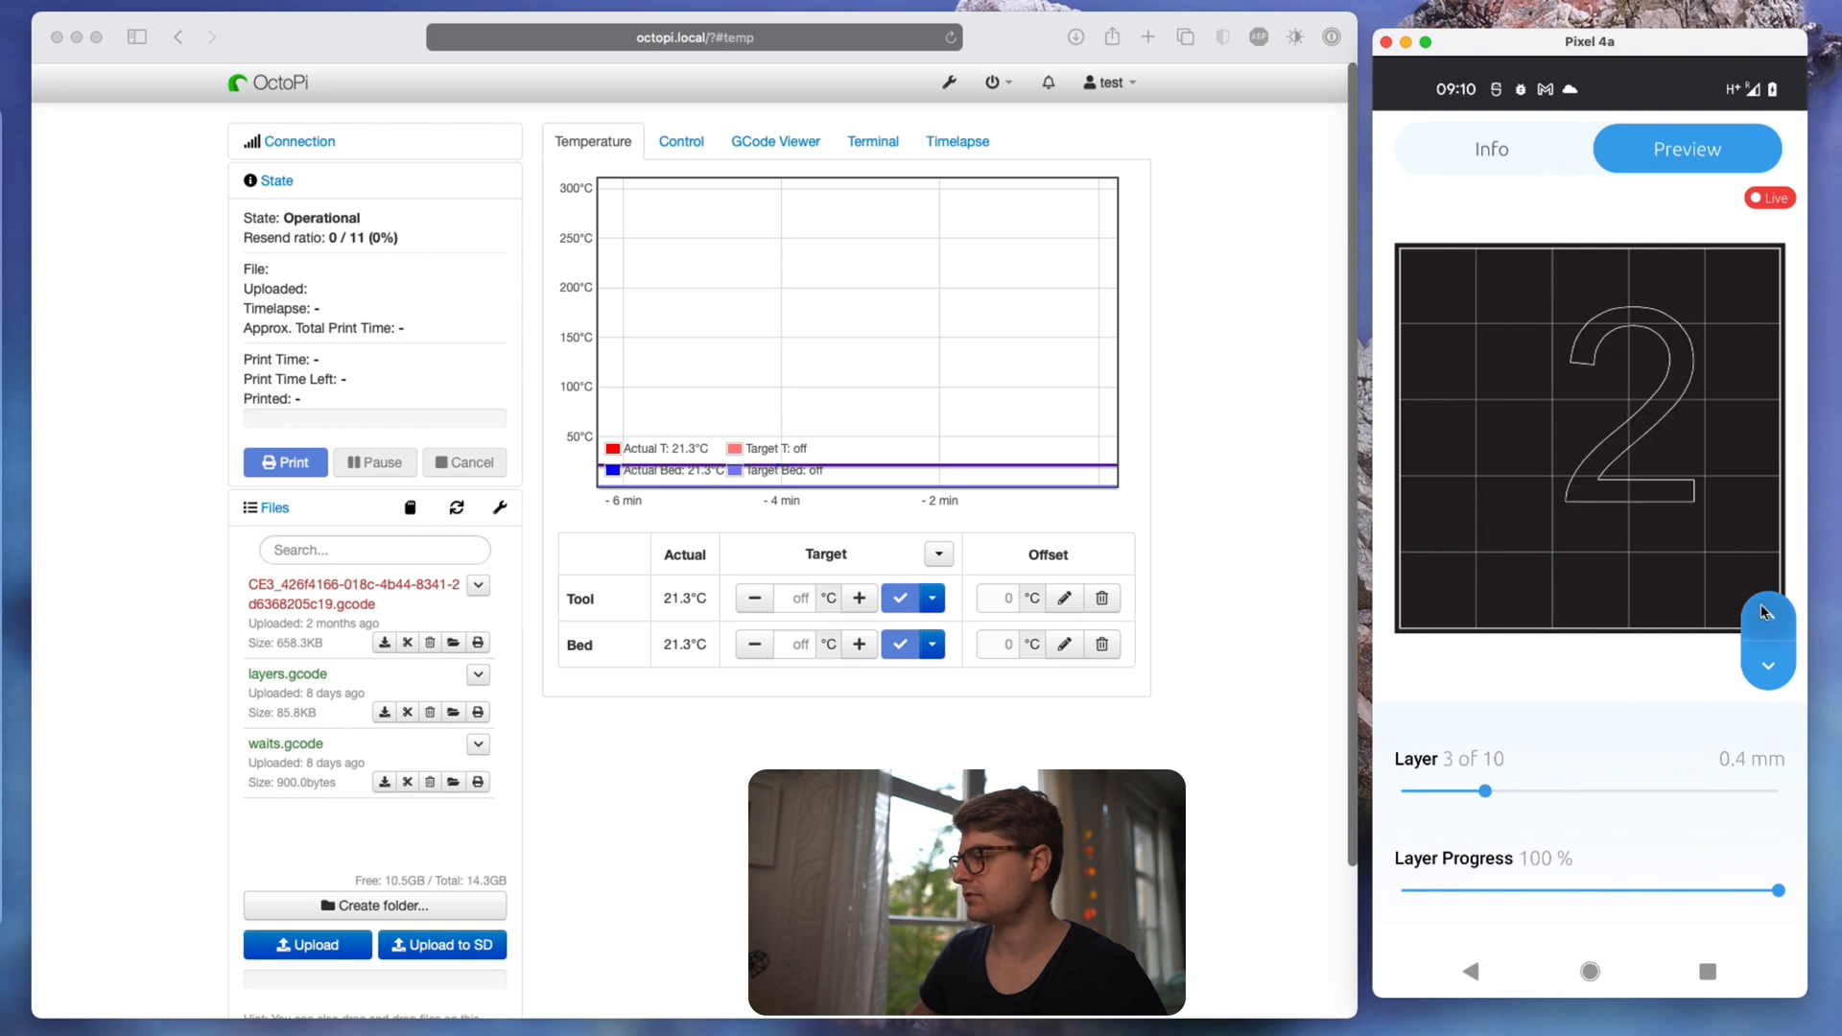
# Back out of the file details to the printer dashboard.
pyautogui.click(1470, 971)
pyautogui.click(1471, 972)
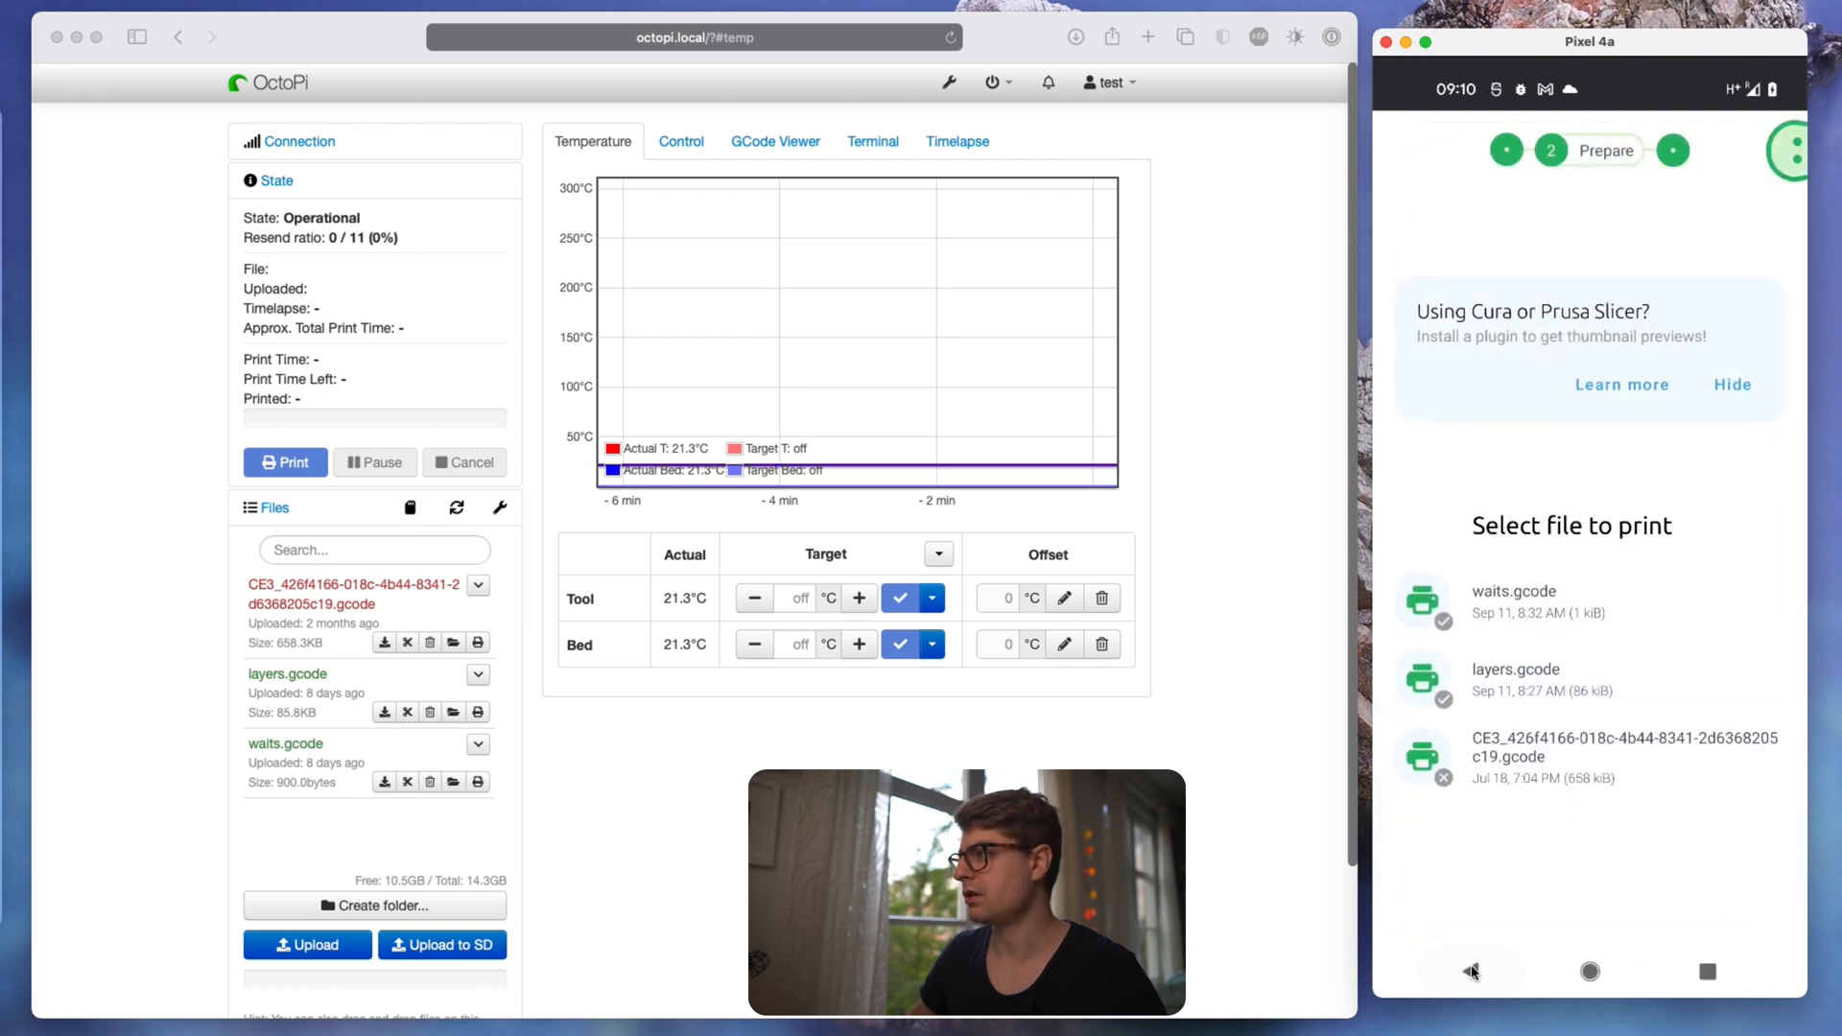
# Launch Chrome from the home screen and navigate to octopi.octoeverywhere.com over mobile data.
pyautogui.click(1589, 970)
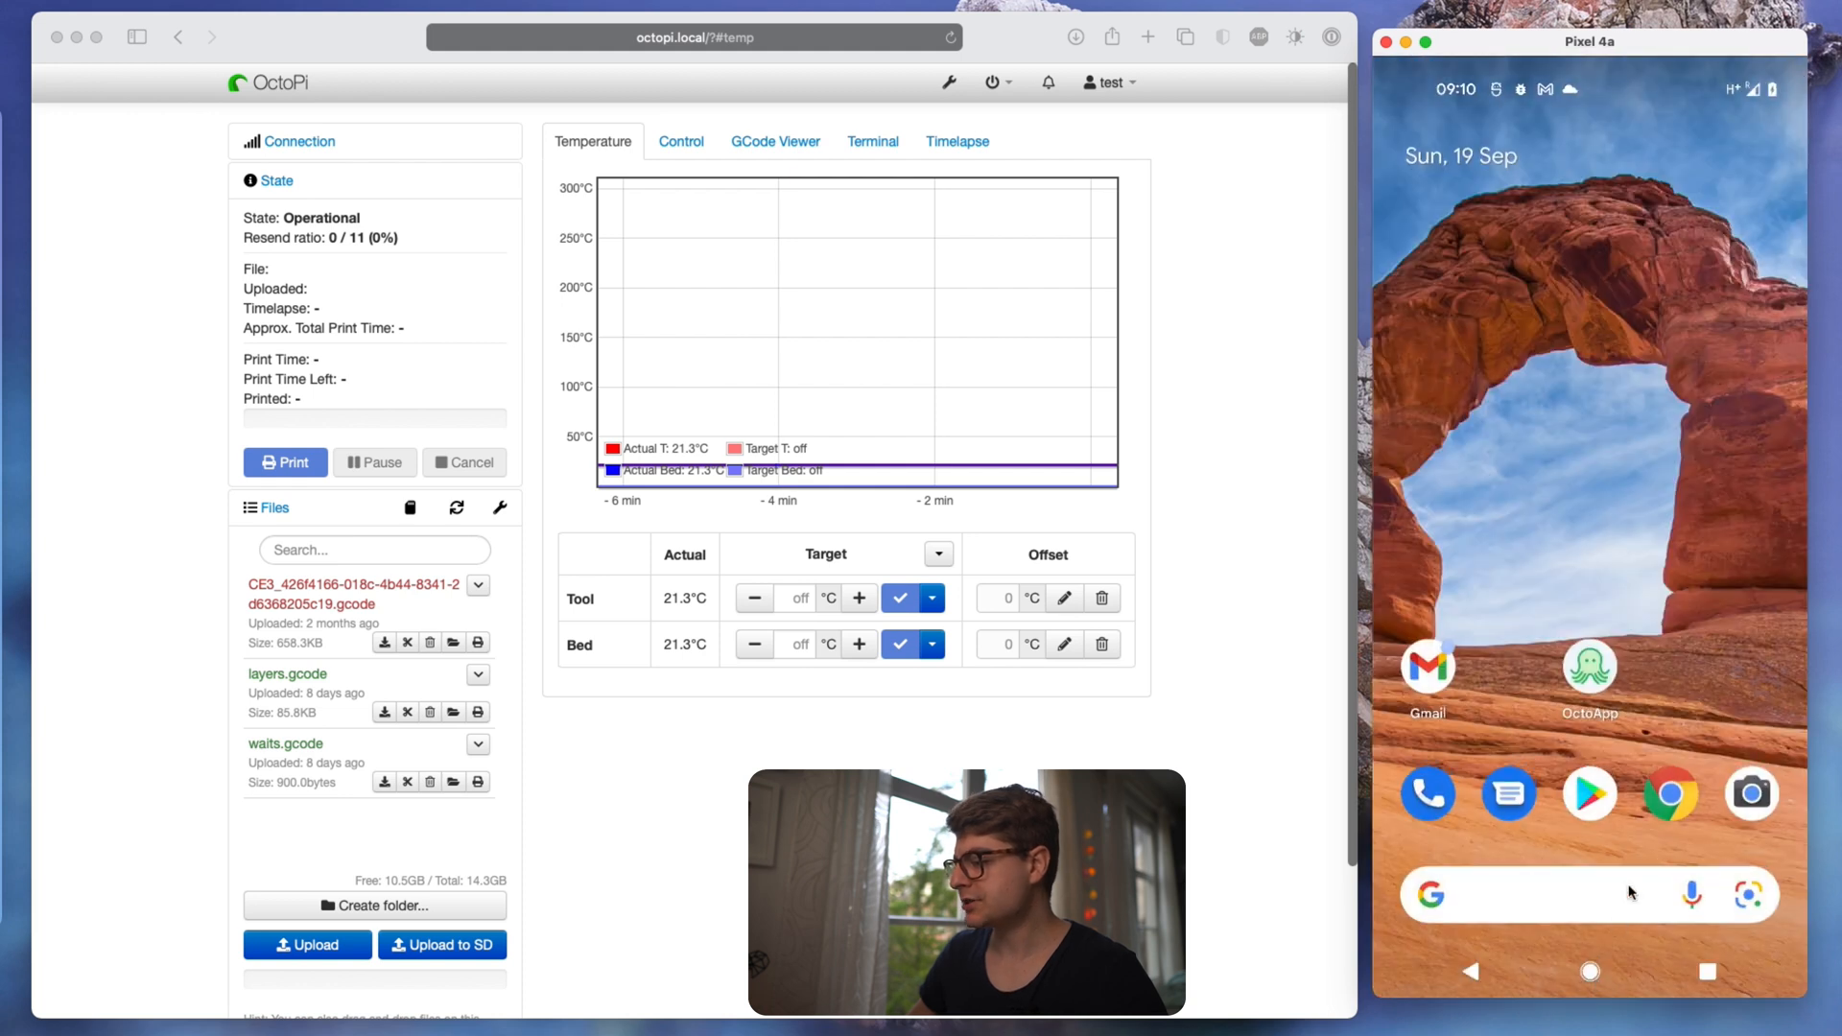
pyautogui.click(1669, 794)
pyautogui.click(1520, 370)
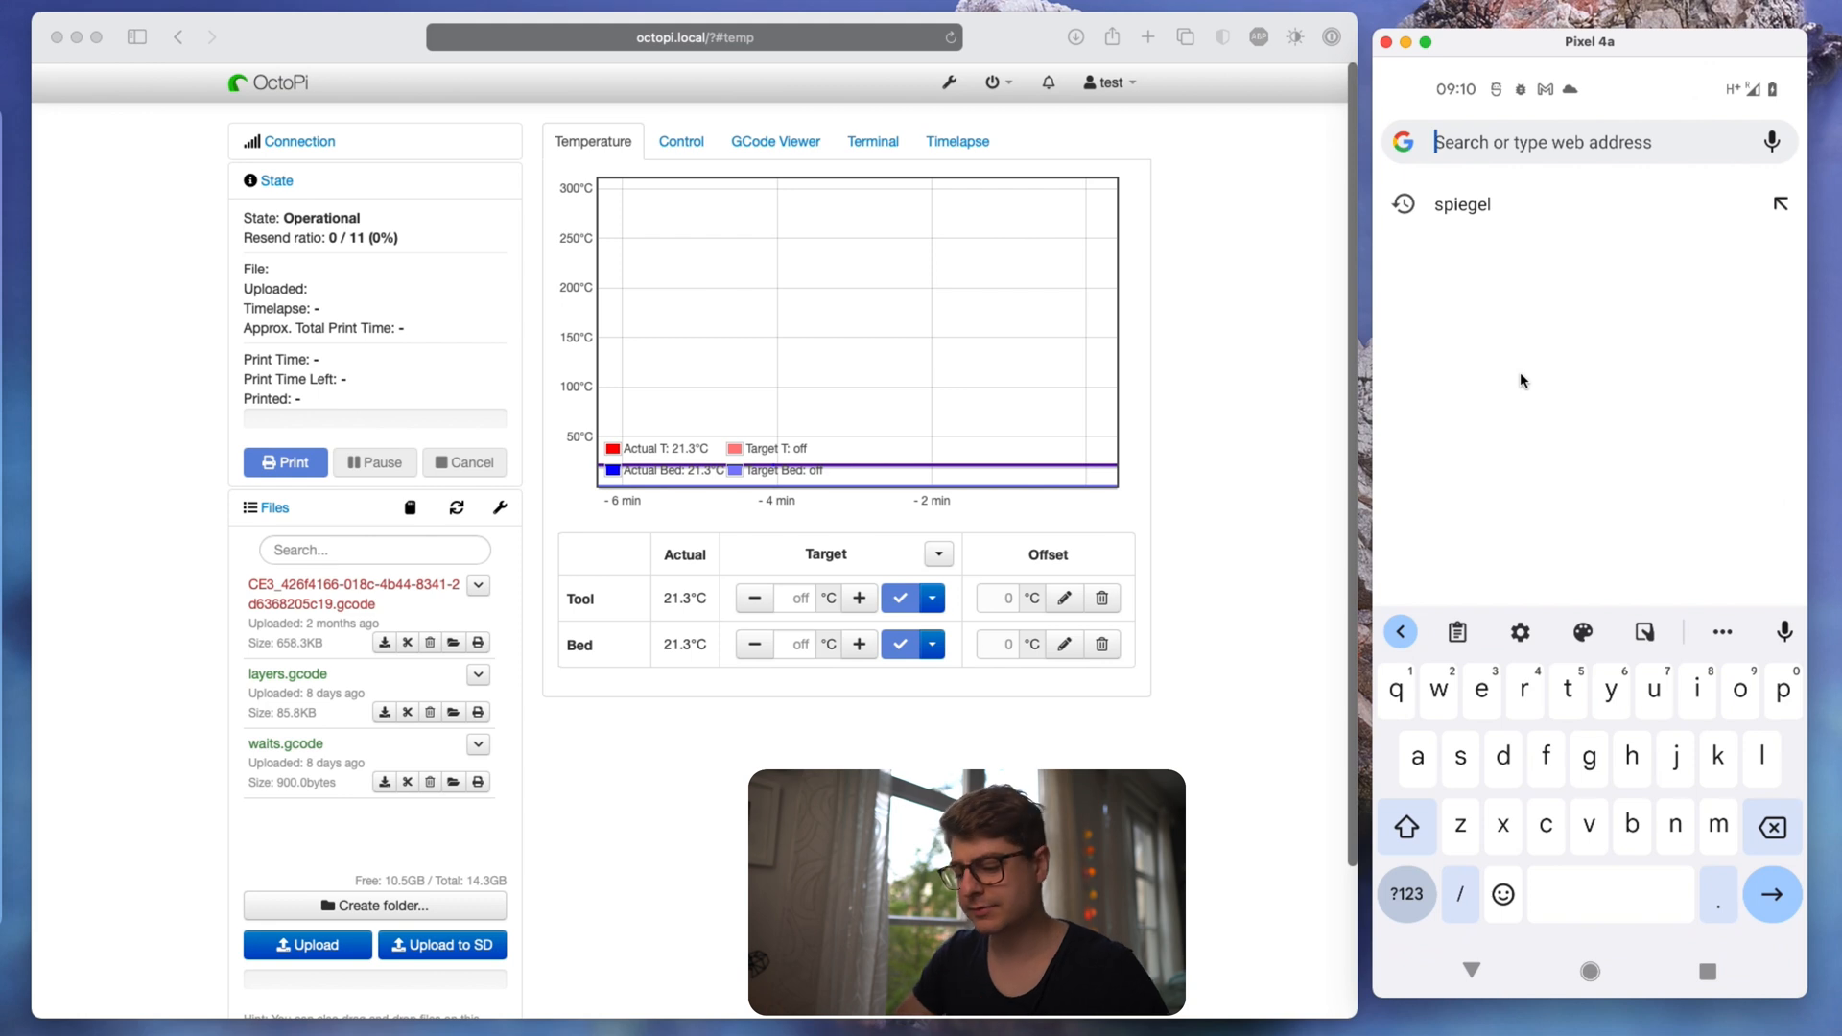
pyautogui.write('pctp')
pyautogui.press('BackSpace')
pyautogui.press('BackSpace')
pyautogui.press('BackSpace')
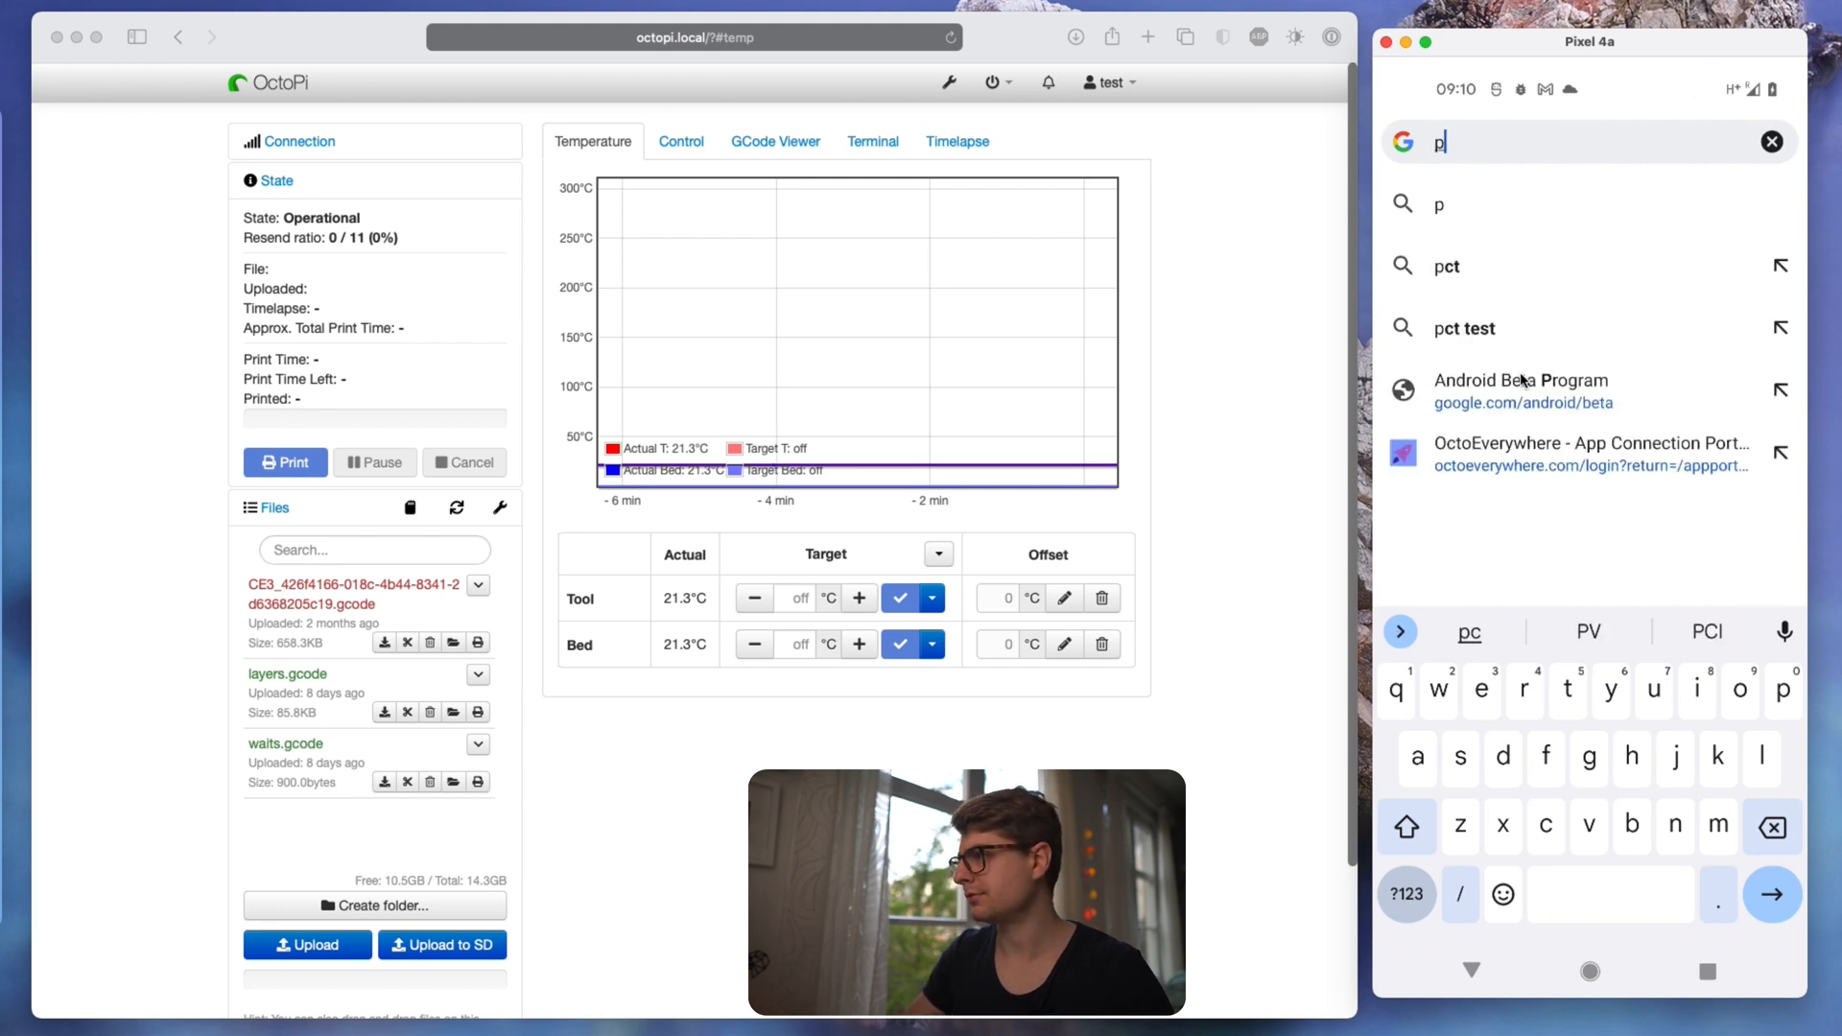
pyautogui.press('BackSpace')
pyautogui.write('octop')
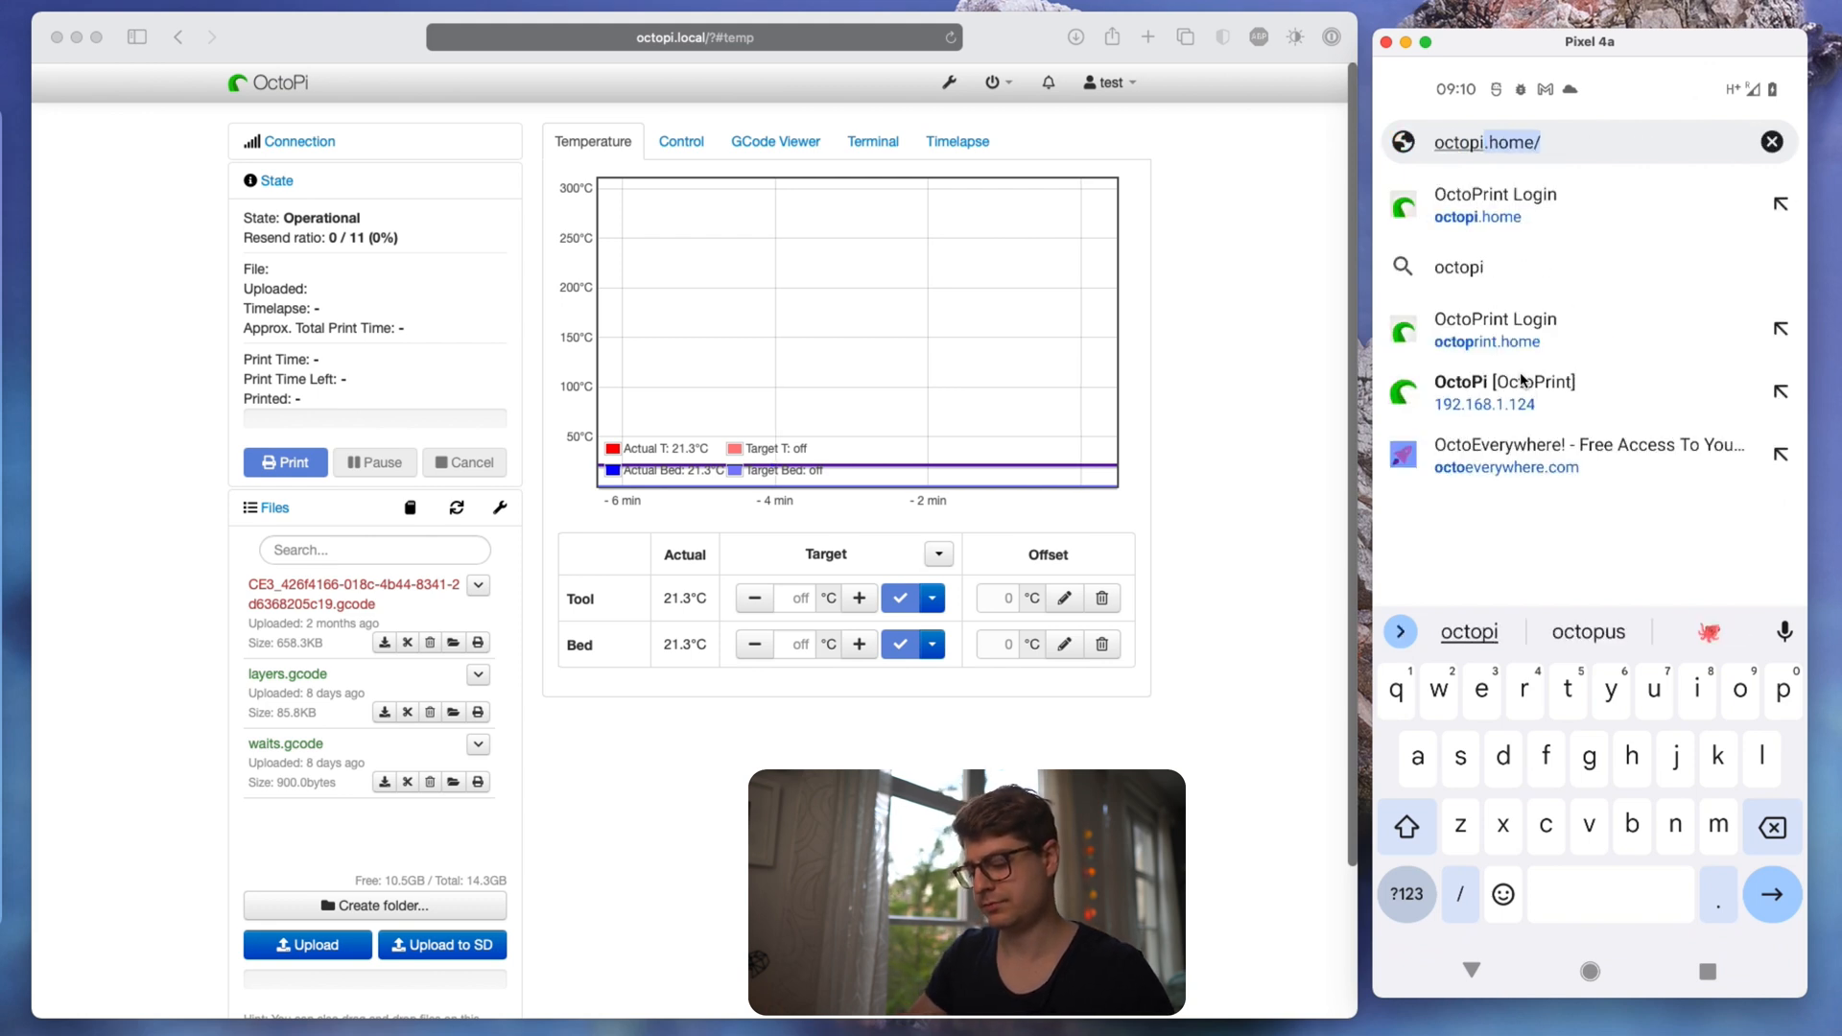
pyautogui.write('i.octoeve')
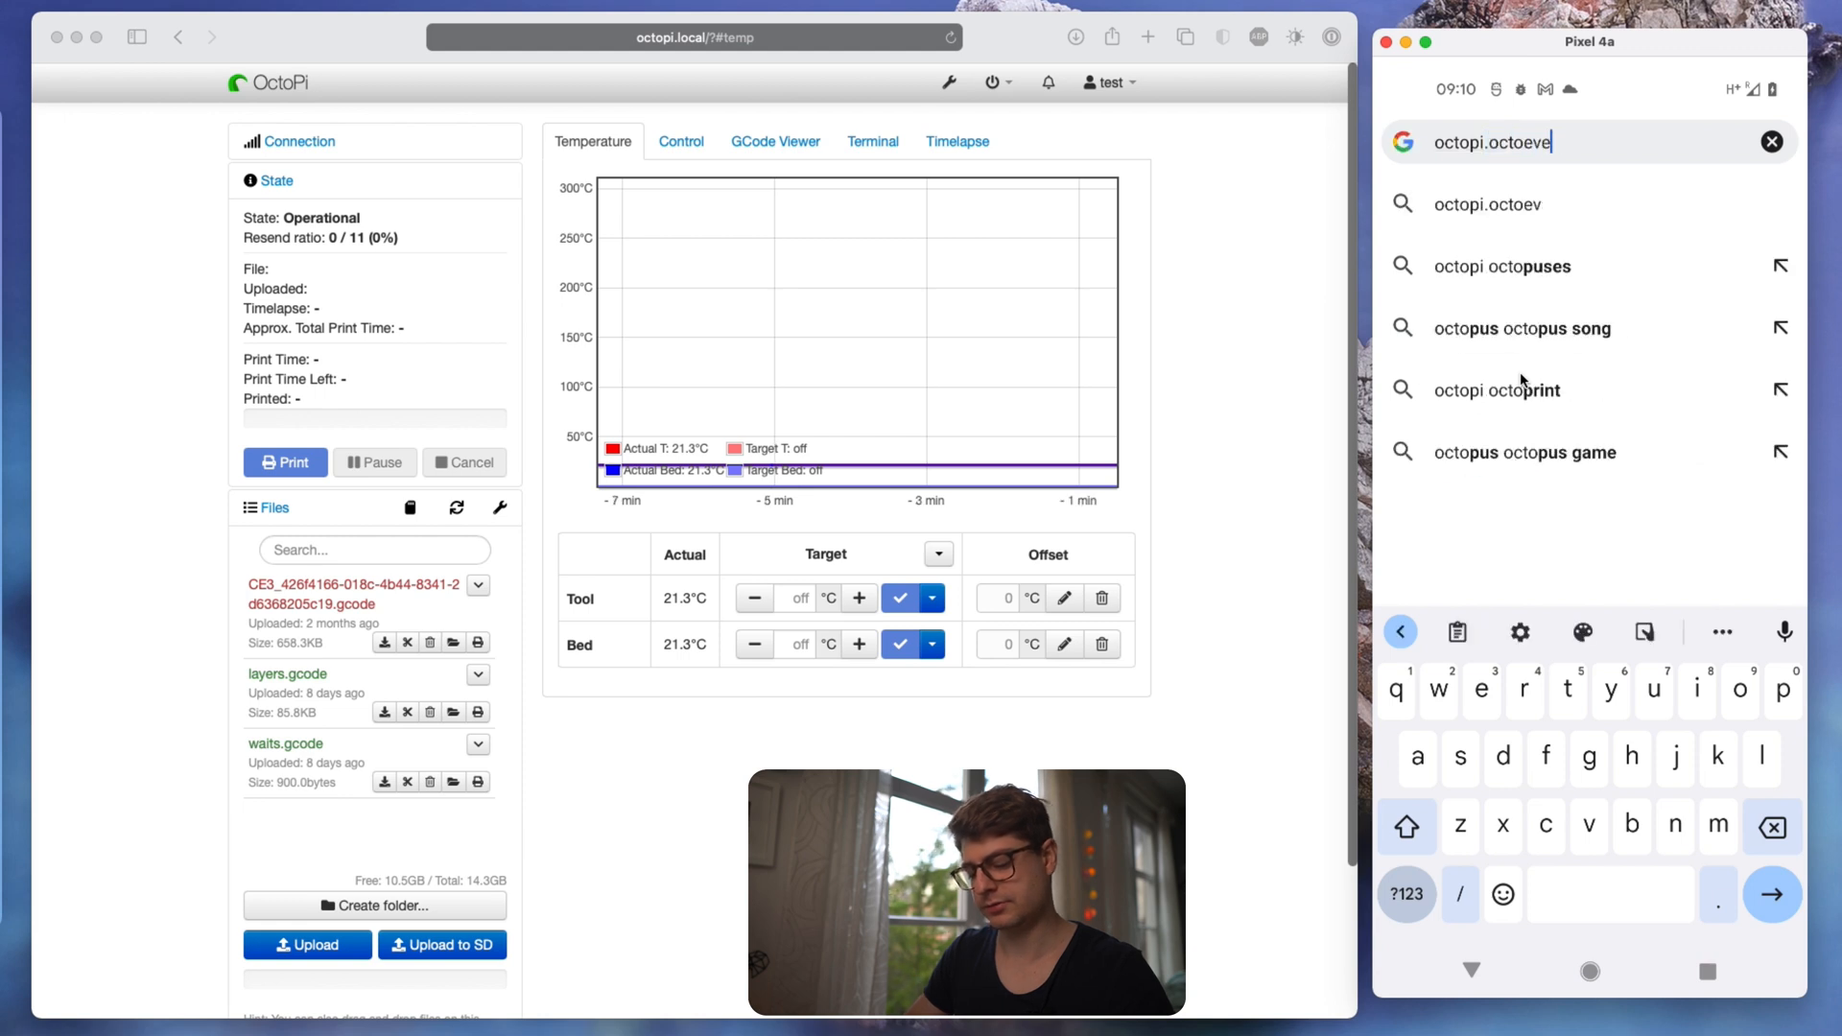
pyautogui.write('rywhere.com')
pyautogui.press('Return')
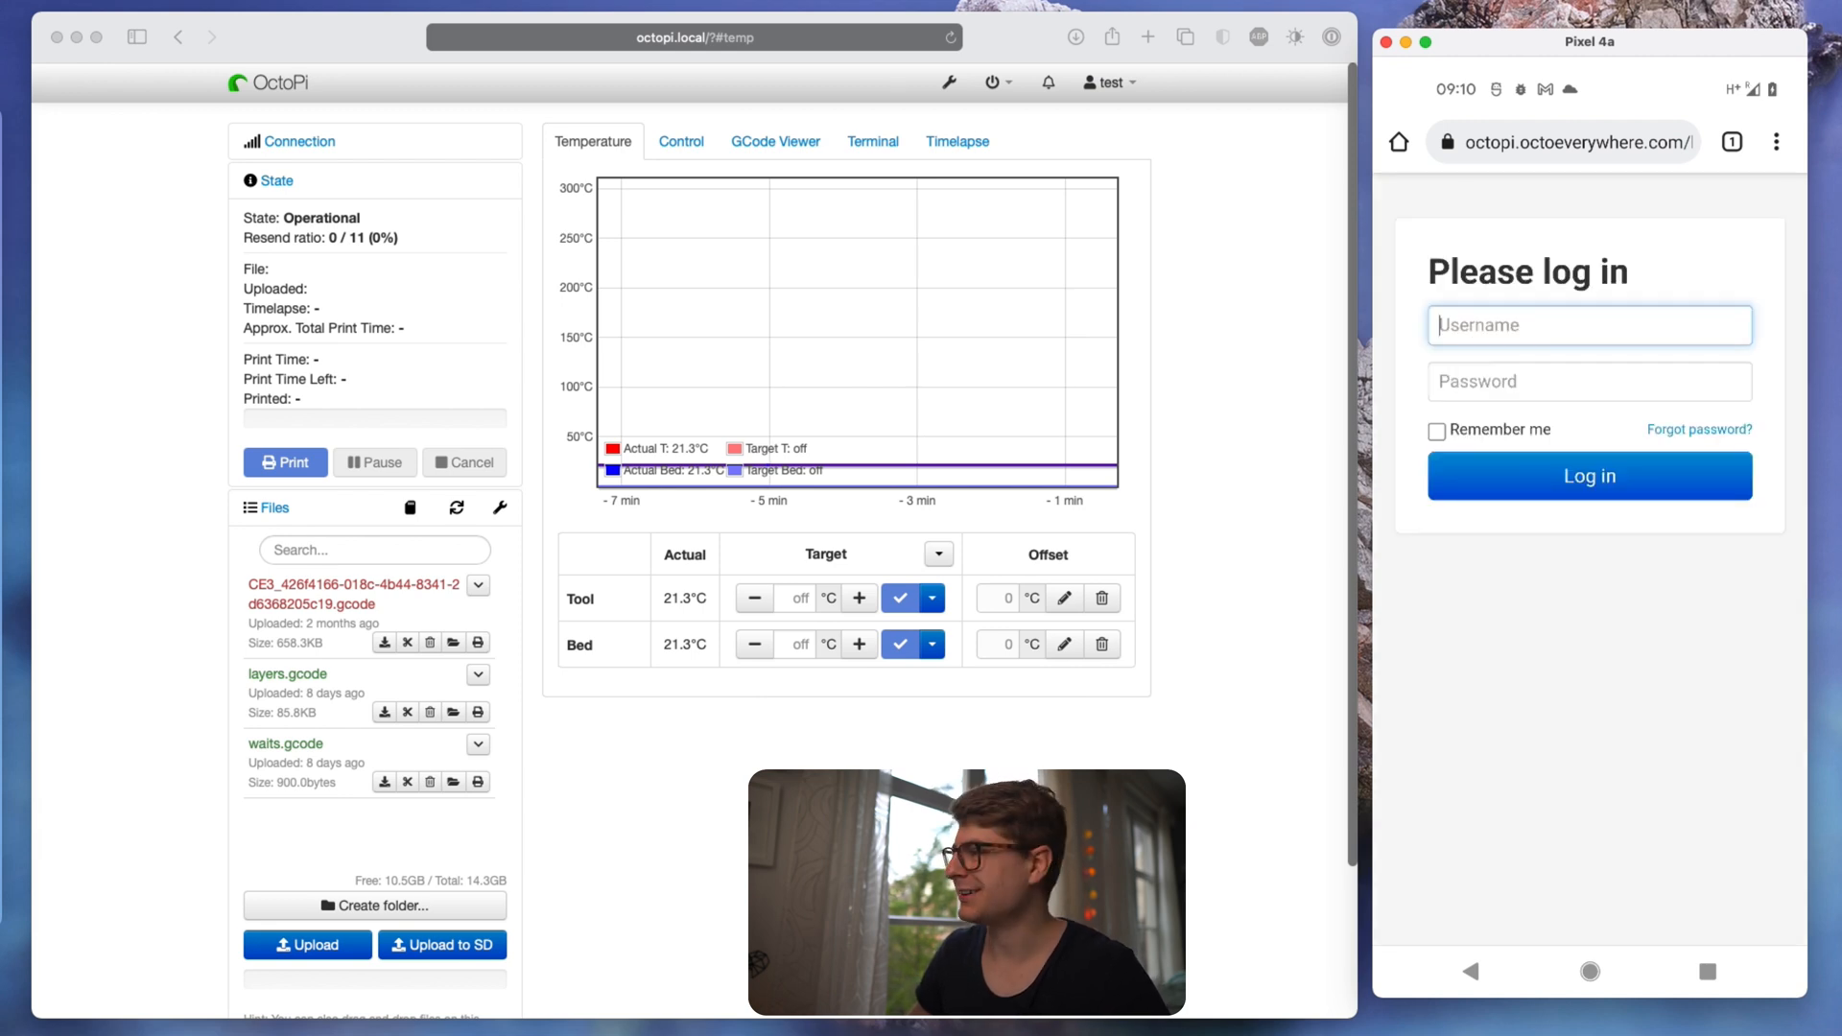
# Enter the OctoPrint username and password in the remote login form and submit it.
pyautogui.click(1615, 318)
pyautogui.press('Tab')
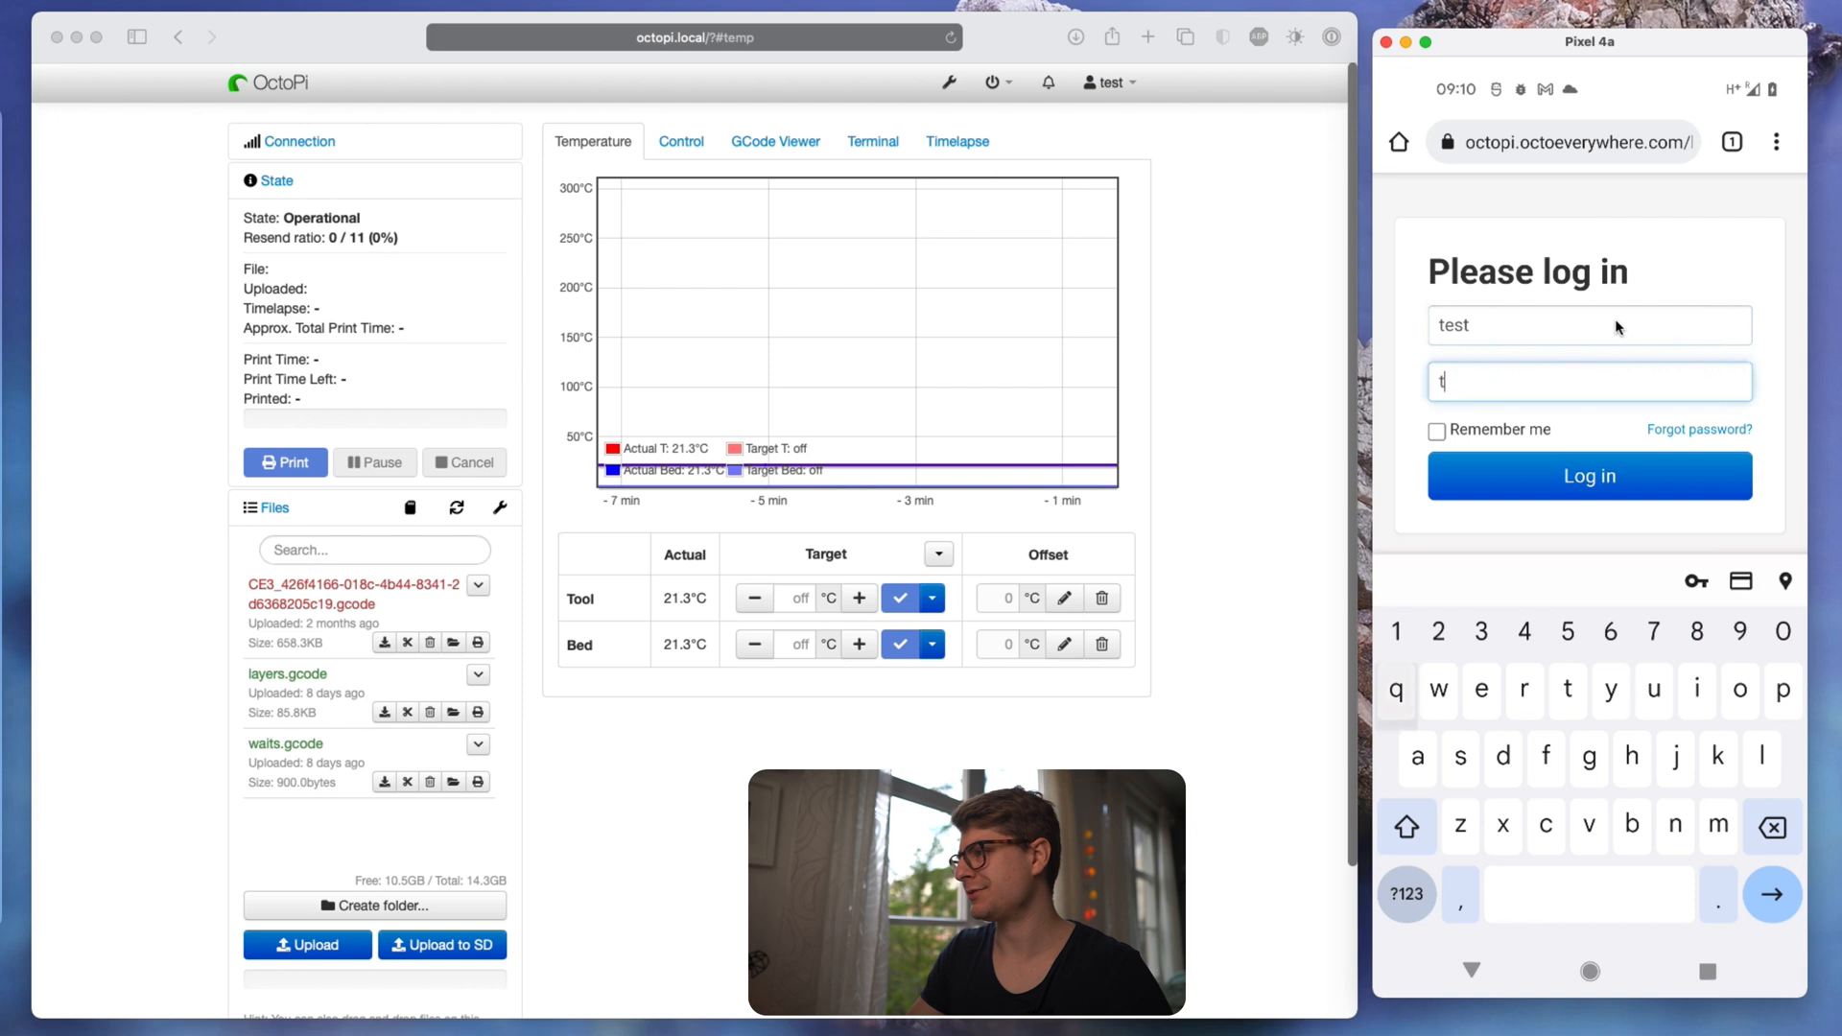
pyautogui.click(1561, 475)
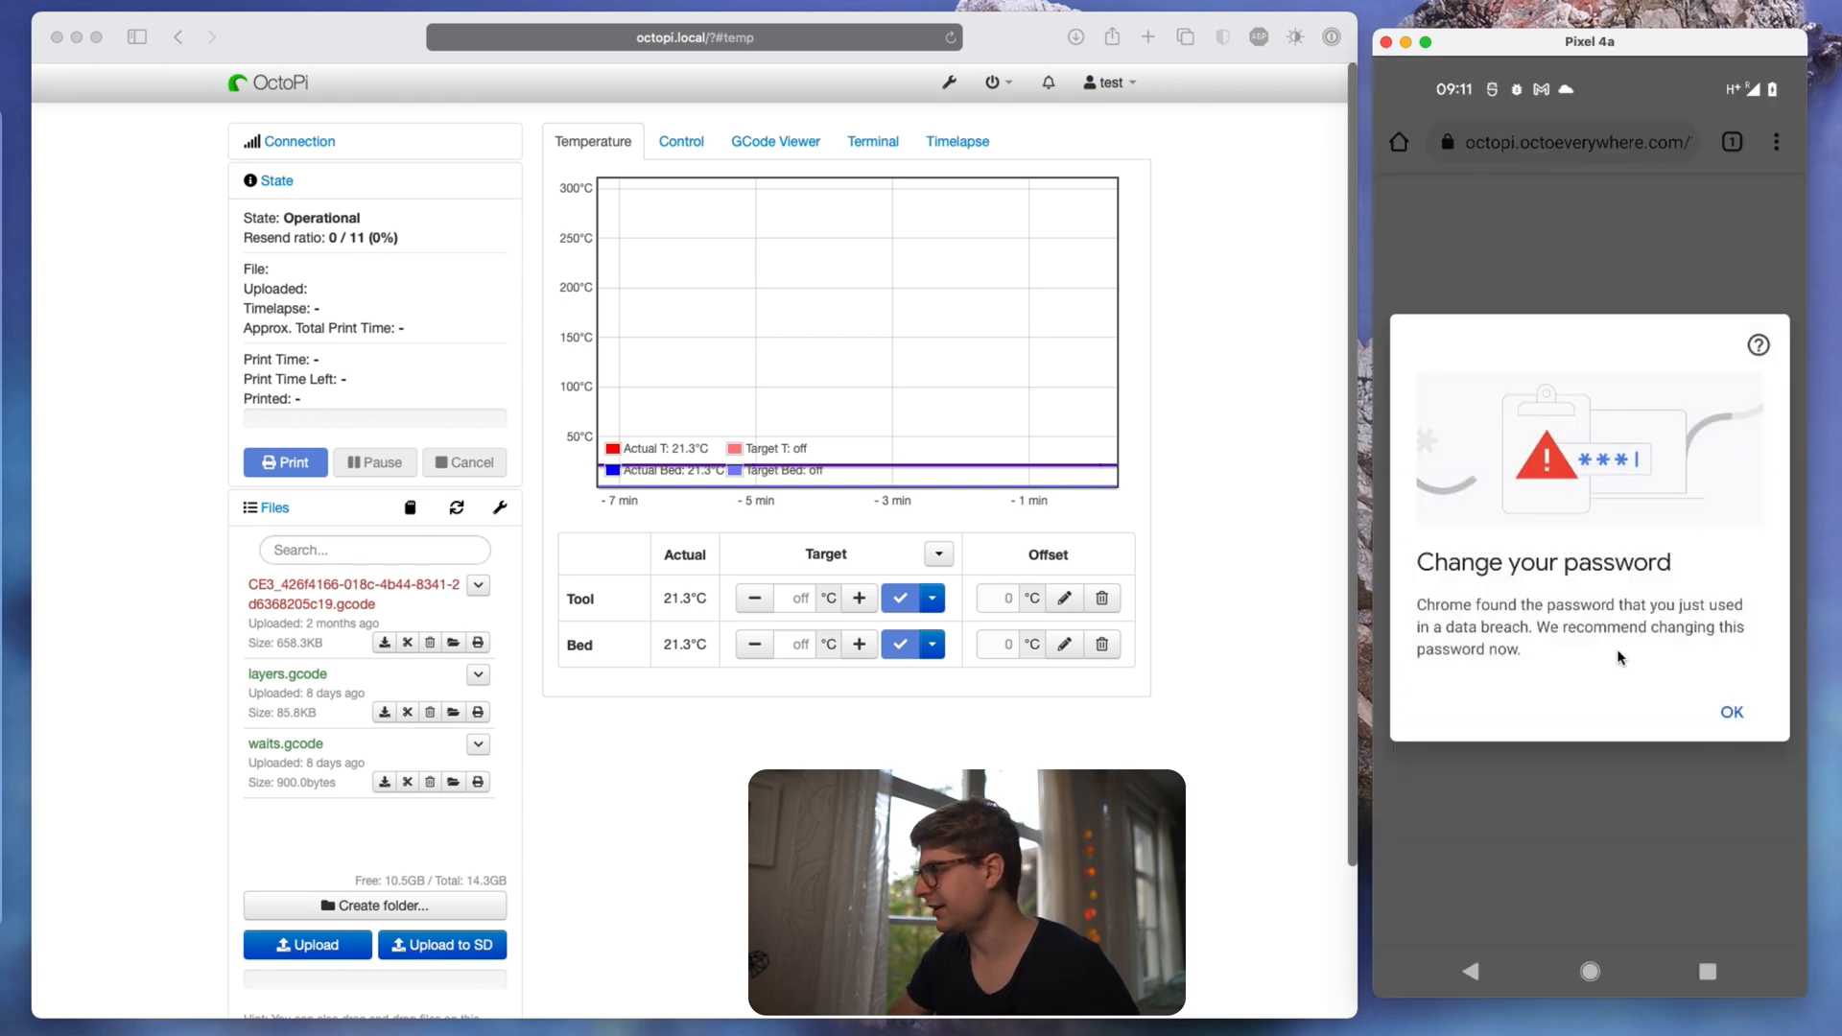
# Dismiss Chrome's 'Change your password' breach warning so the OctoPrint interface loads.
pyautogui.click(1731, 710)
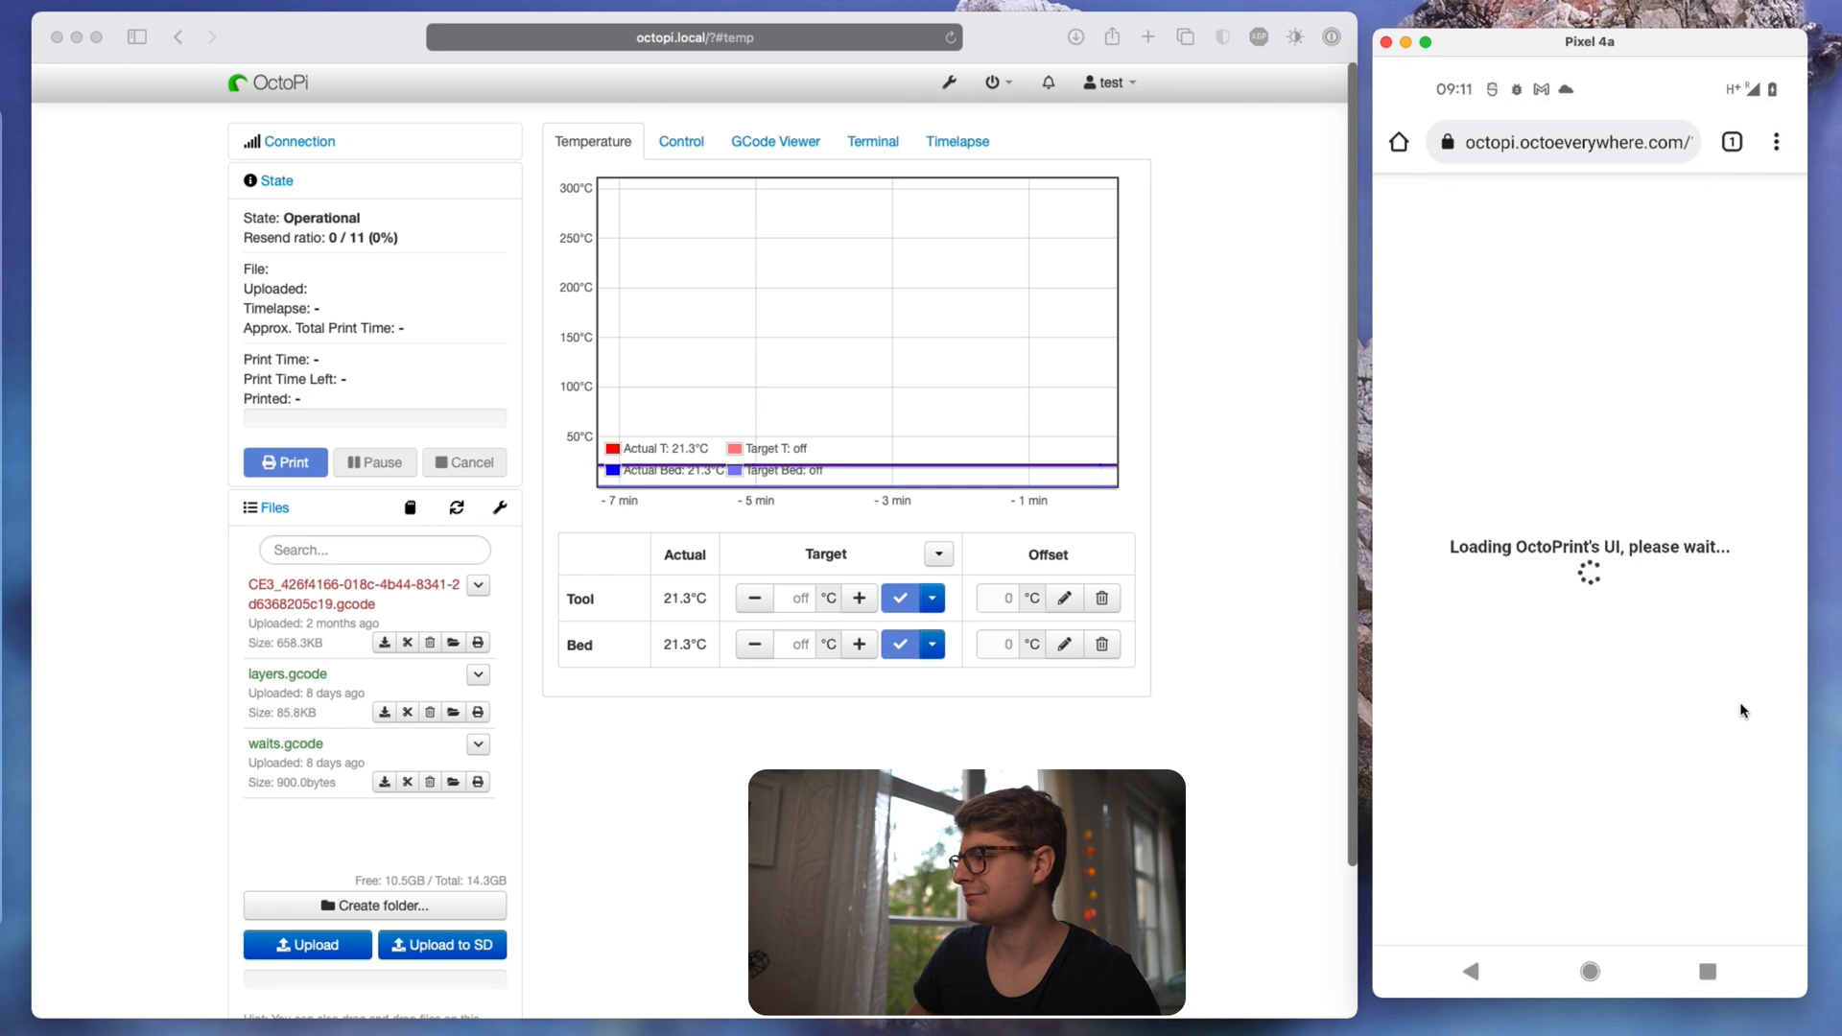